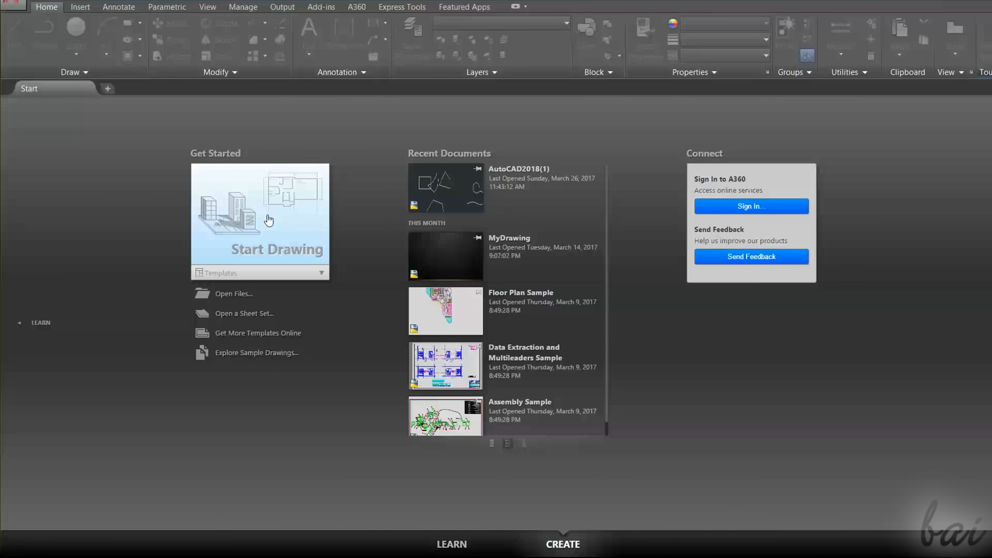
Start a new blank drawing from the start page
{"action": "left_click", "coordinate": [269, 220]}
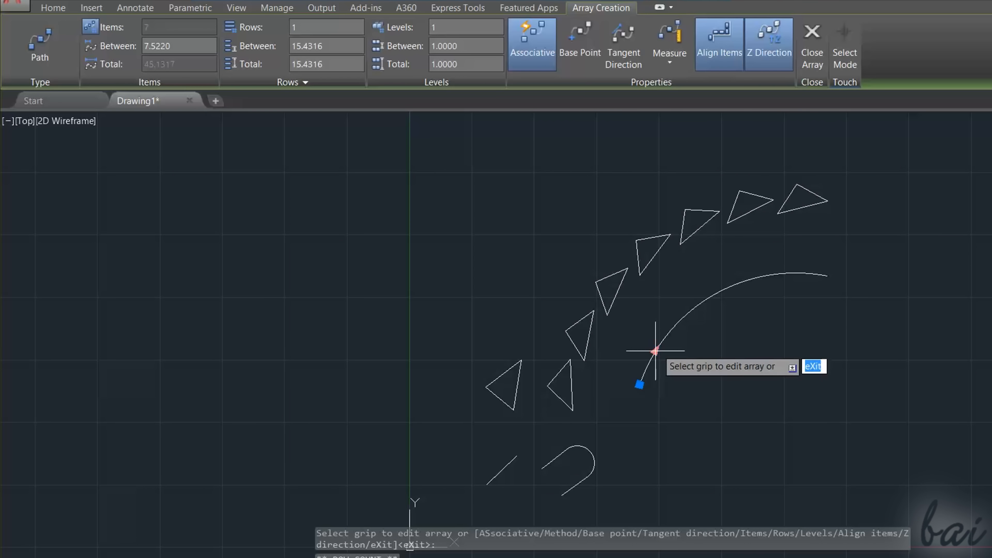
Tighten the path array's item spacing along the arc to about 5.47 and finish editing the array
{"action": "left_click", "coordinate": [655, 350]}
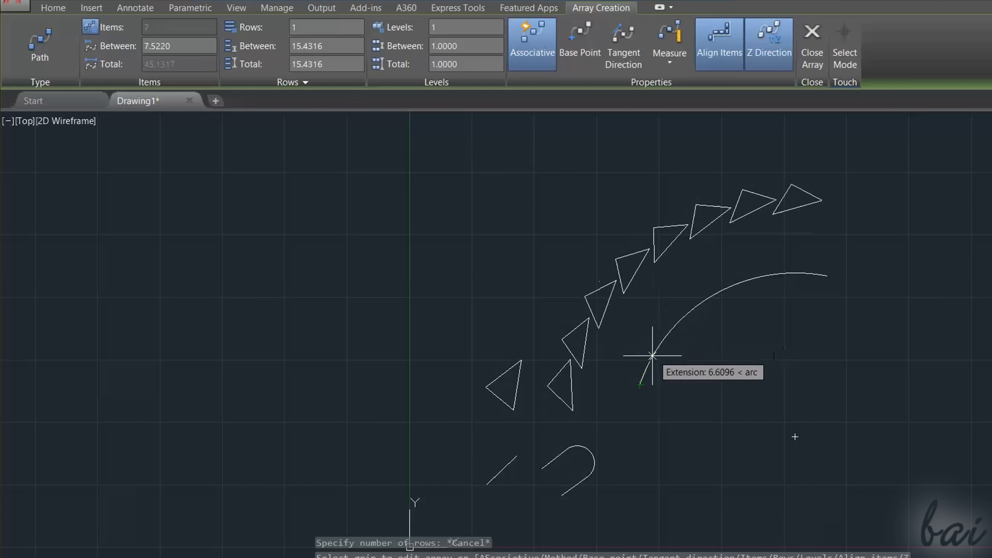
{"action": "left_click", "coordinate": [649, 355]}
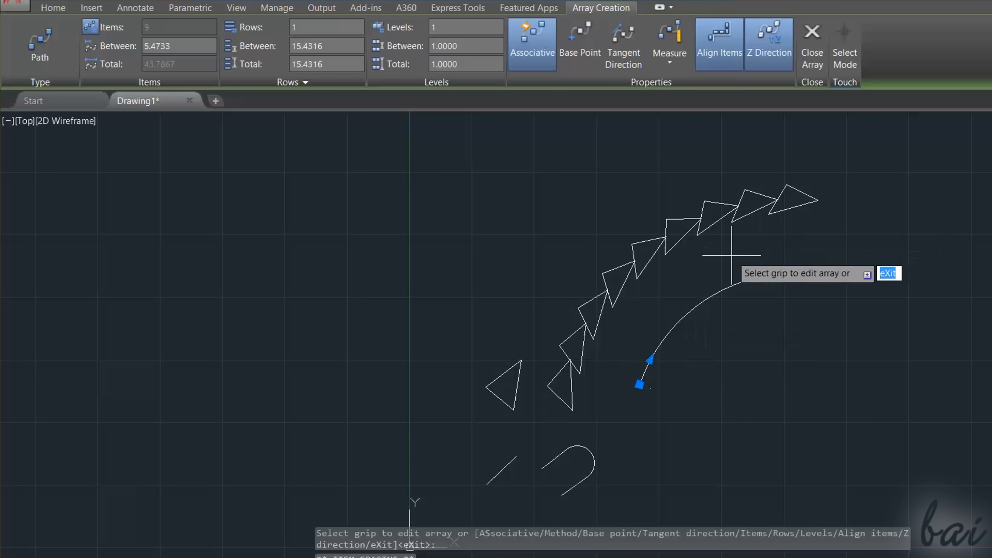
{"action": "key", "text": "Return"}
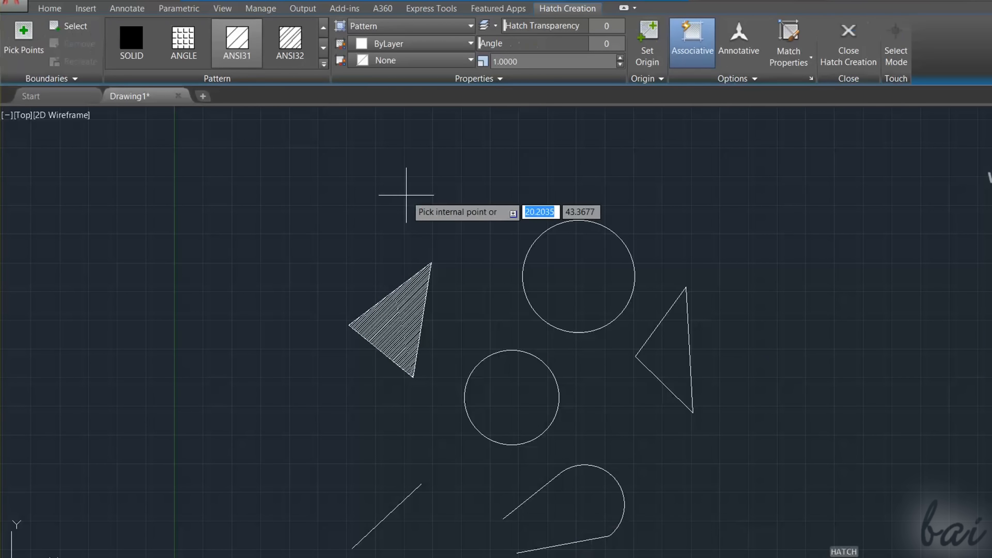
Hatch the inside of the upper circle with the ANSI31 pattern
{"action": "left_click", "coordinate": [574, 261]}
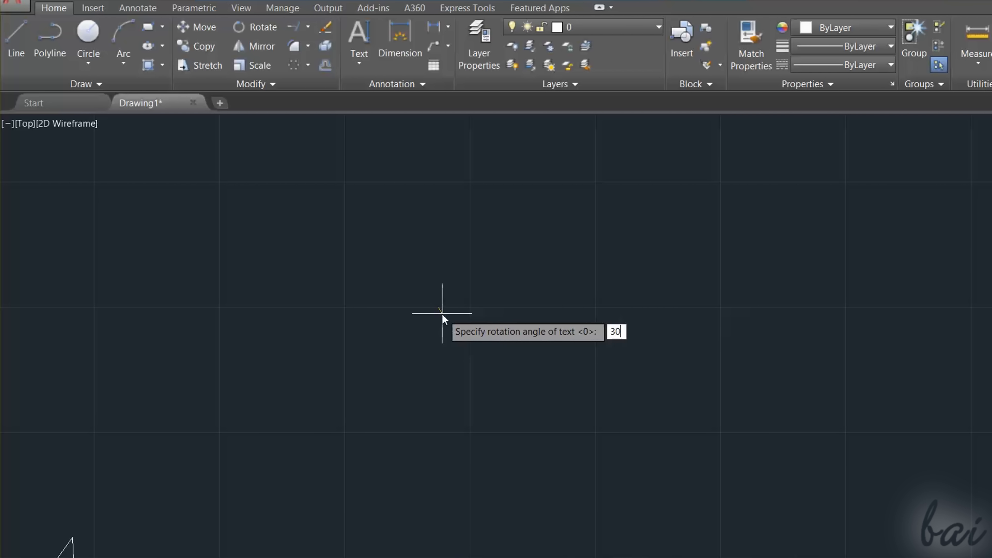
Place the text "Hello there" in the empty area with a rotation angle of 30 degrees
{"action": "left_click", "coordinate": [442, 313]}
{"action": "type", "text": "Hello there"}
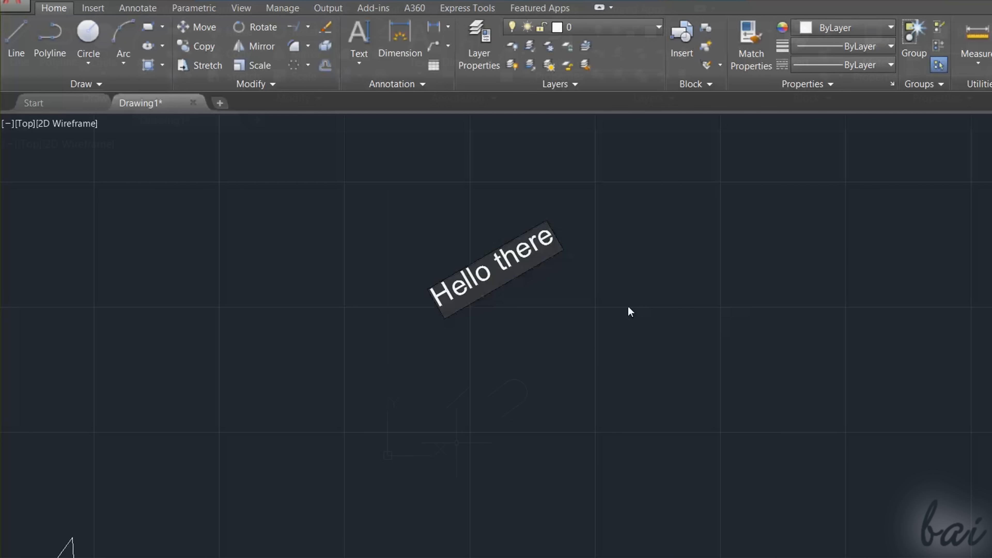
Draw a triangle from three separate lines in the empty drawing area and leave it deselected
{"action": "scroll", "coordinate": [464, 339], "scroll_direction": "up", "scroll_amount": 8}
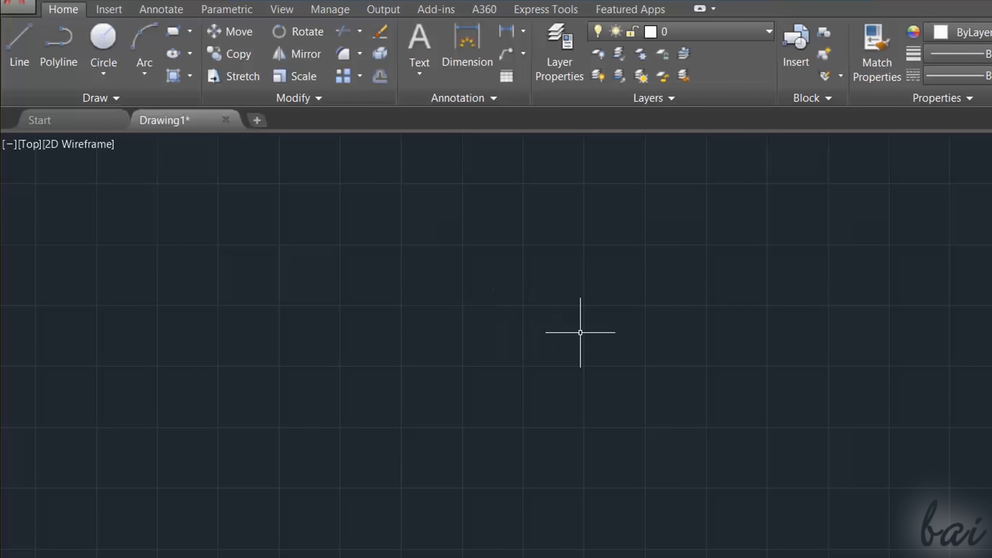
{"action": "left_click", "coordinate": [13, 43]}
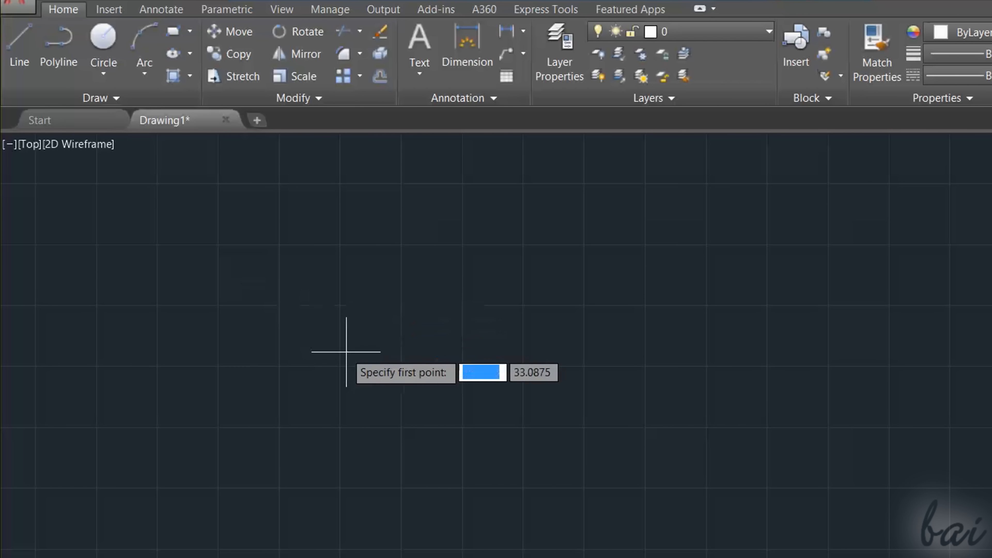
{"action": "left_click", "coordinate": [345, 376]}
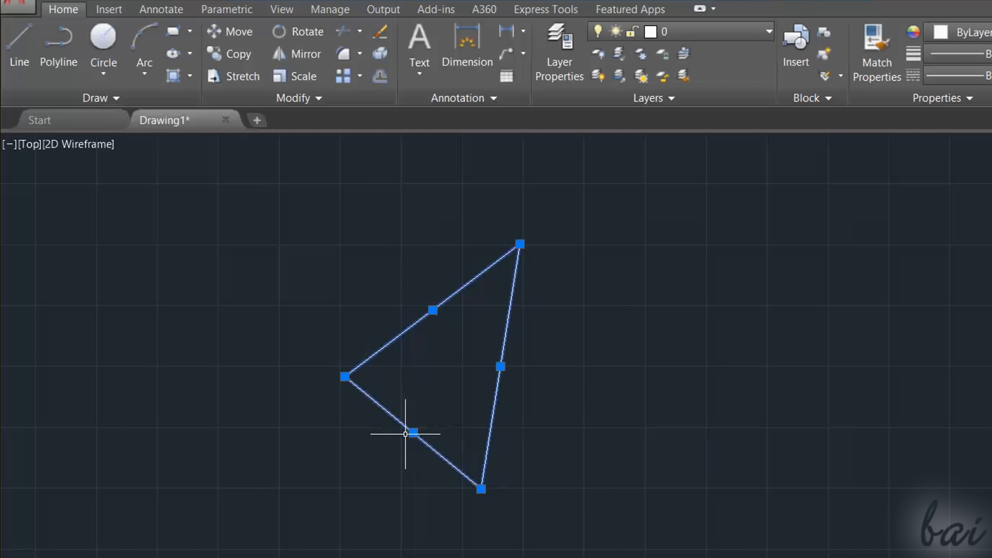
{"action": "key", "text": "Escape"}
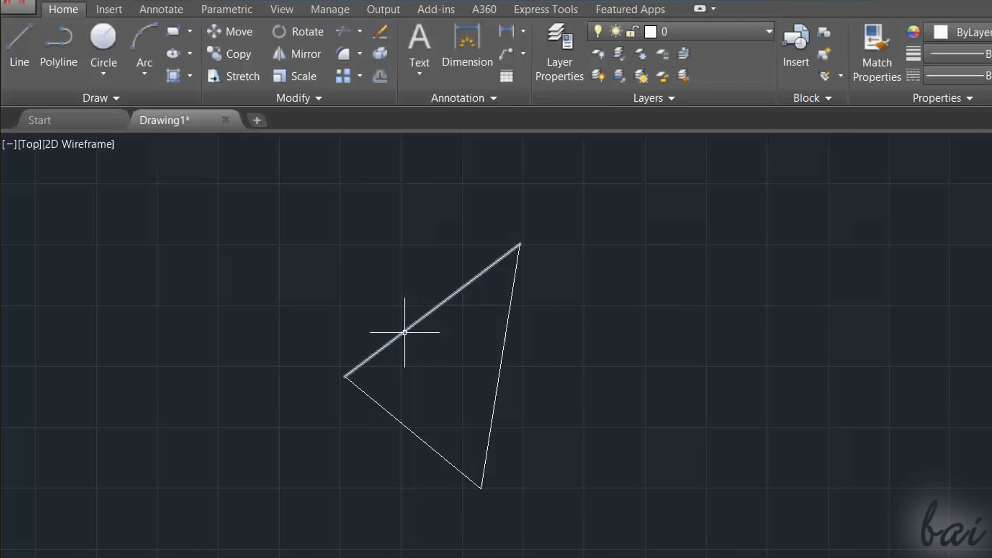
Try to move the triangle's upper-left line away from the other two using its midpoint grip
{"action": "left_click", "coordinate": [433, 310]}
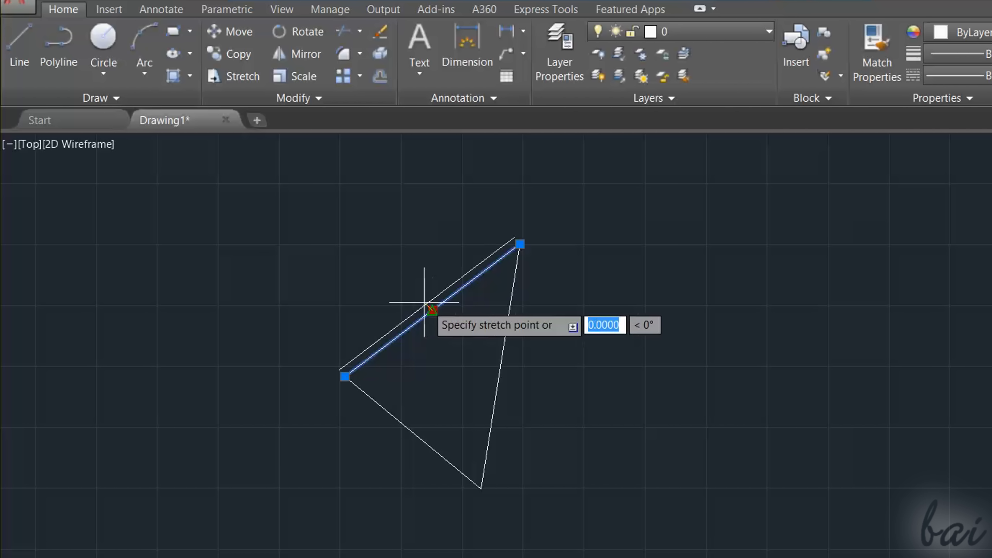
{"action": "left_click", "coordinate": [388, 263]}
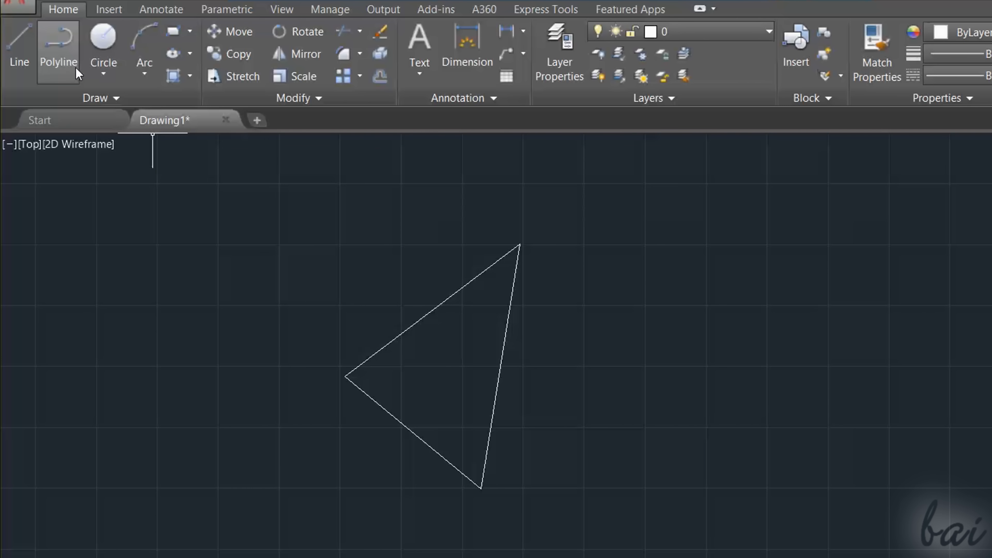
Draw a second, similarly shaped triangle as one polyline to the right of the first triangle
{"action": "left_click", "coordinate": [59, 42]}
{"action": "left_click", "coordinate": [648, 370]}
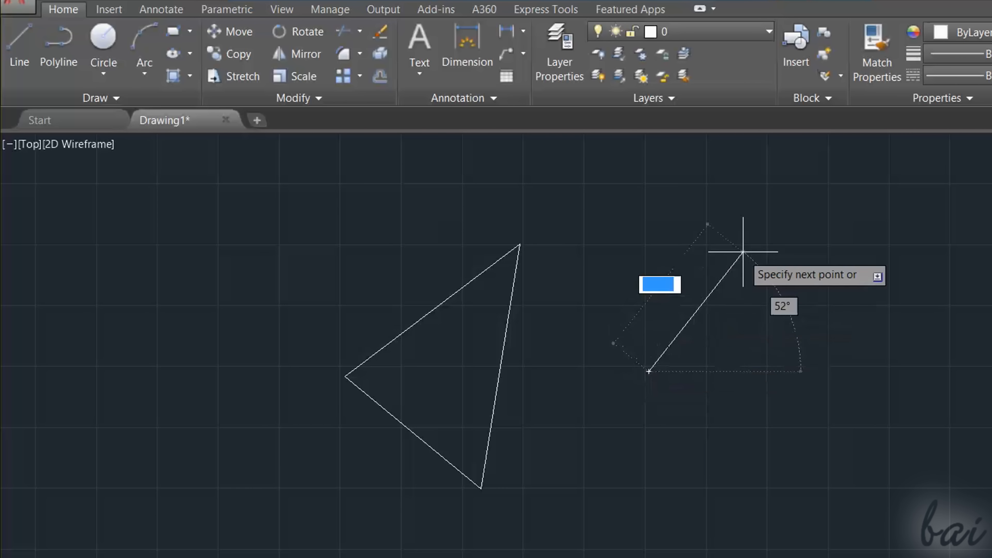
{"action": "left_click", "coordinate": [759, 242]}
{"action": "left_click", "coordinate": [771, 492]}
{"action": "left_click", "coordinate": [649, 372]}
{"action": "key", "text": "Return"}
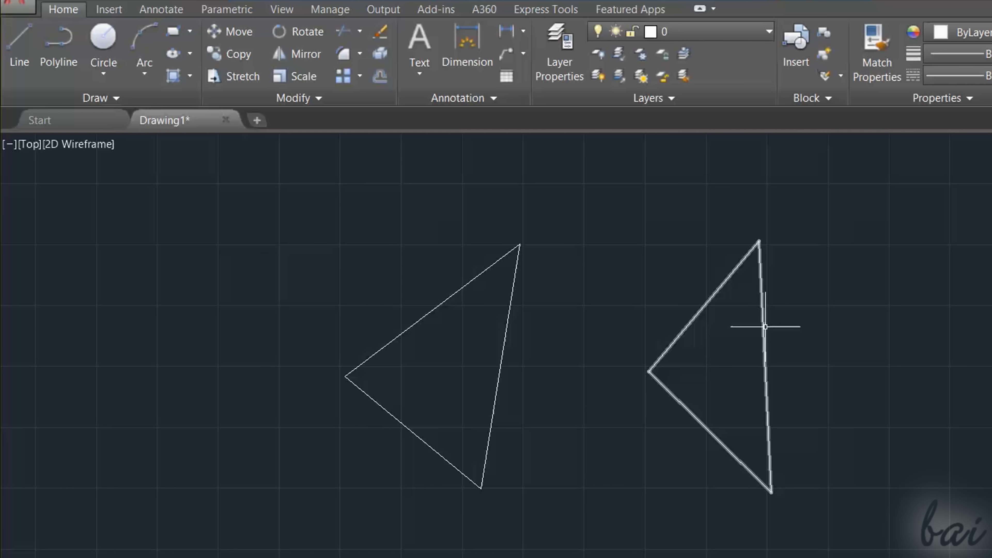
Try to move the preselected polyline triangle from a base point near its right edge
{"action": "mouse_move", "coordinate": [764, 326]}
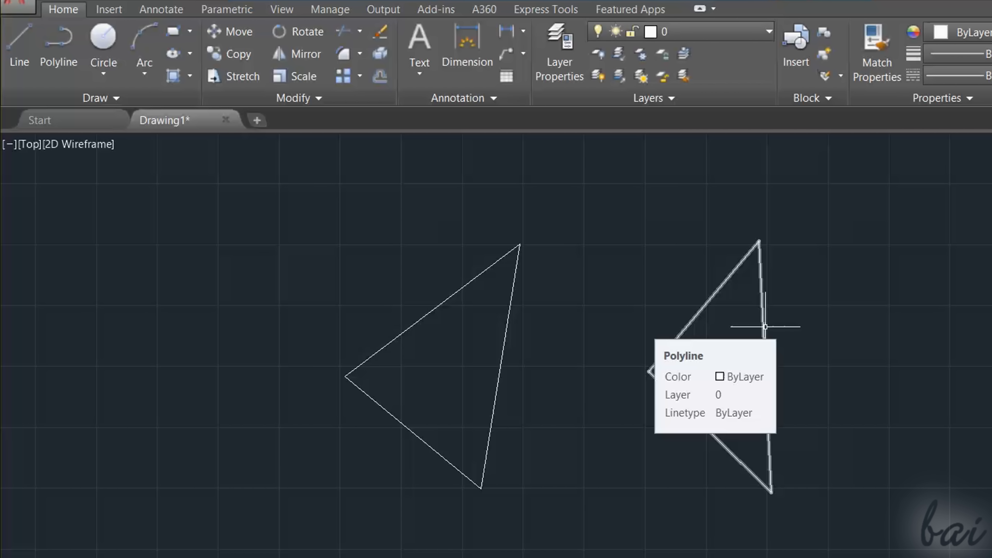
{"action": "left_click", "coordinate": [765, 327]}
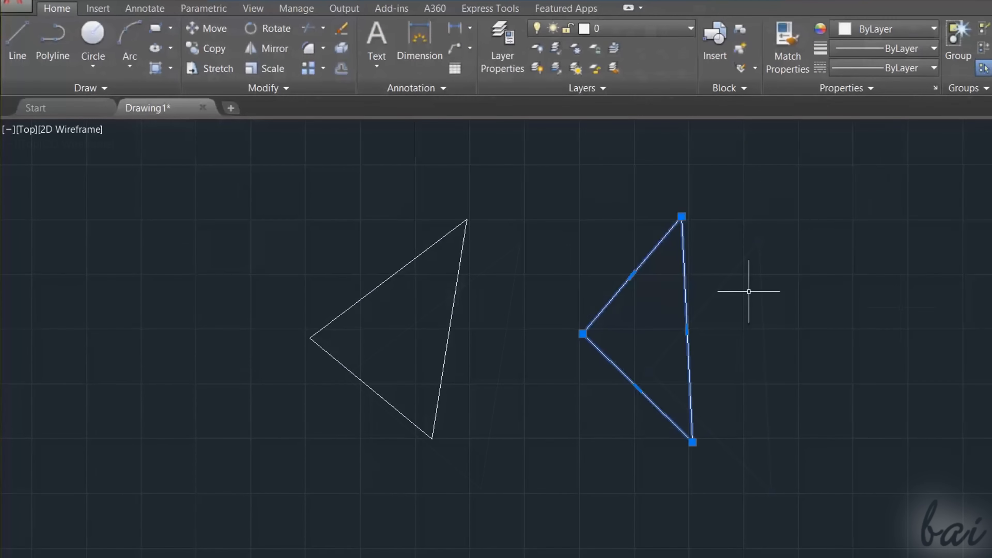
{"action": "left_click", "coordinate": [203, 33]}
{"action": "left_click", "coordinate": [679, 270]}
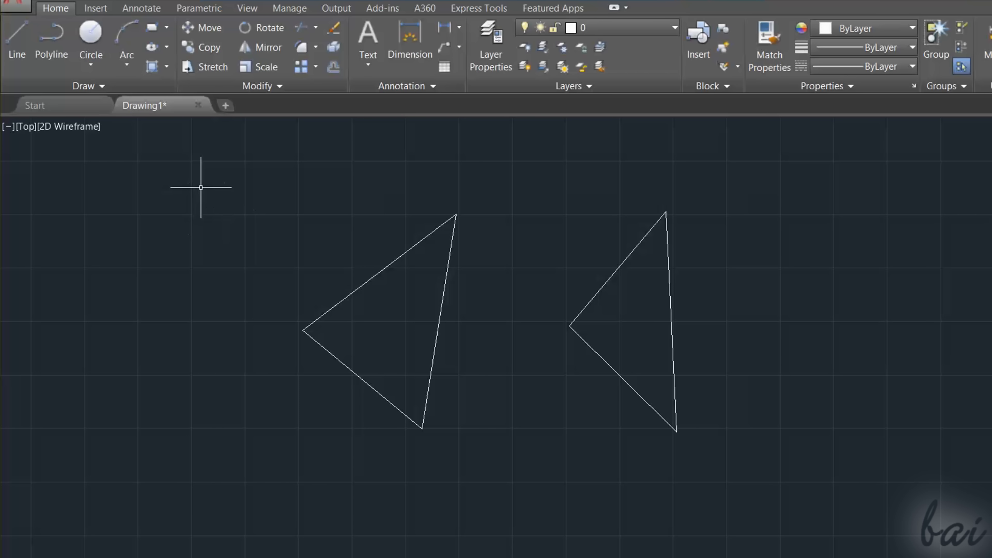
Try to rotate both triangles, selected together with a window, about a base point between them
{"action": "left_click", "coordinate": [214, 187]}
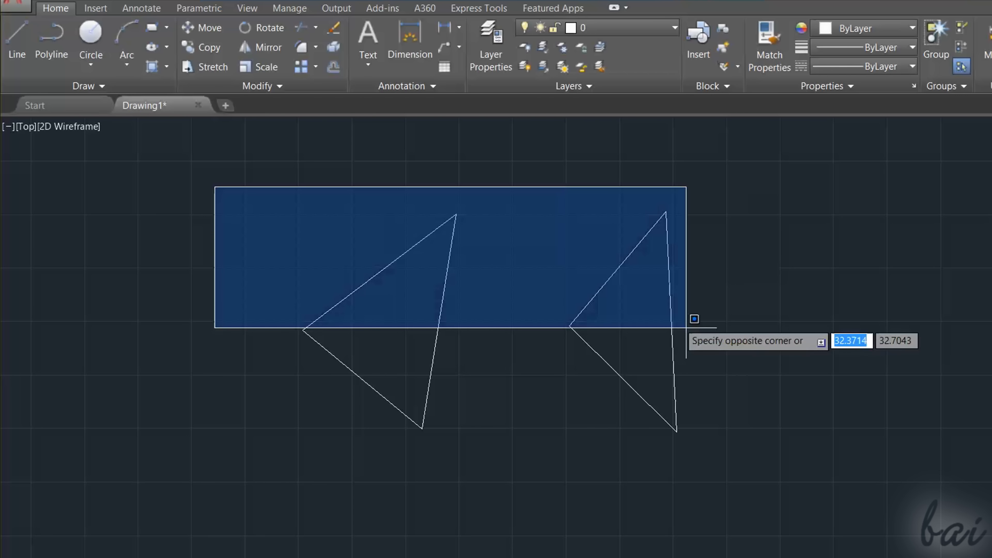
{"action": "left_click", "coordinate": [807, 492]}
{"action": "left_click", "coordinate": [263, 34]}
{"action": "left_click", "coordinate": [505, 308]}
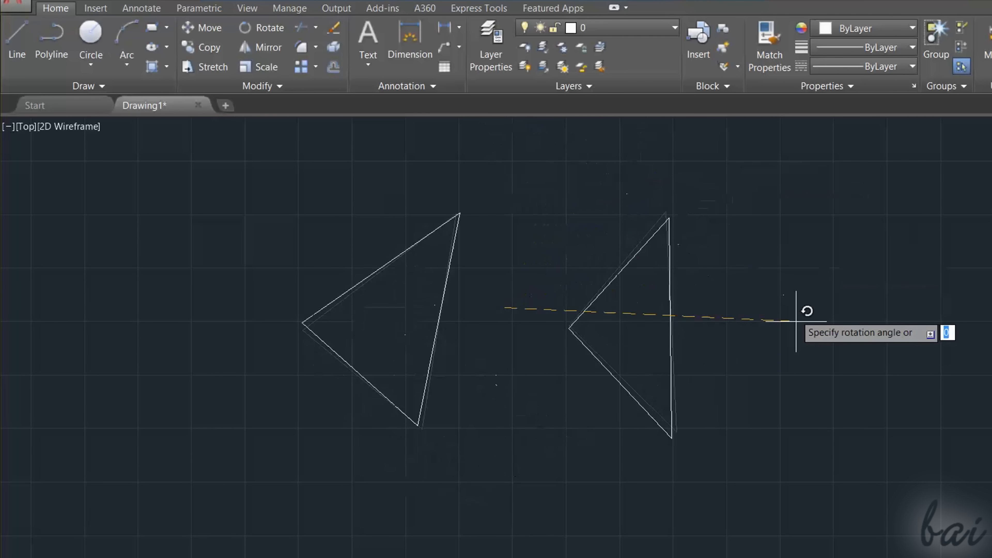
{"action": "key", "text": "Escape"}
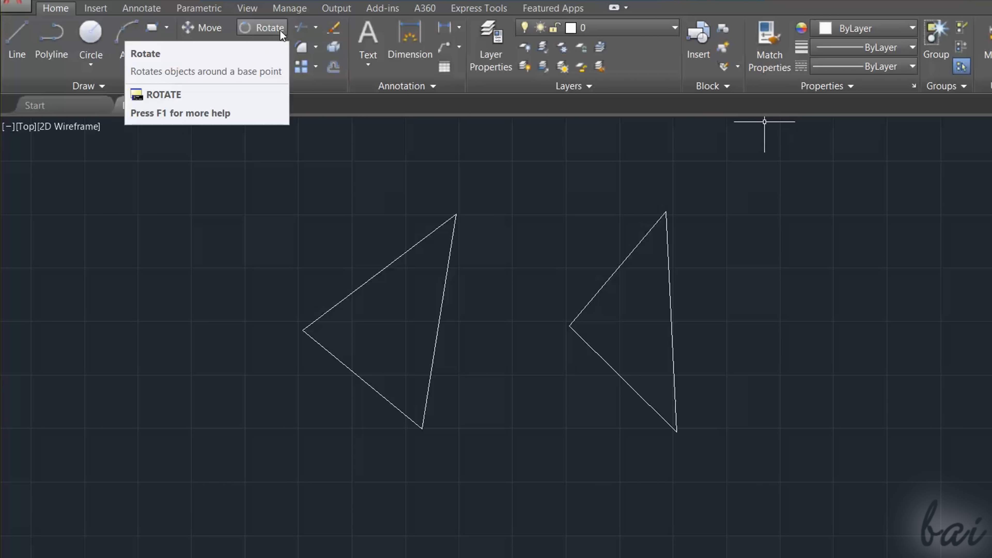
Try to rotate the three lines and the polyline, picked individually within the Rotate command, about a point between the triangles
{"action": "left_click", "coordinate": [280, 29]}
{"action": "left_click", "coordinate": [416, 244]}
{"action": "left_click", "coordinate": [443, 310]}
{"action": "left_click", "coordinate": [361, 377]}
{"action": "left_click", "coordinate": [623, 266]}
{"action": "key", "text": "Return"}
{"action": "left_click", "coordinate": [517, 308]}
{"action": "key", "text": "Escape"}
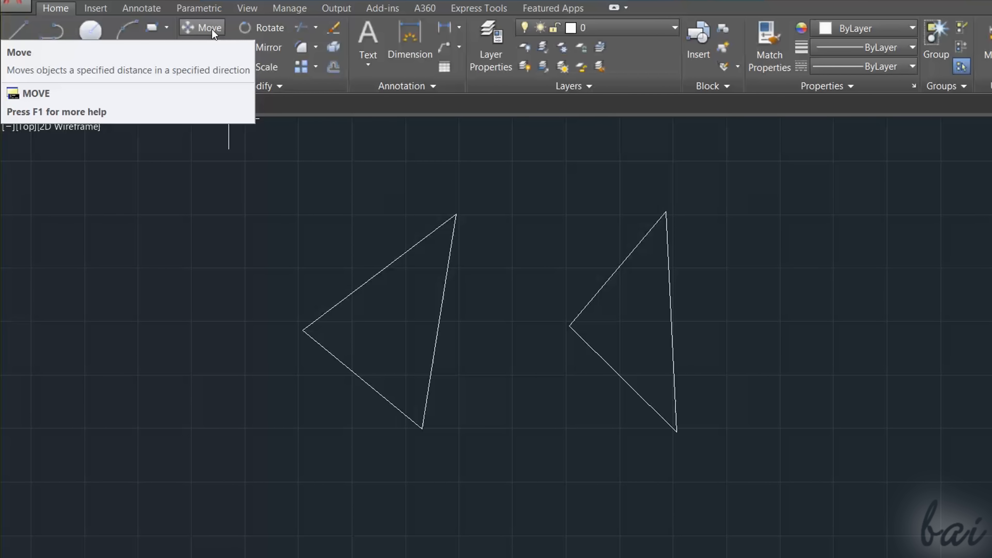
Move the polyline triangle to the right and slightly upward from a base point inside it
{"action": "left_click", "coordinate": [211, 27]}
{"action": "left_click", "coordinate": [610, 279]}
{"action": "key", "text": "Return"}
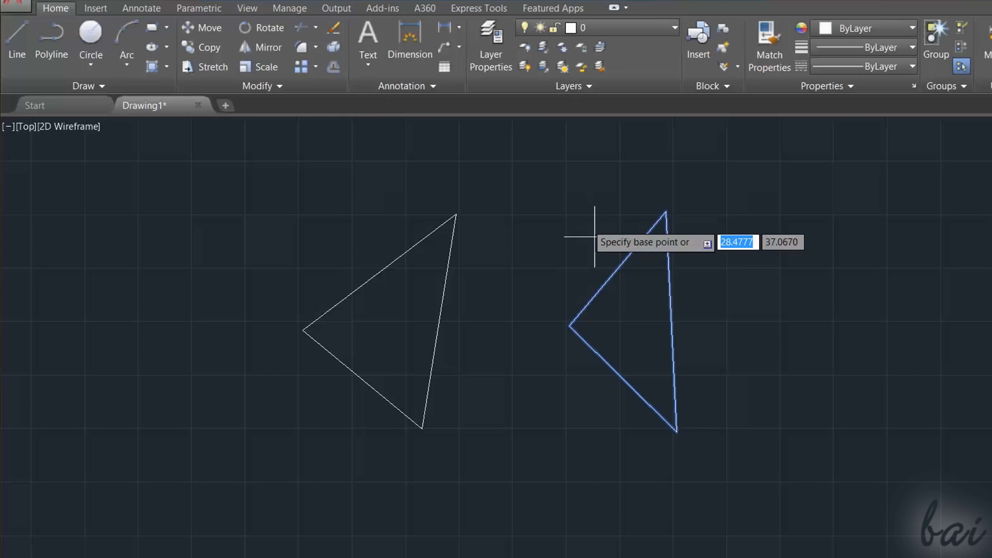
{"action": "left_click", "coordinate": [643, 308]}
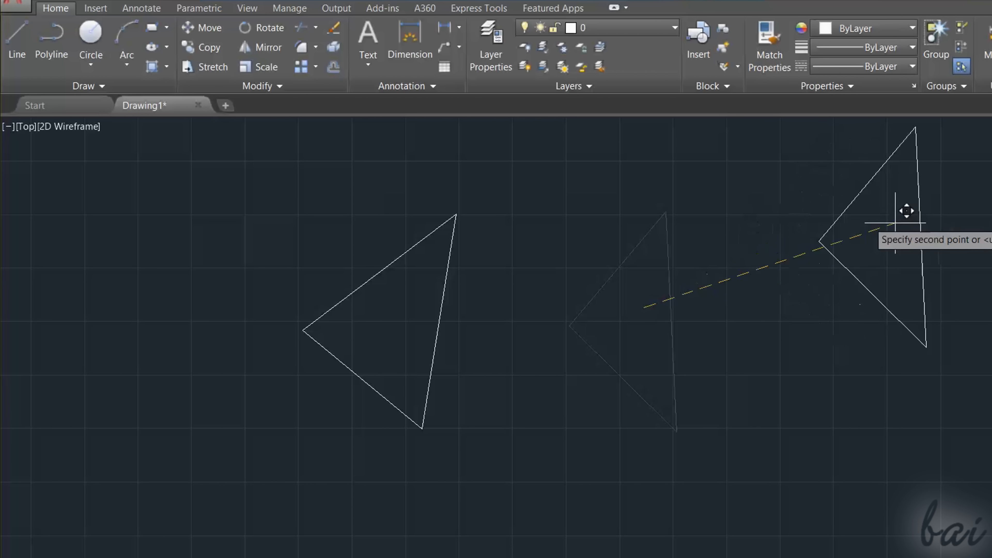
{"action": "left_click", "coordinate": [935, 266]}
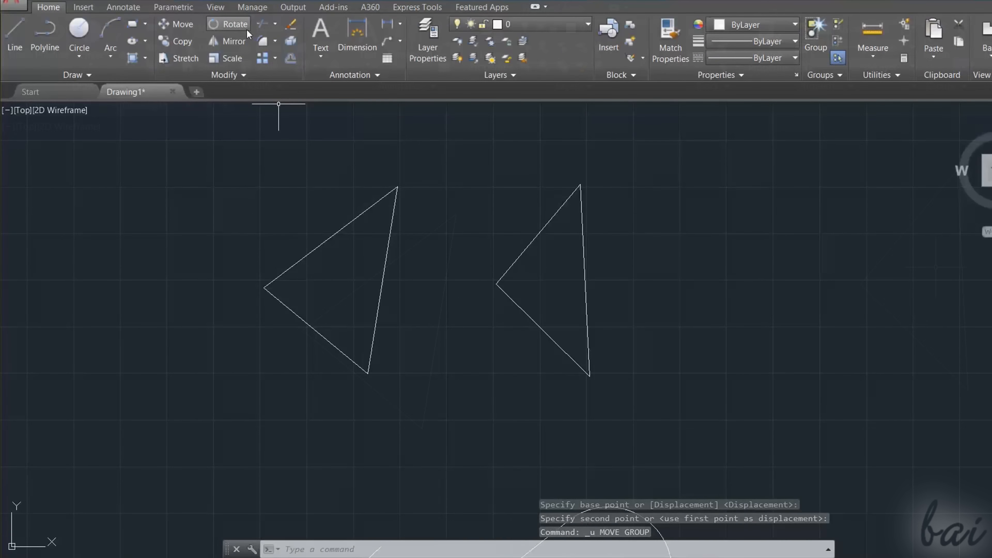
Rotate the polyline triangle freehand about a base point to its right, and undo the rotation
{"action": "left_click", "coordinate": [247, 28]}
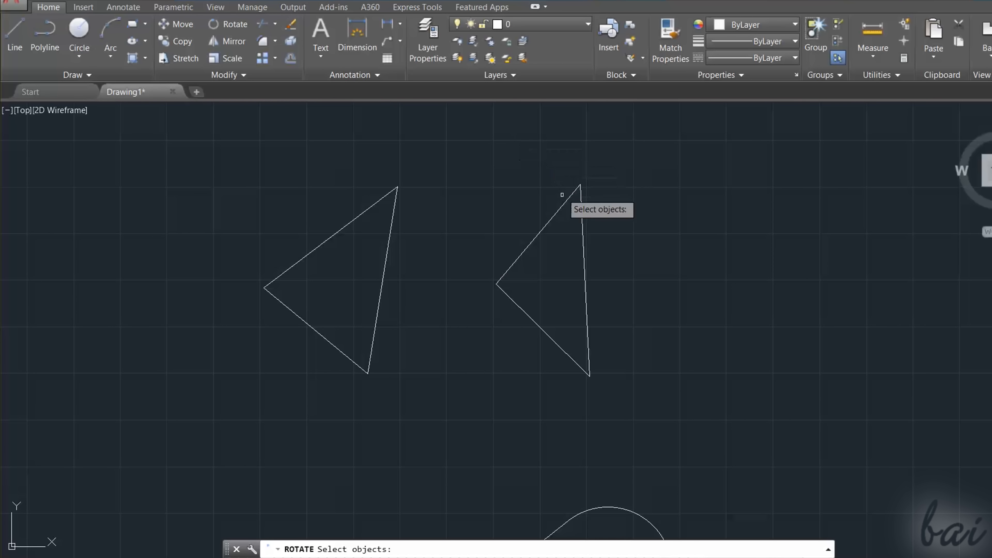
{"action": "left_click", "coordinate": [581, 222]}
{"action": "key", "text": "Return"}
{"action": "left_click", "coordinate": [637, 275]}
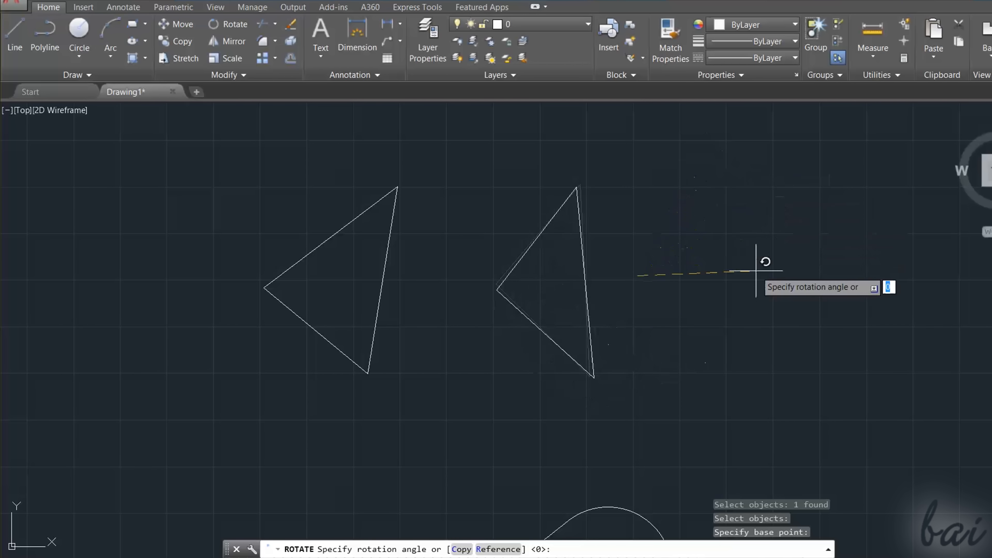
{"action": "left_click", "coordinate": [727, 321]}
{"action": "key", "text": "ctrl+z"}
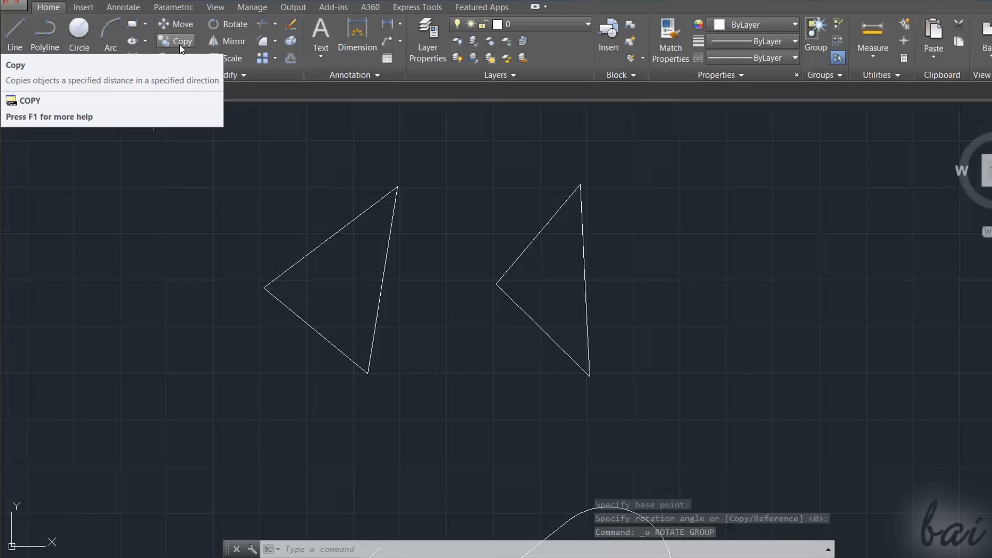
Copy the polyline triangle twice, placing one copy up and to its right and another farther right
{"action": "left_click", "coordinate": [179, 42]}
{"action": "left_click", "coordinate": [551, 221]}
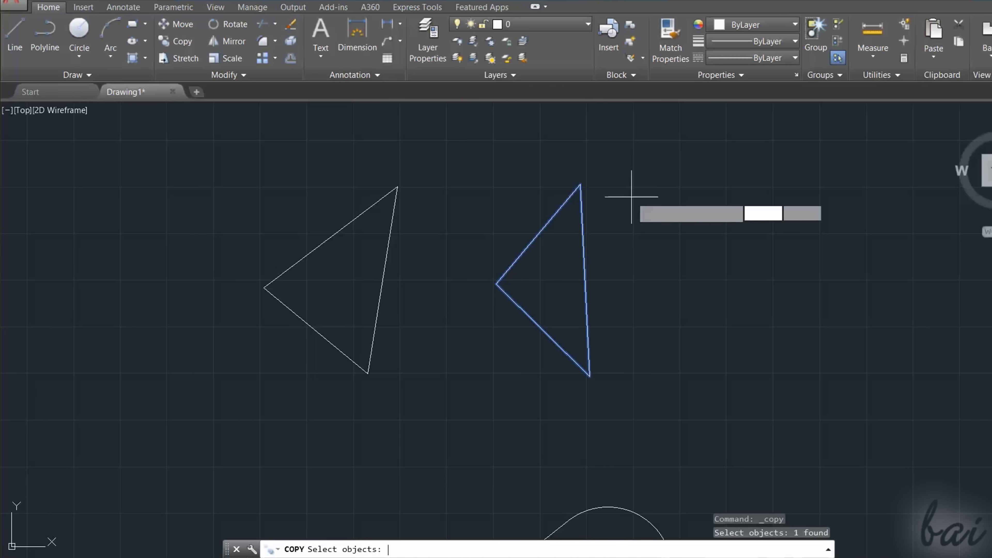
{"action": "key", "text": "Return"}
{"action": "left_click", "coordinate": [566, 268]}
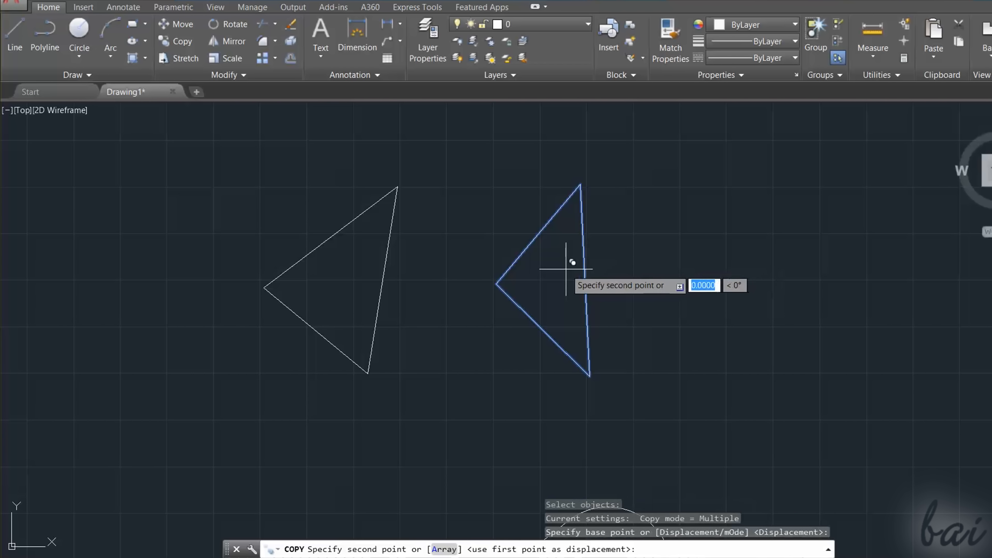
{"action": "left_click", "coordinate": [707, 199]}
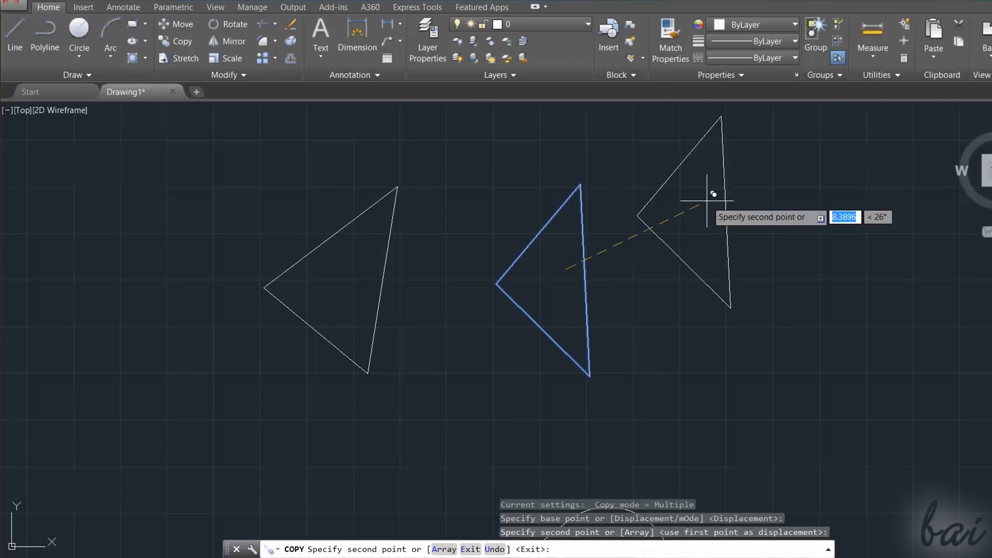
{"action": "left_click", "coordinate": [851, 240]}
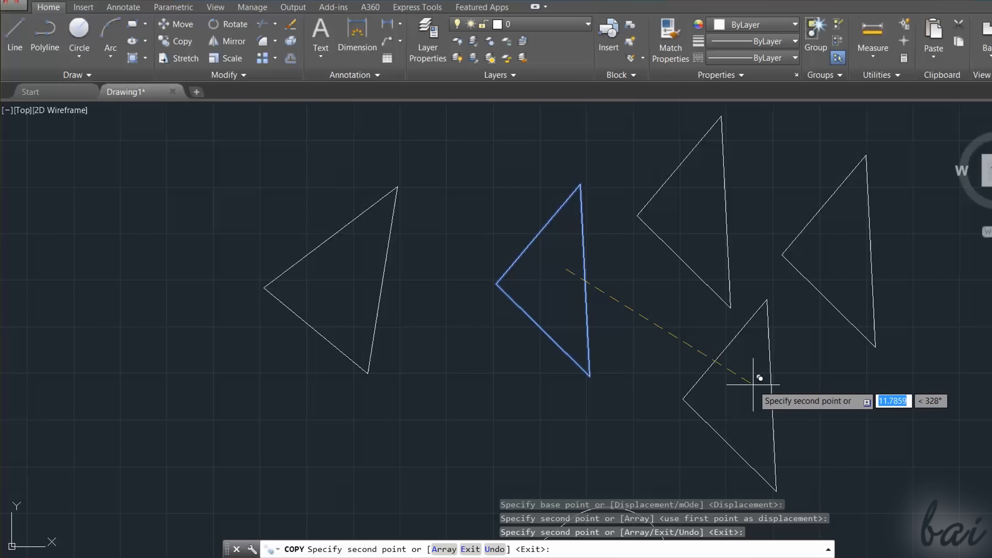
{"action": "key", "text": "Escape"}
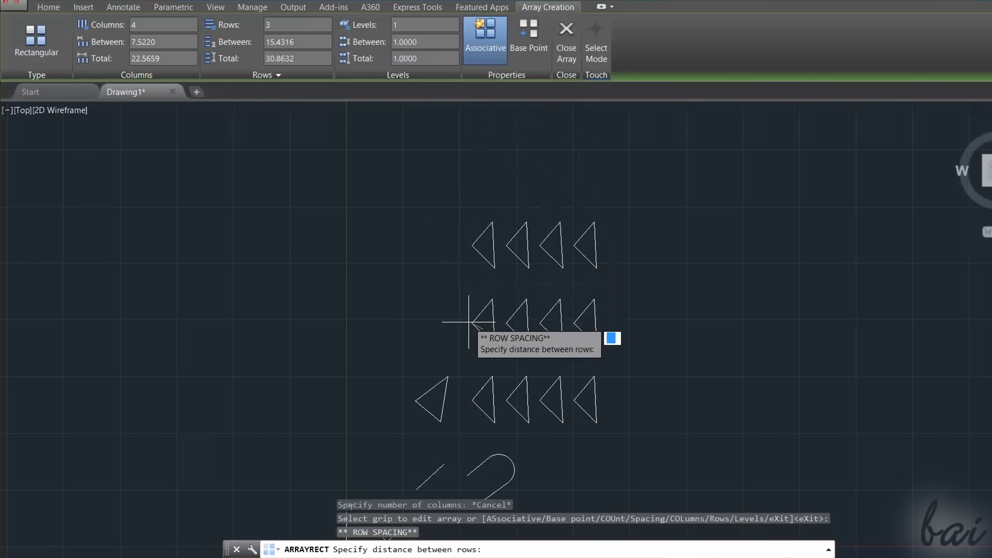
Set the rectangular array's row spacing to about 16.08 by its grip, and pick the column spacing grip
{"action": "left_click", "coordinate": [471, 326]}
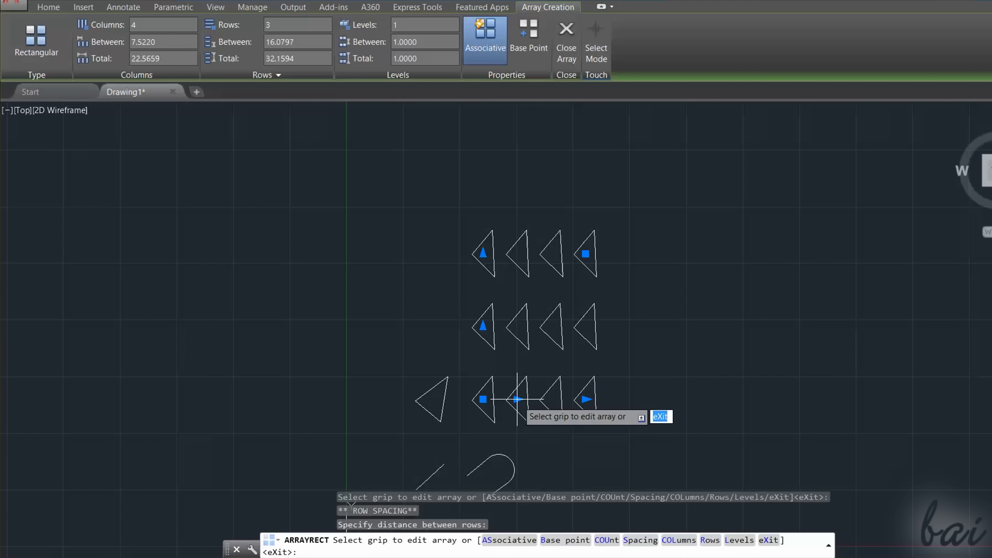
{"action": "left_click", "coordinate": [518, 399]}
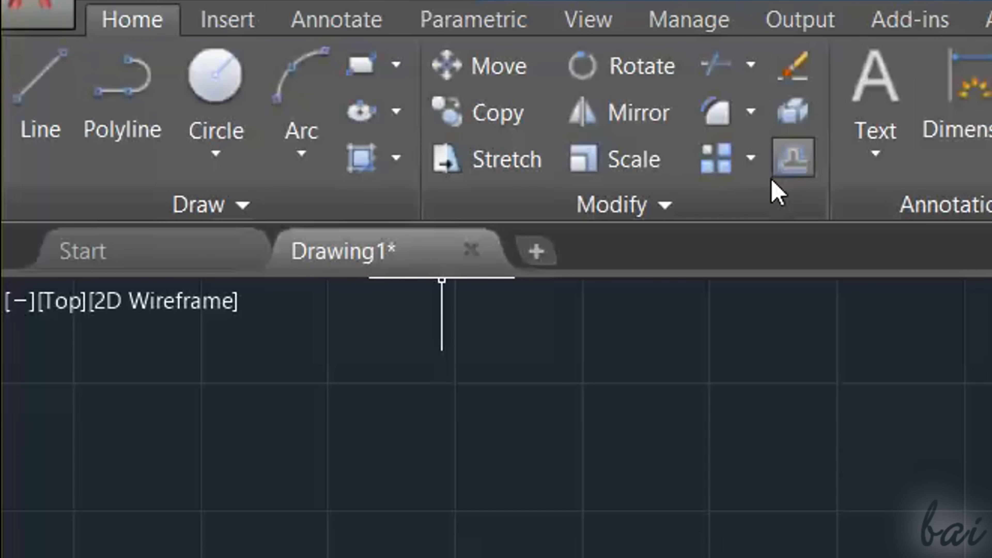
Create a rectangular array of the right-hand triangle with 4 columns and 3 rows
{"action": "left_click", "coordinate": [751, 161]}
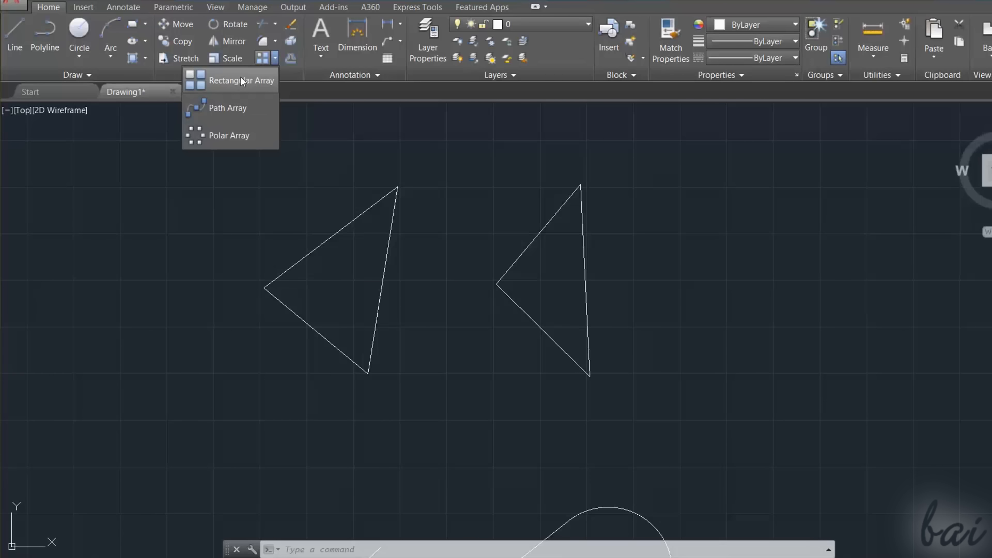
{"action": "left_click", "coordinate": [241, 81]}
{"action": "scroll", "coordinate": [414, 250], "scroll_direction": "down", "scroll_amount": 3}
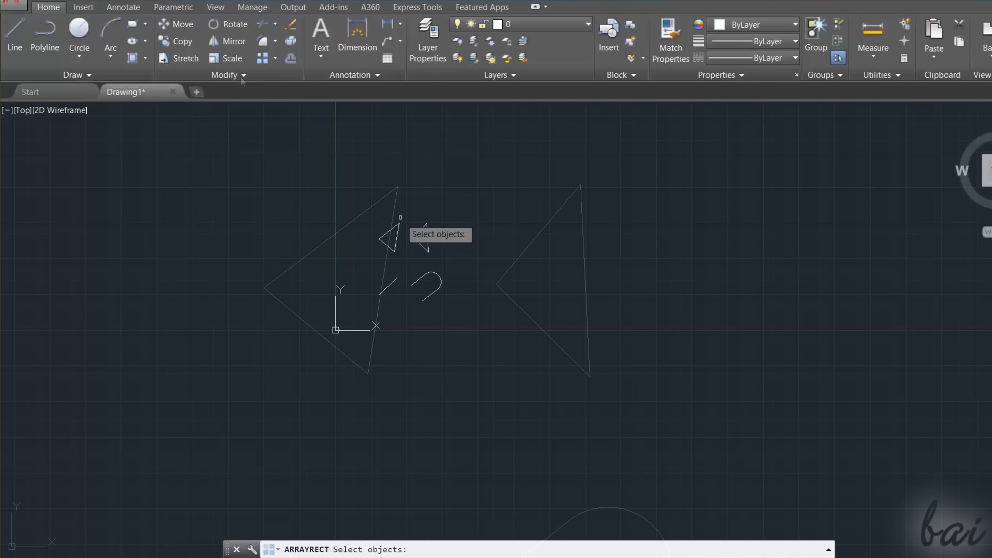
{"action": "scroll", "coordinate": [448, 249], "scroll_direction": "up", "scroll_amount": 1}
{"action": "left_click", "coordinate": [452, 252]}
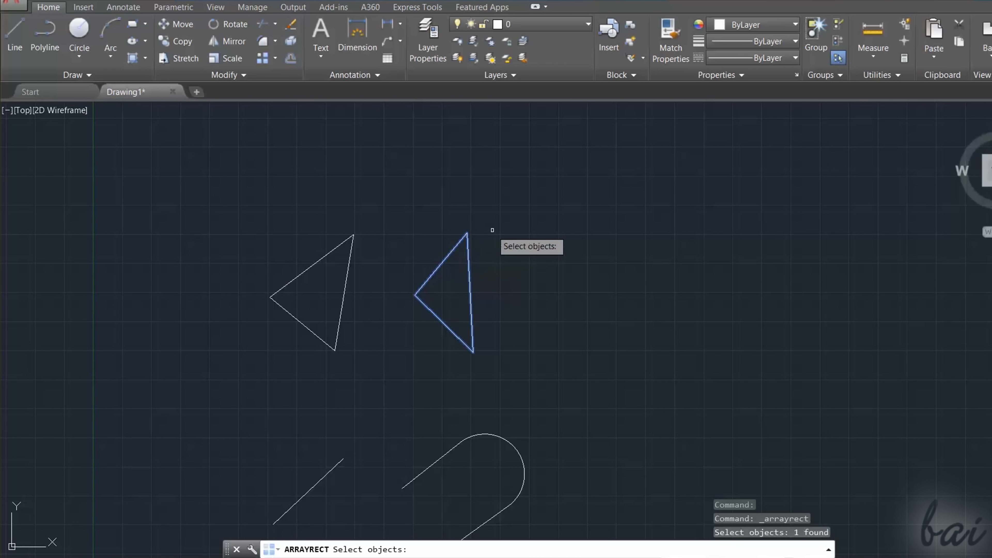
{"action": "key", "text": "Return"}
{"action": "scroll", "coordinate": [486, 250], "scroll_direction": "down", "scroll_amount": 5}
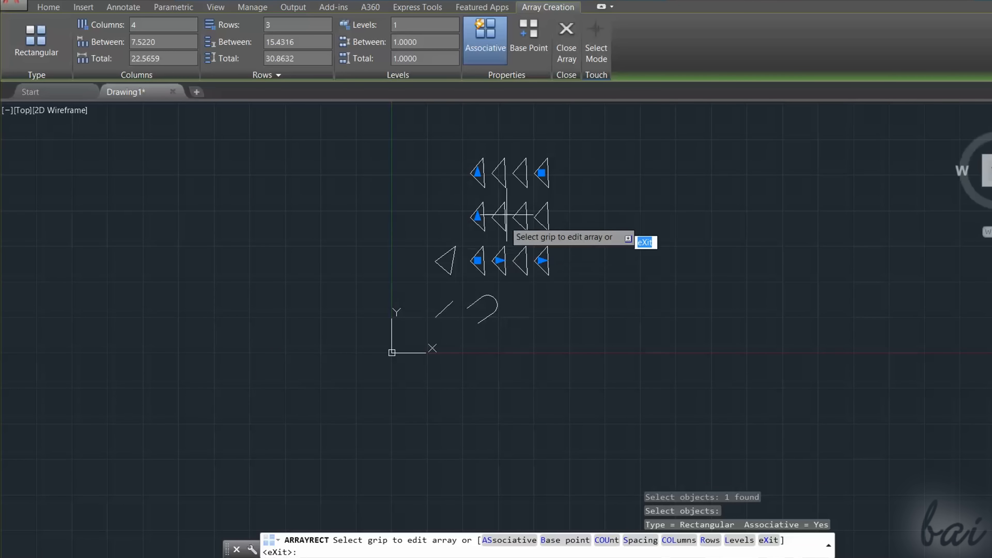
{"action": "left_click", "coordinate": [449, 194]}
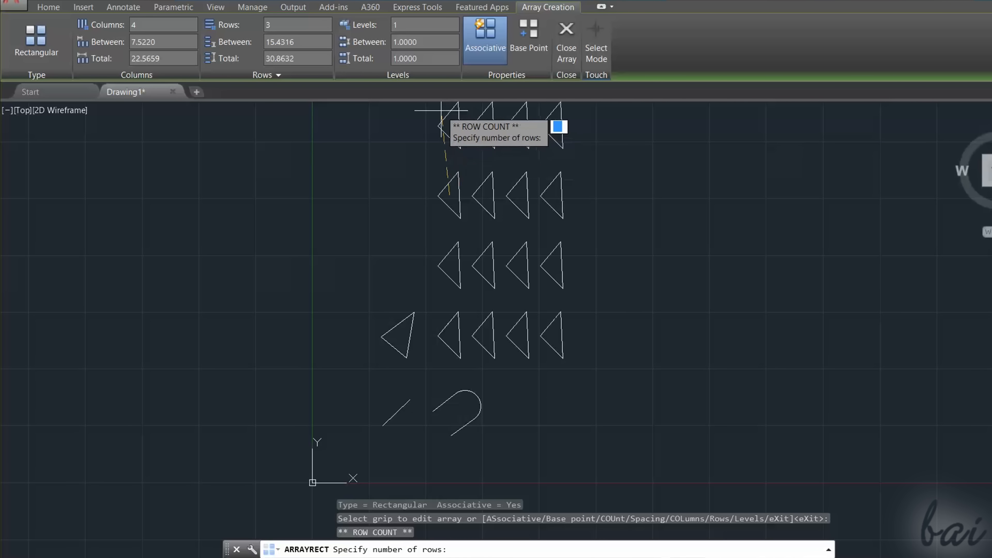
{"action": "scroll", "coordinate": [450, 135], "scroll_direction": "down", "scroll_amount": 2}
{"action": "key", "text": "Escape"}
{"action": "scroll", "coordinate": [449, 135], "scroll_direction": "up", "scroll_amount": 2}
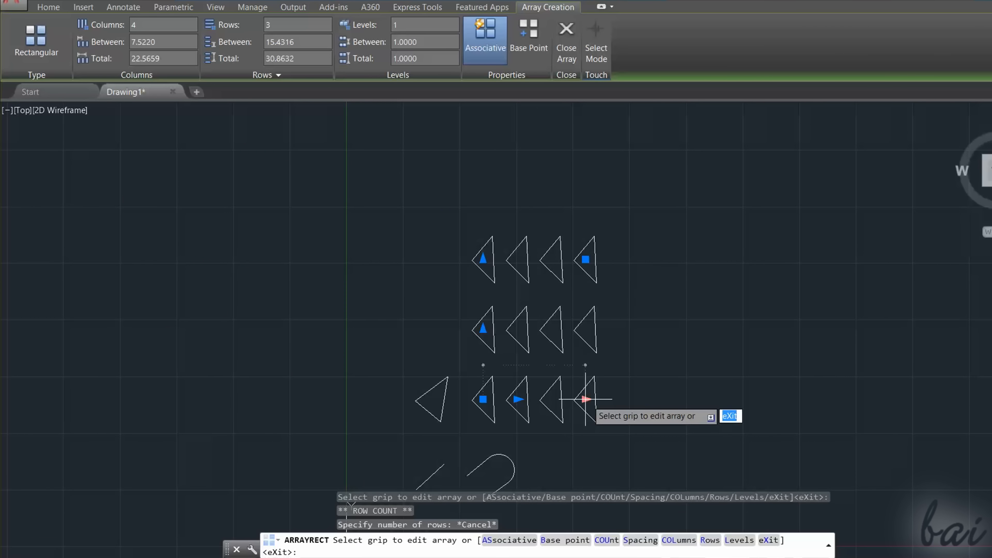
{"action": "left_click", "coordinate": [587, 399]}
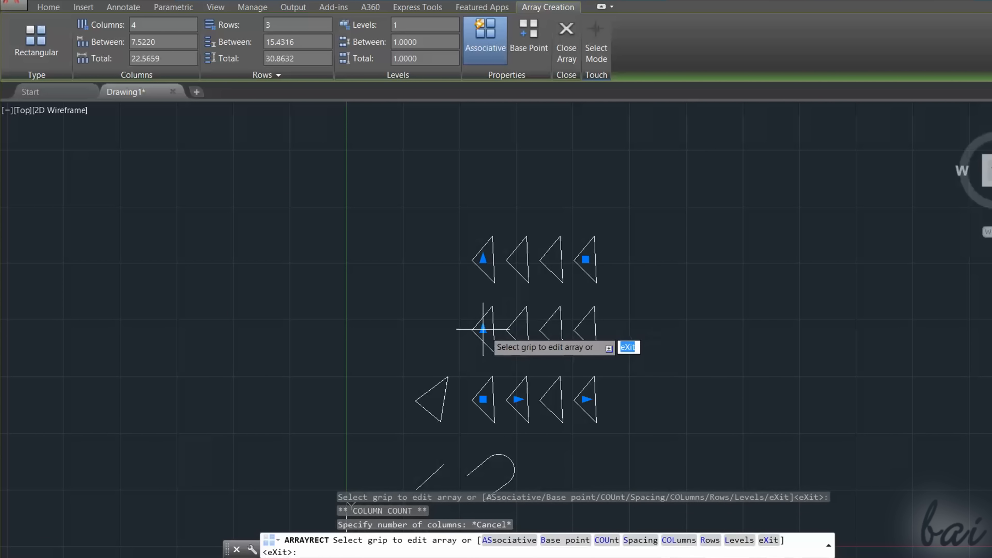
Set the rectangular array's row spacing to about 16.08 and column spacing to about 10.30, and finish the array
{"action": "left_click", "coordinate": [483, 328]}
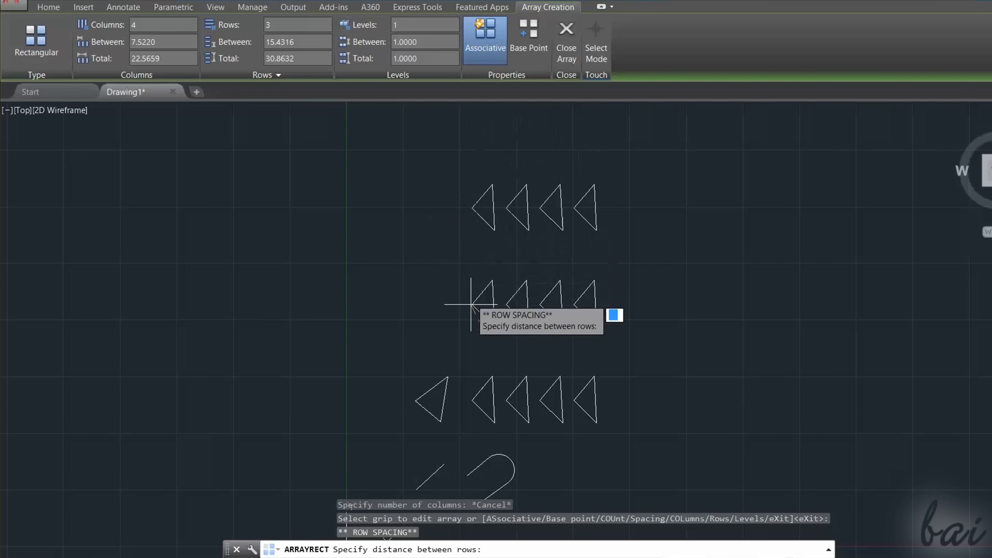
{"action": "left_click", "coordinate": [473, 330]}
{"action": "left_click", "coordinate": [517, 400]}
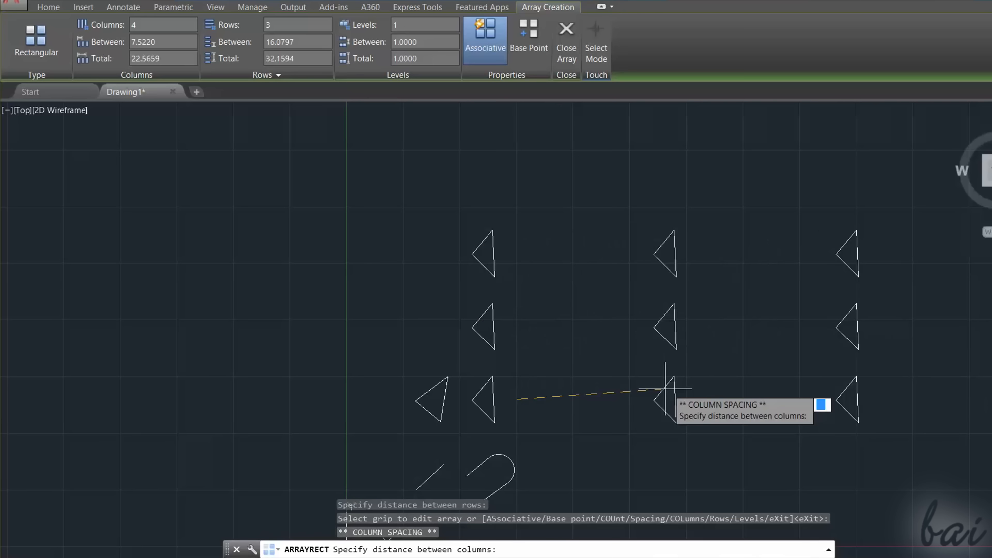
{"action": "left_click", "coordinate": [528, 400]}
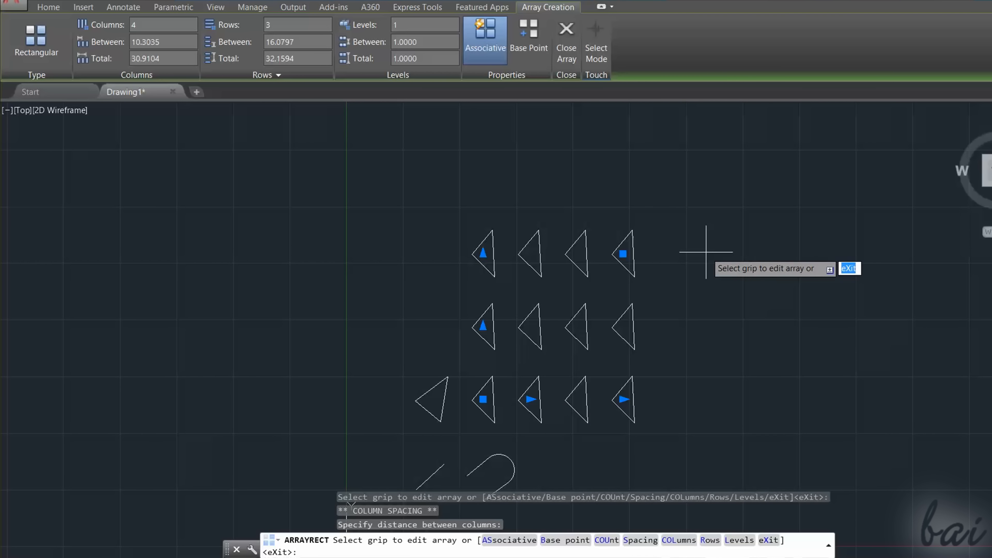
{"action": "key", "text": "Escape"}
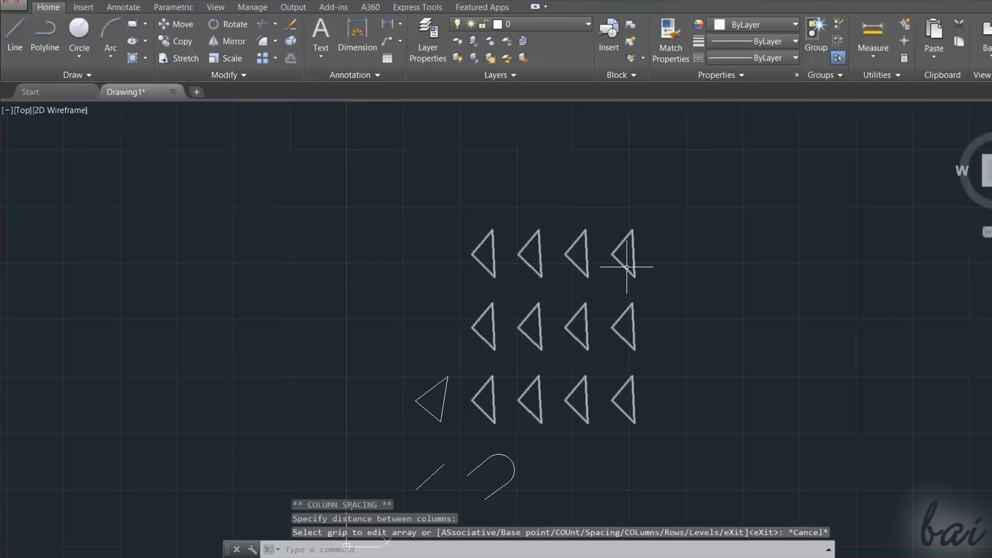
{"action": "mouse_move", "coordinate": [626, 268]}
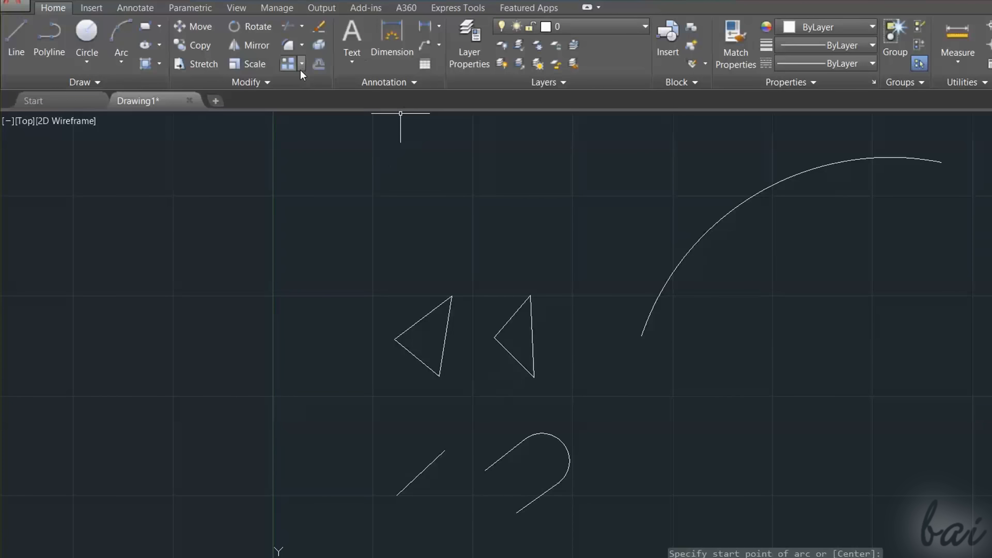
Create a path array of the right-hand triangle along the large arc
{"action": "left_click", "coordinate": [275, 58]}
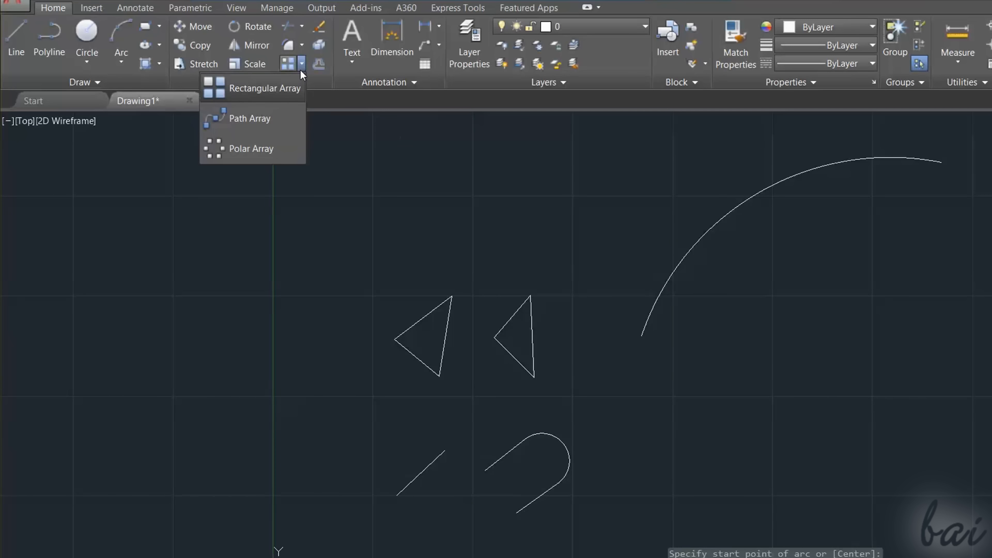
{"action": "left_click", "coordinate": [285, 117]}
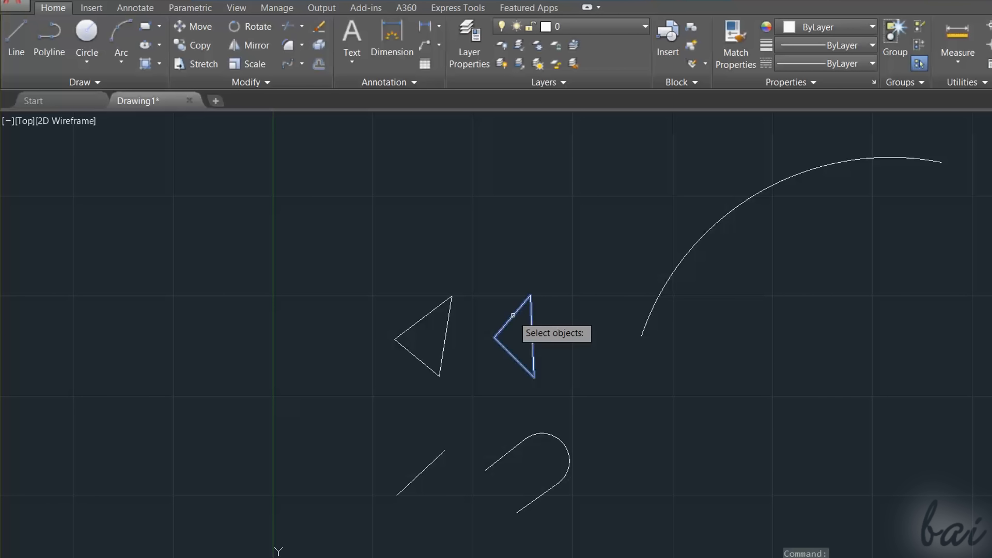
{"action": "left_click", "coordinate": [513, 308]}
{"action": "key", "text": "Return"}
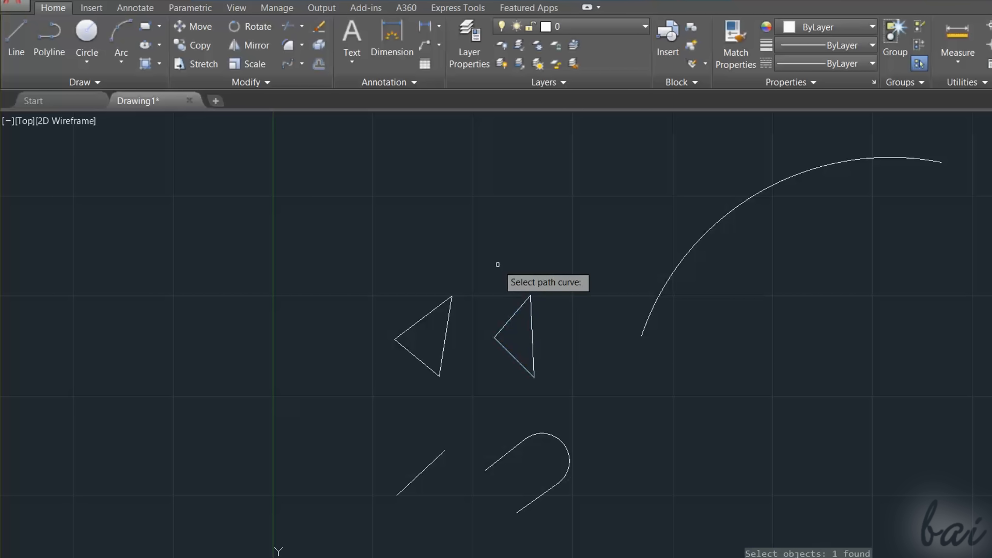
{"action": "left_click", "coordinate": [681, 257]}
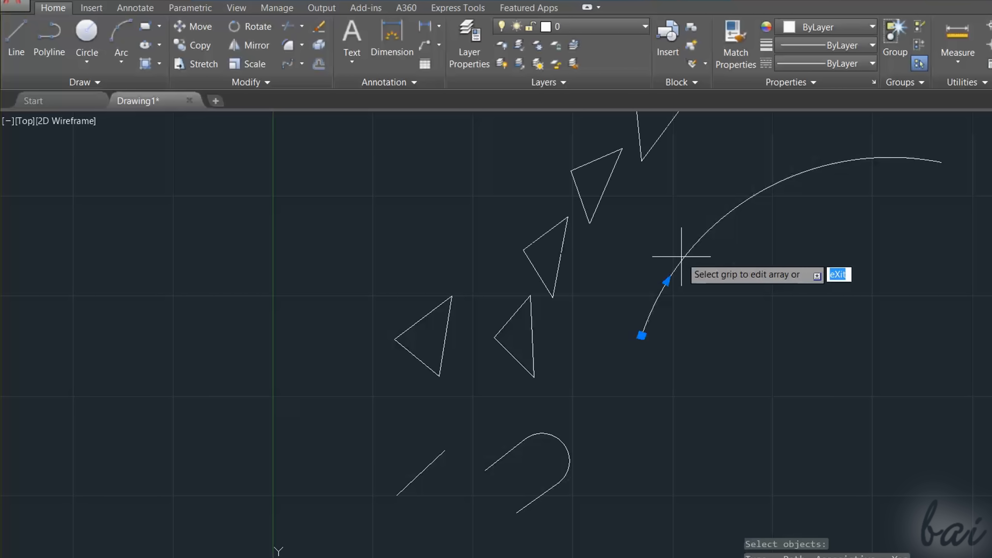
{"action": "scroll", "coordinate": [667, 262], "scroll_direction": "down", "scroll_amount": 2}
{"action": "scroll", "coordinate": [662, 267], "scroll_direction": "down", "scroll_amount": 2}
{"action": "scroll", "coordinate": [664, 151], "scroll_direction": "up", "scroll_amount": 2}
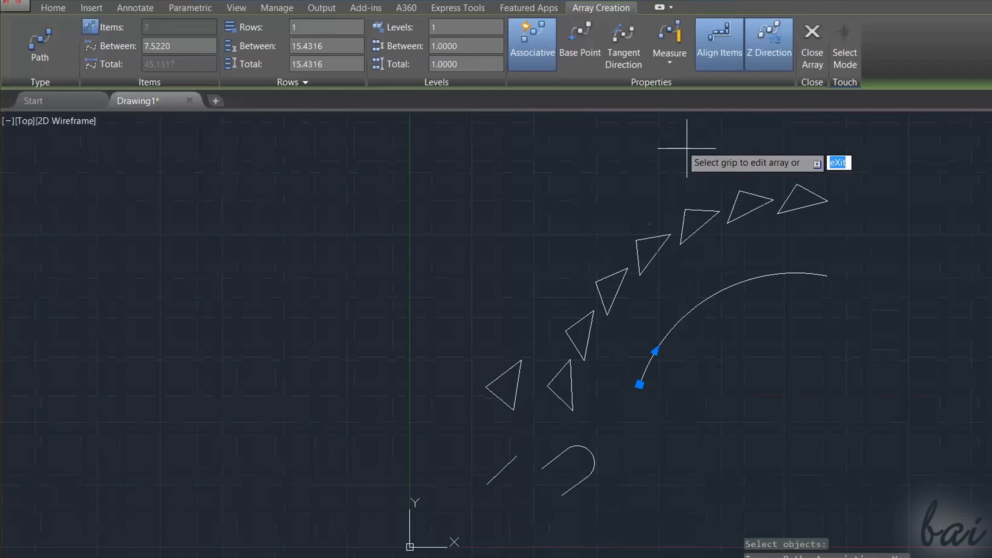
Reduce the path array's item spacing to about 5.47 by its grip and finish the array
{"action": "left_click", "coordinate": [655, 351]}
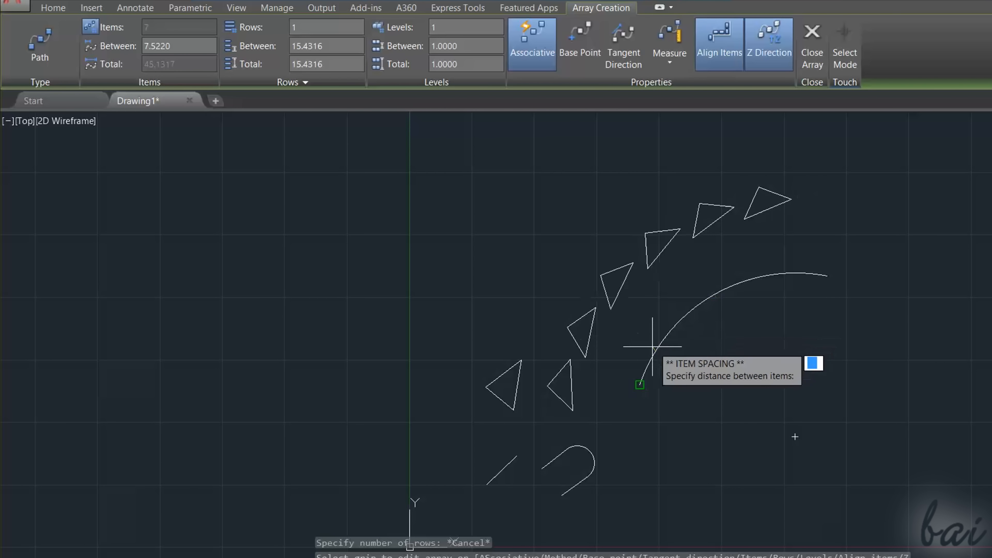
{"action": "left_click", "coordinate": [640, 377]}
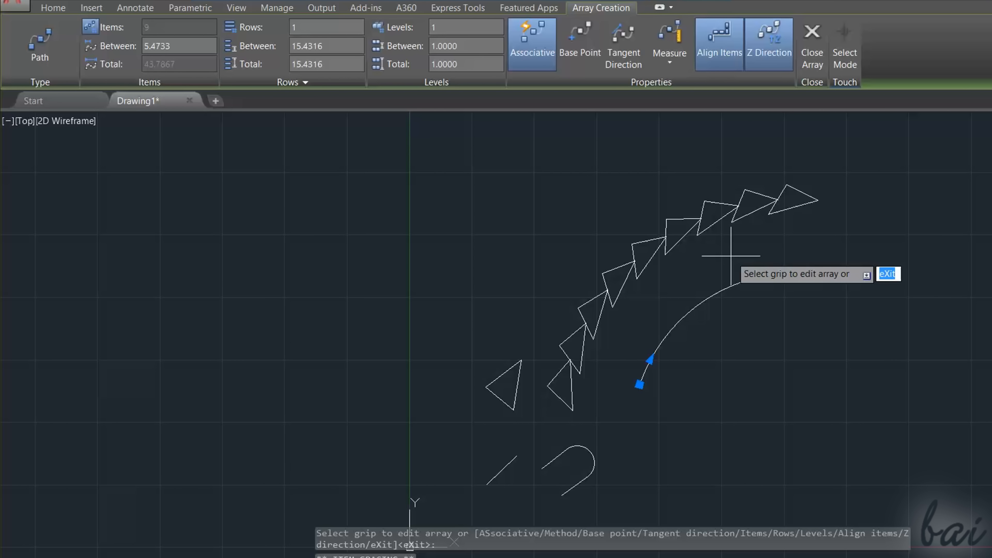
{"action": "key", "text": "Return"}
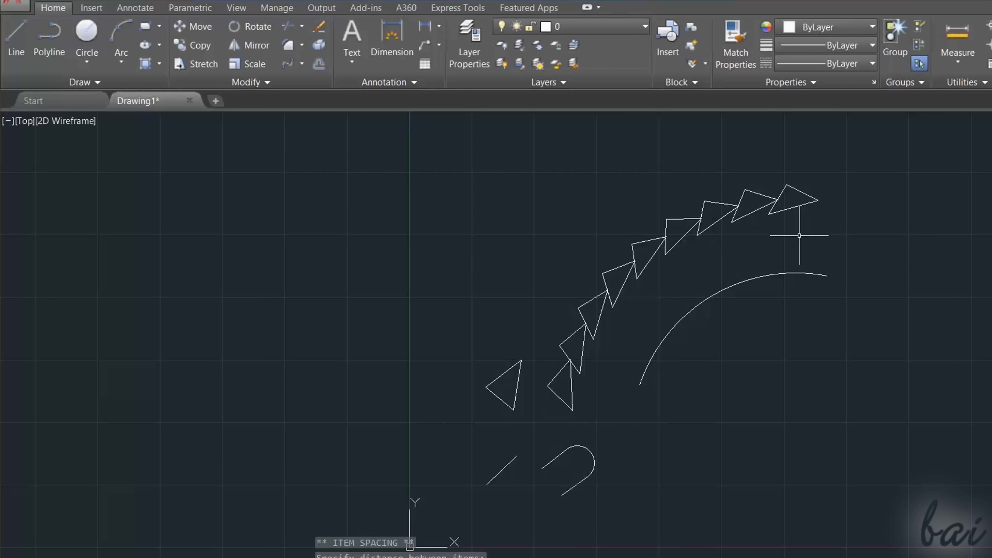
Stretch the upper right endpoint of the path arc downward so the arrayed triangles follow the new curve
{"action": "left_click", "coordinate": [762, 274]}
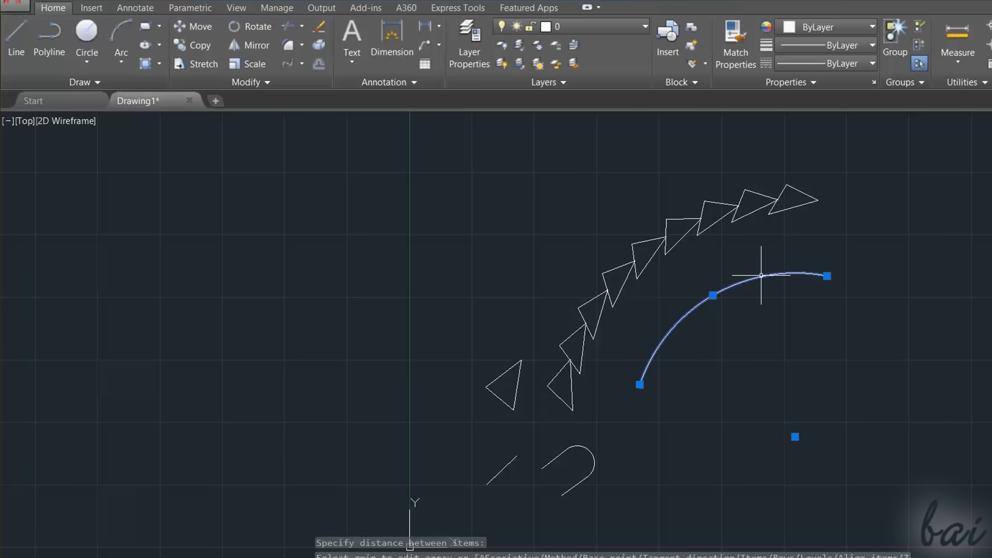
{"action": "left_click", "coordinate": [827, 276]}
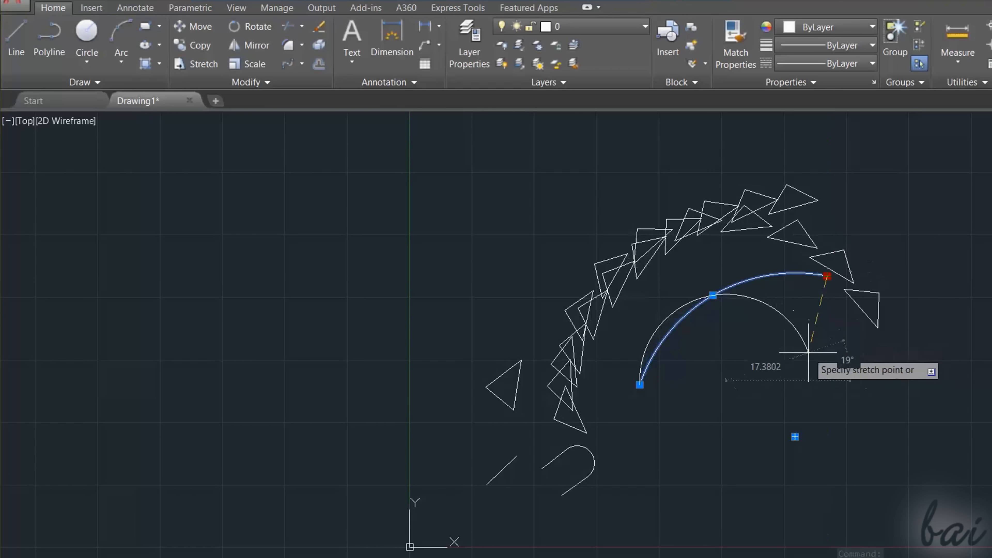
{"action": "left_click", "coordinate": [827, 391]}
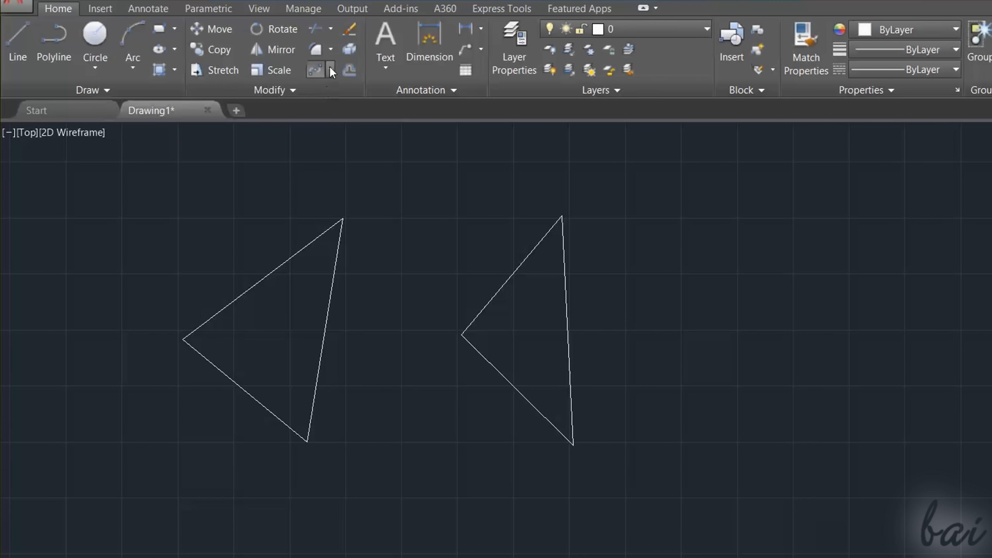
Create a 6-item polar array of the right-hand triangle, centred at the middle of its nearly vertical side
{"action": "left_click", "coordinate": [329, 69]}
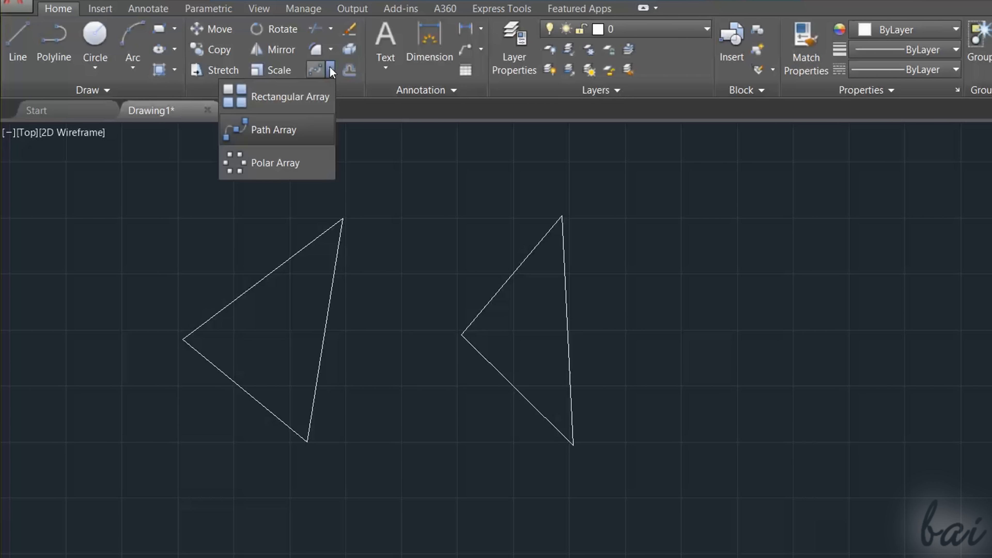
{"action": "left_click", "coordinate": [309, 163]}
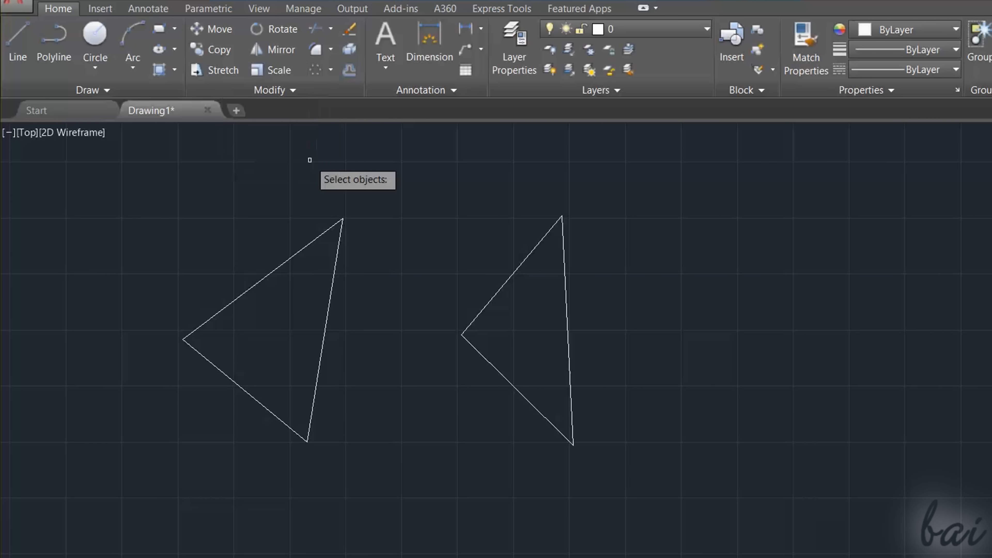
{"action": "left_click", "coordinate": [541, 237]}
{"action": "key", "text": "Return"}
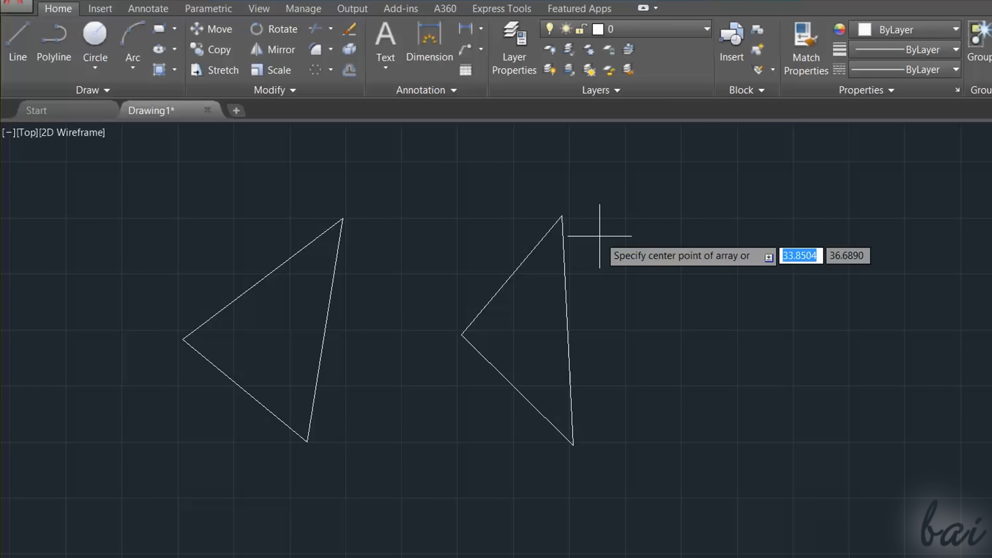
{"action": "left_click", "coordinate": [567, 330]}
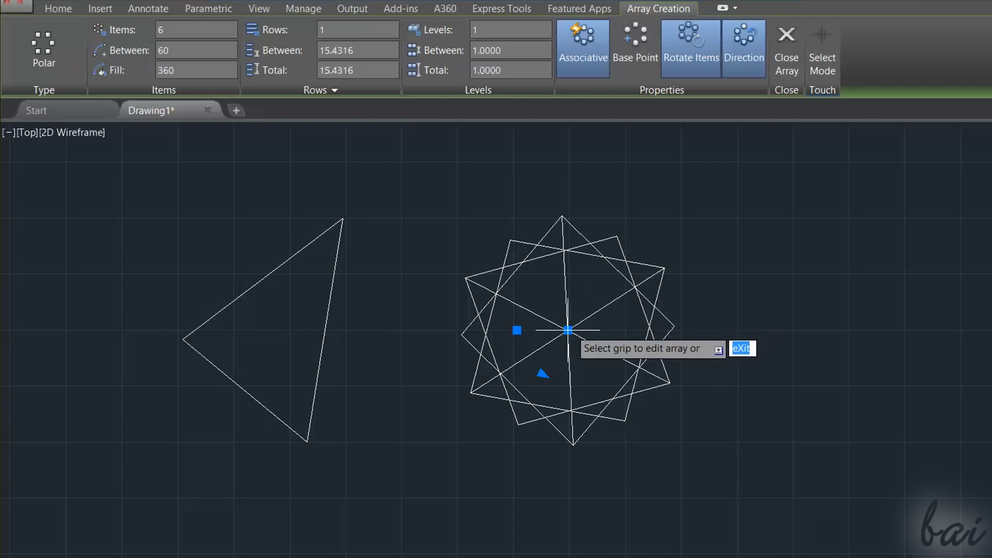
Enlarge the polar array's radius freehand and set the angle between items to about 25 degrees, finishing the array
{"action": "left_click", "coordinate": [517, 330]}
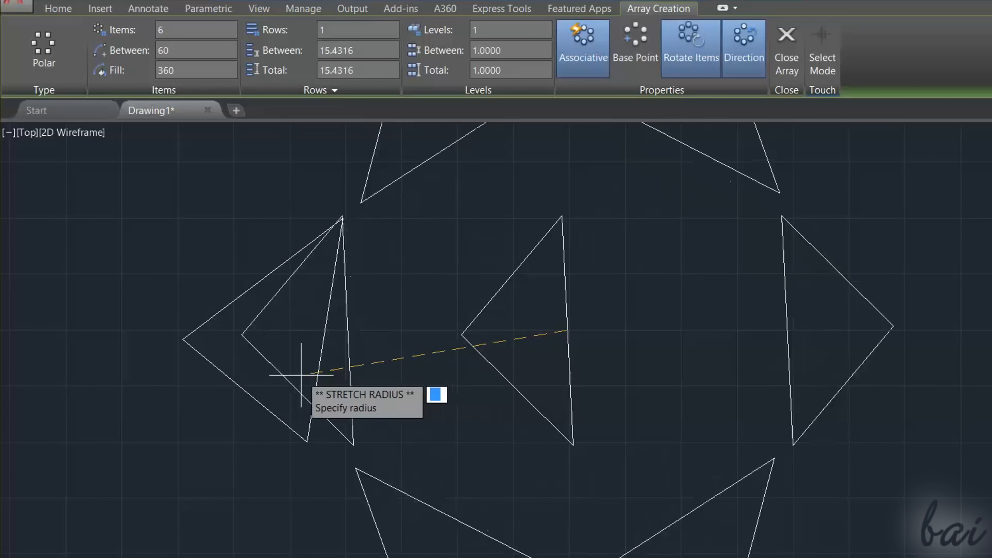
{"action": "left_click", "coordinate": [461, 336]}
{"action": "left_click", "coordinate": [447, 464]}
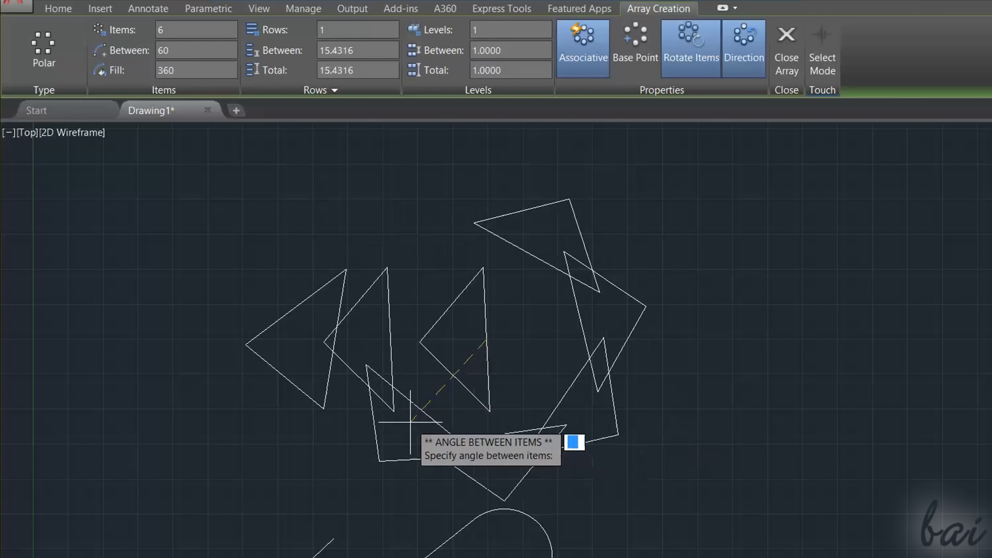
{"action": "left_click", "coordinate": [377, 386]}
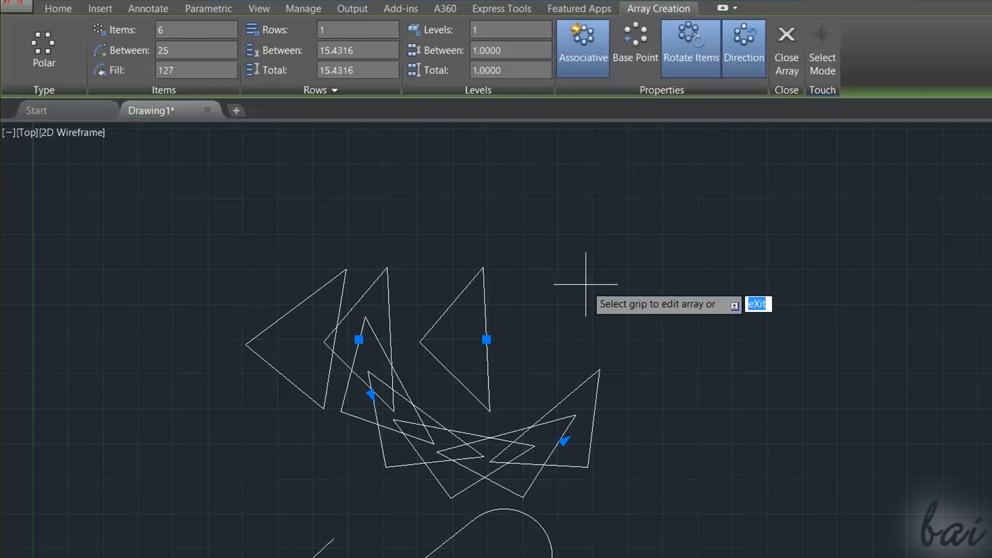
{"action": "key", "text": "Return"}
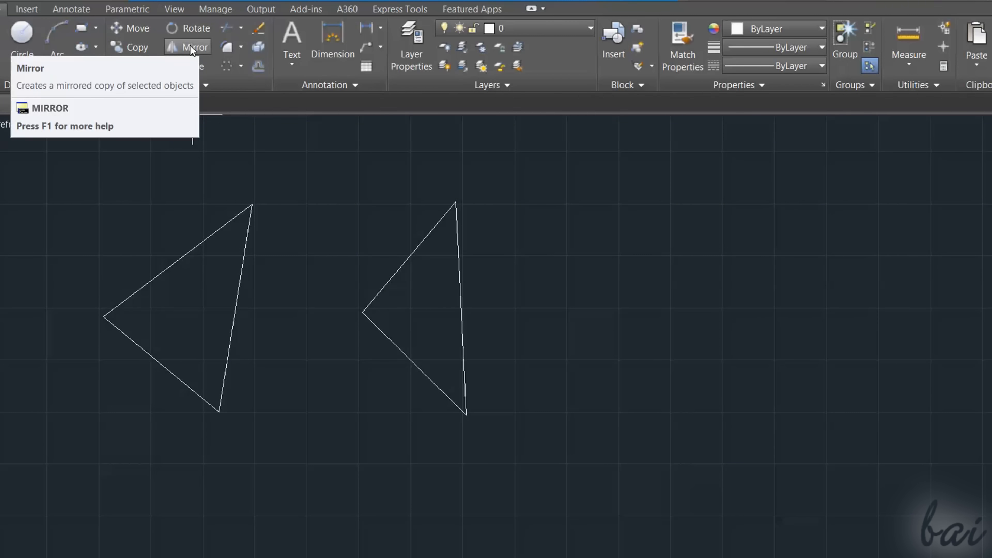
Mirror the right-hand triangle across a diagonal line about 19.6 units long at 229°, drawn past its lower vertex, erasing the source object
{"action": "left_click", "coordinate": [191, 46]}
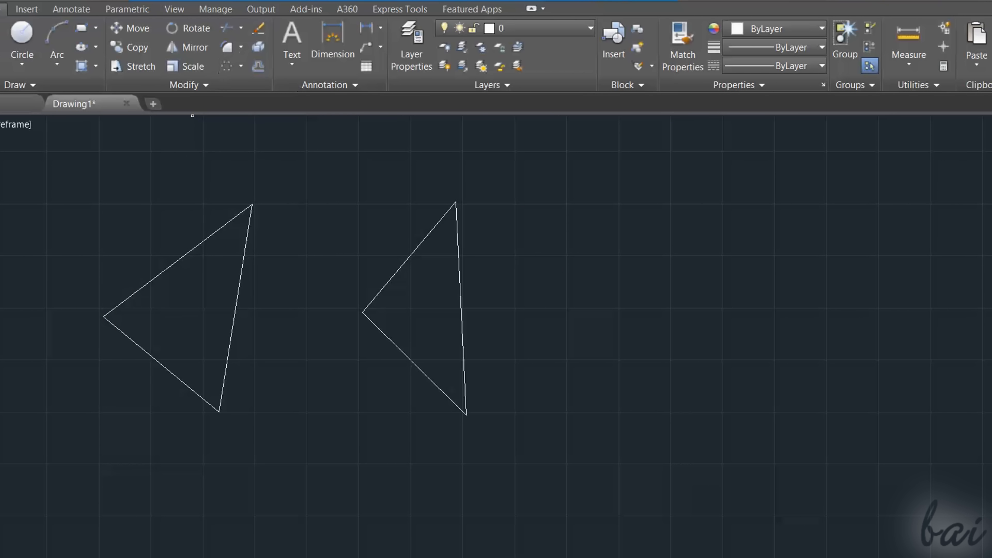
{"action": "left_click", "coordinate": [457, 249]}
{"action": "key", "text": "Return"}
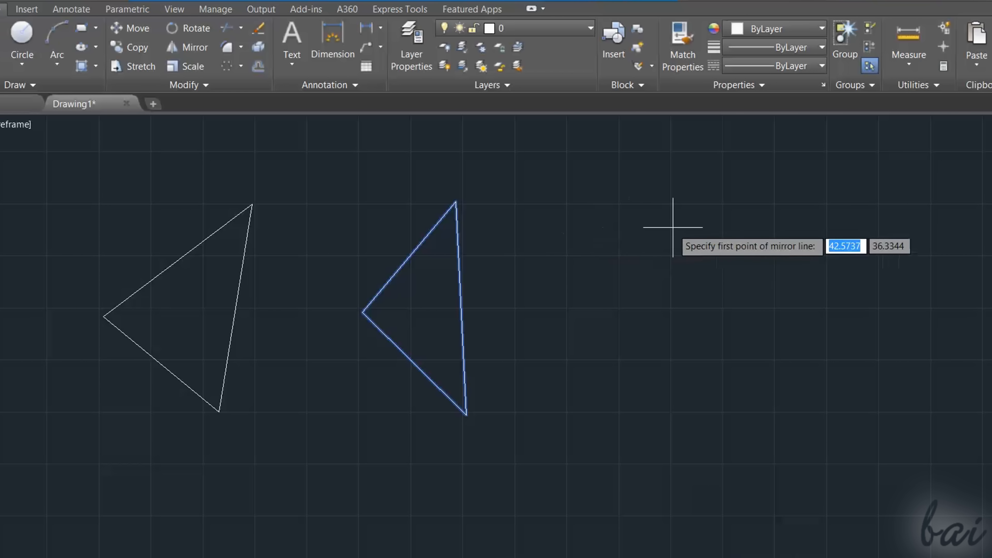
{"action": "left_click", "coordinate": [660, 203]}
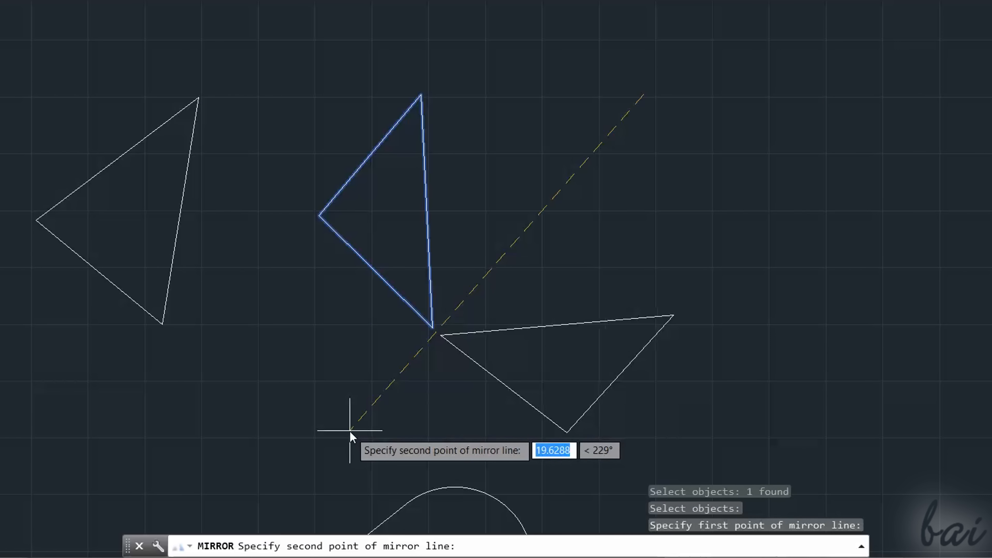
{"action": "left_click", "coordinate": [349, 431]}
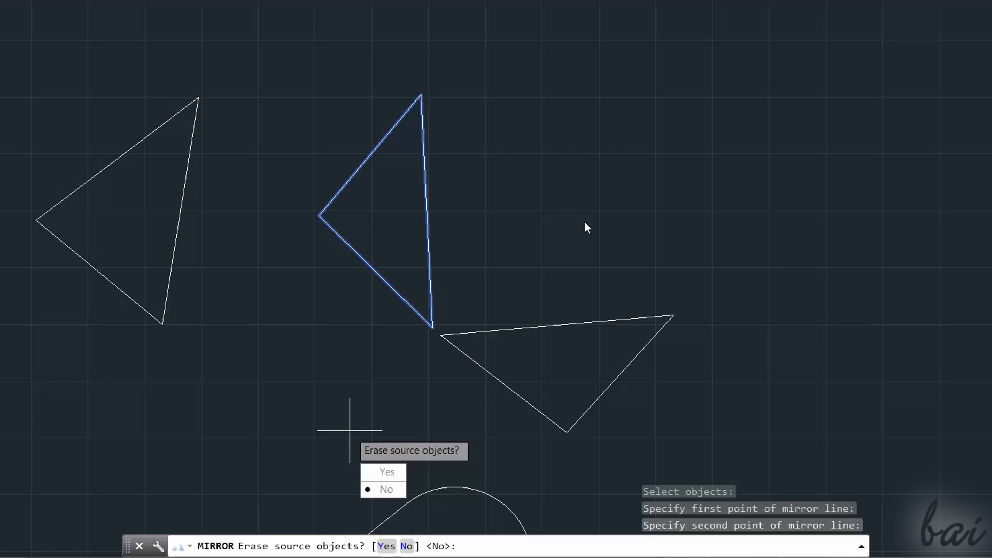
{"action": "type", "text": "y"}
{"action": "key", "text": "Return"}
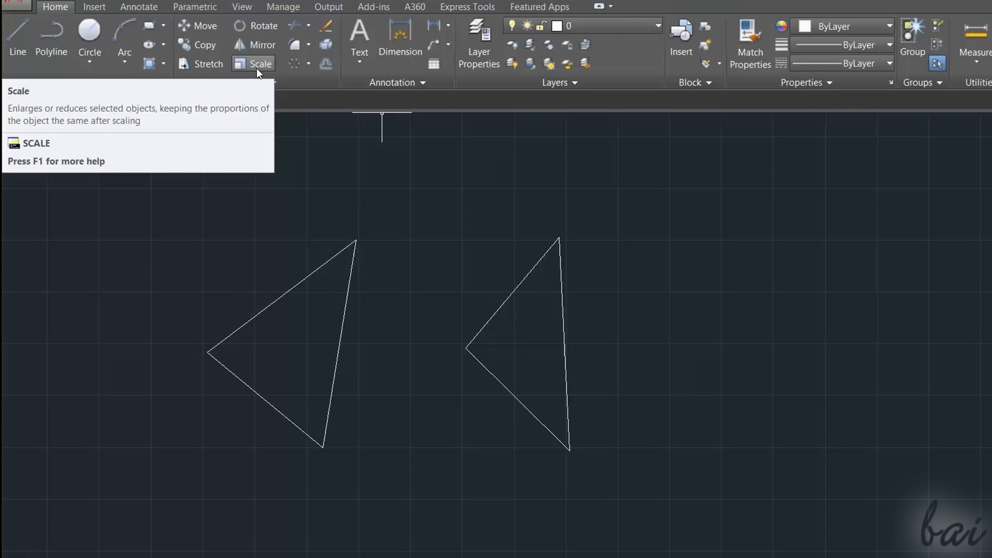
Try to enlarge the right-hand triangle with Scale about the middle of its nearly vertical side, and undo it
{"action": "left_click", "coordinate": [256, 67]}
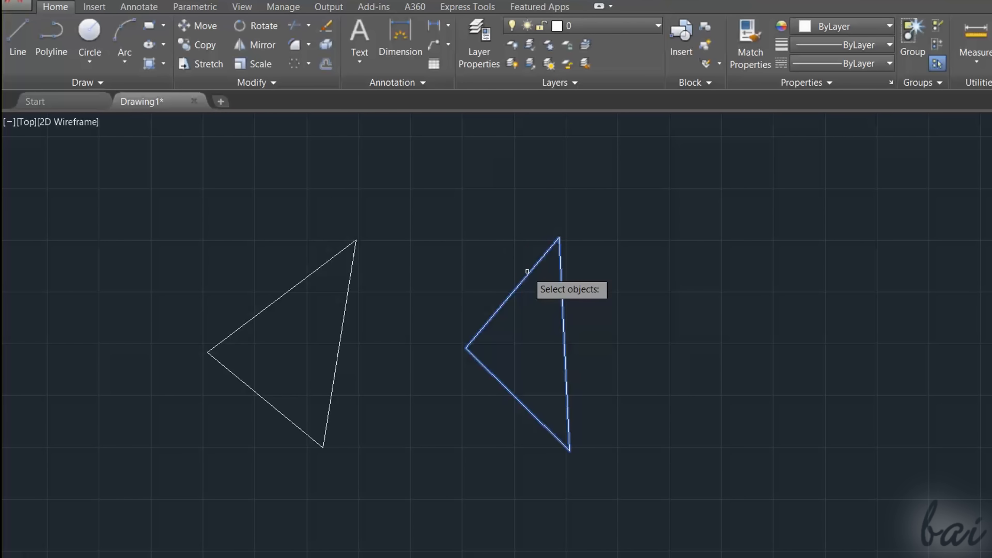
{"action": "left_click", "coordinate": [527, 271]}
{"action": "key", "text": "Return"}
{"action": "left_click", "coordinate": [564, 343]}
{"action": "scroll", "coordinate": [566, 317], "scroll_direction": "down", "scroll_amount": 2}
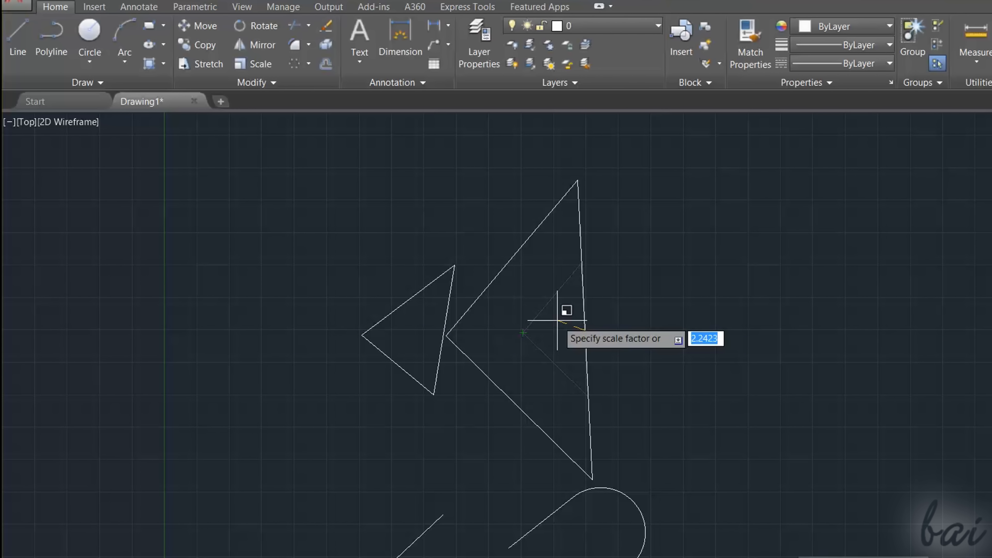
{"action": "key", "text": "BackSpace"}
{"action": "key", "text": "Return"}
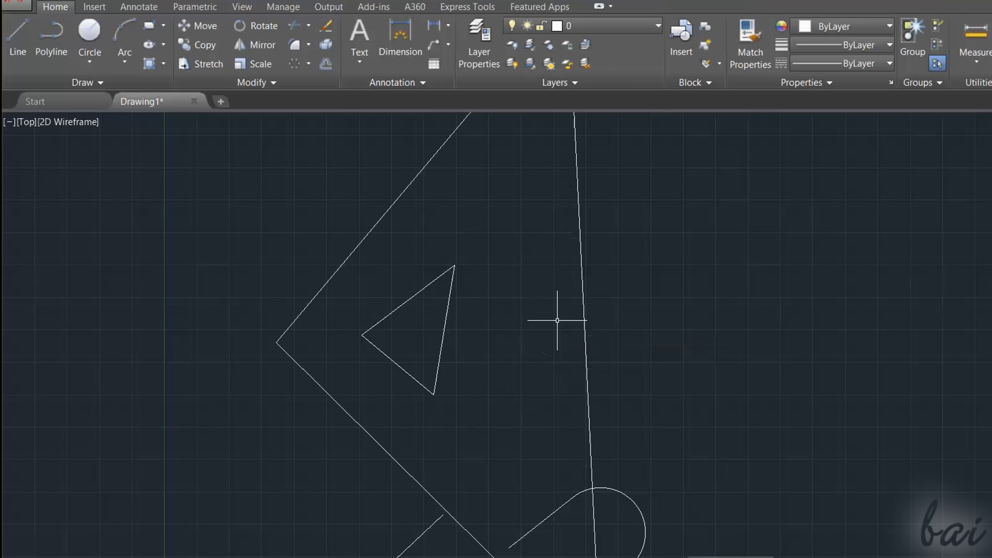
{"action": "key", "text": "ctrl+z"}
Try scaling the right-hand triangle by a factor of 0.5 about the middle of its nearly vertical side, and undo it
{"action": "left_click", "coordinate": [567, 321]}
{"action": "left_click", "coordinate": [252, 63]}
{"action": "left_click", "coordinate": [565, 343]}
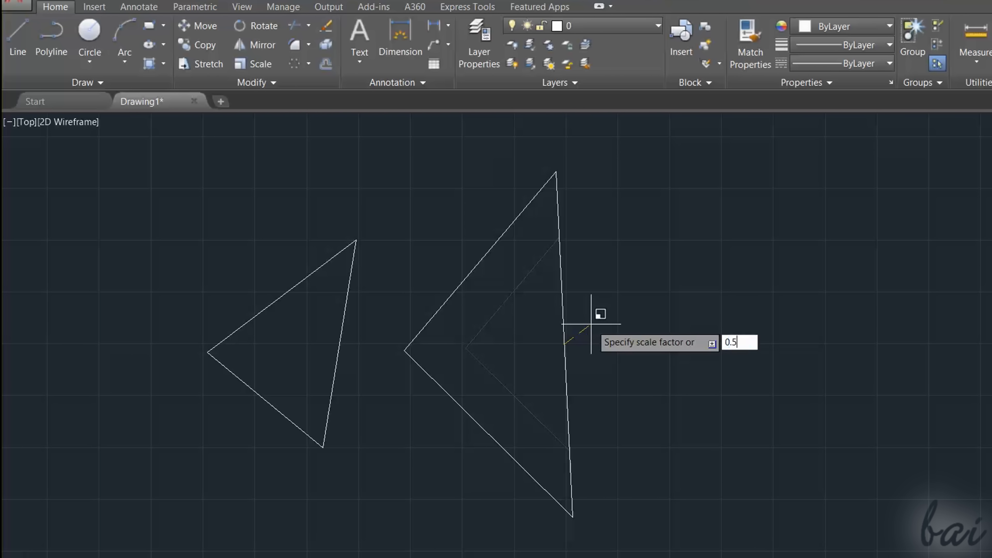
{"action": "key", "text": "Return"}
{"action": "key", "text": "ctrl+z"}
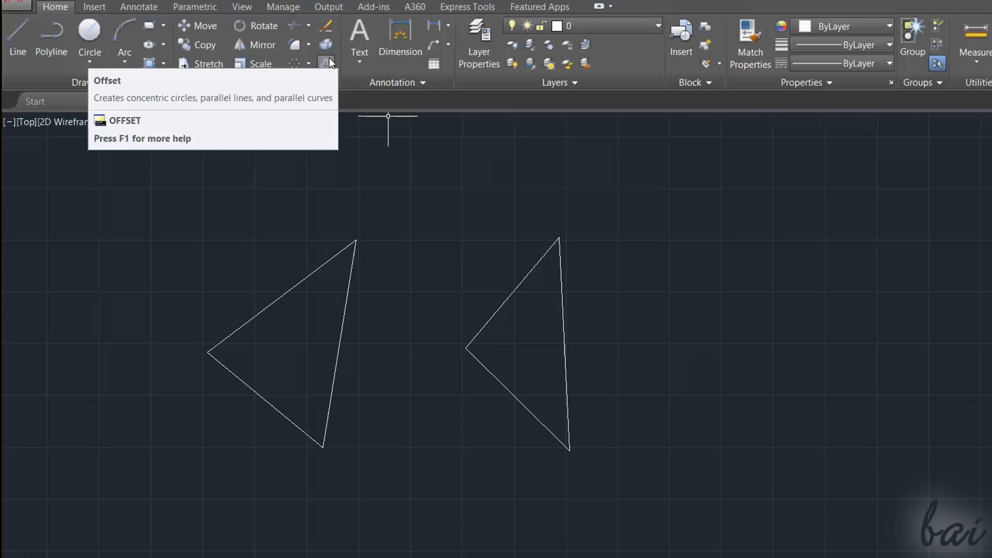
{"action": "key", "text": "ctrl+z"}
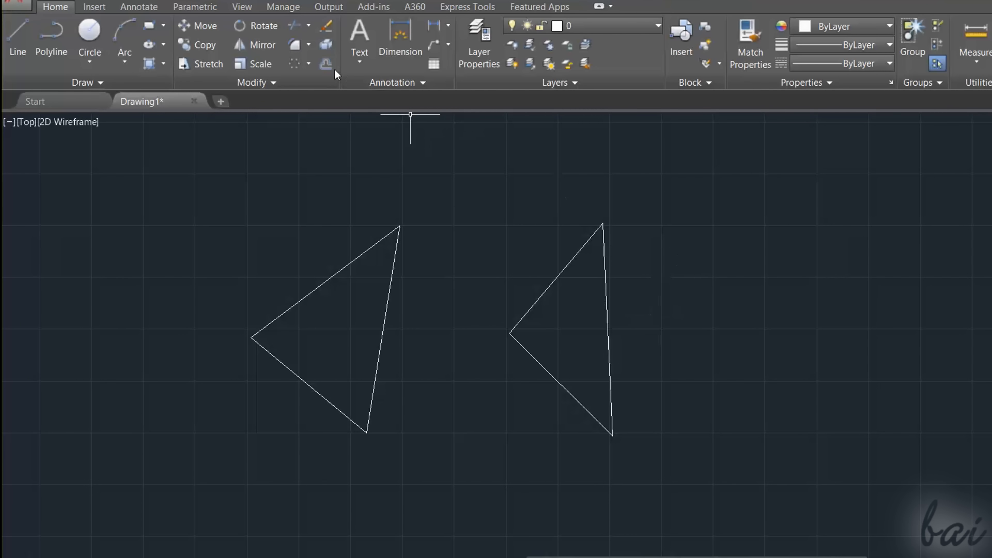
Offset the right-hand triangle outward by a distance of 1
{"action": "type", "text": "o"}
{"action": "key", "text": "Return"}
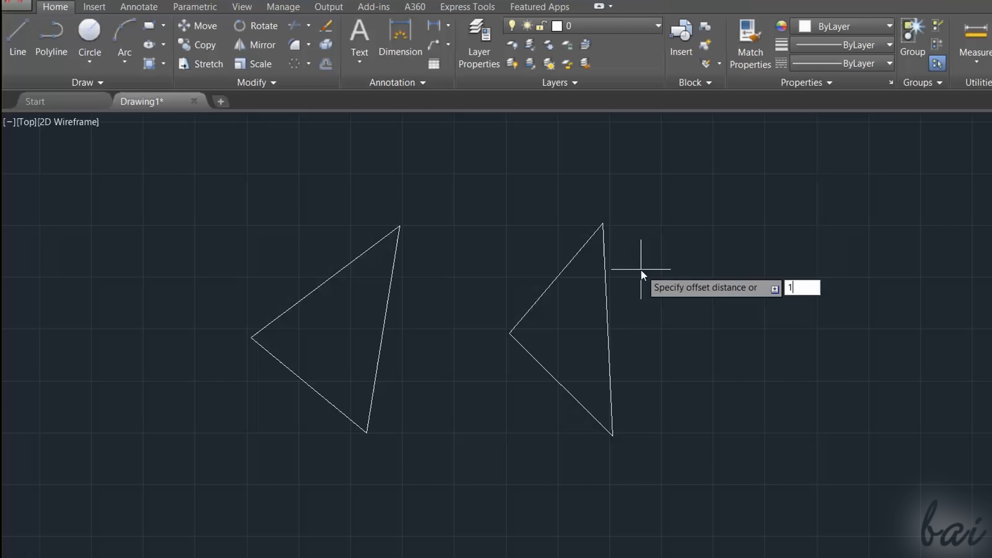
{"action": "key", "text": "Return"}
{"action": "left_click", "coordinate": [605, 270]}
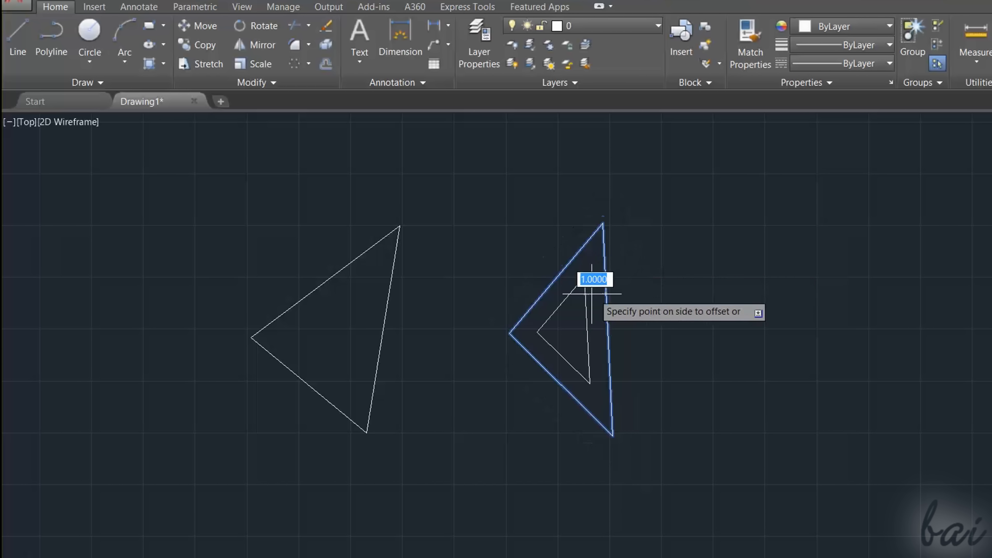
{"action": "left_click", "coordinate": [654, 299]}
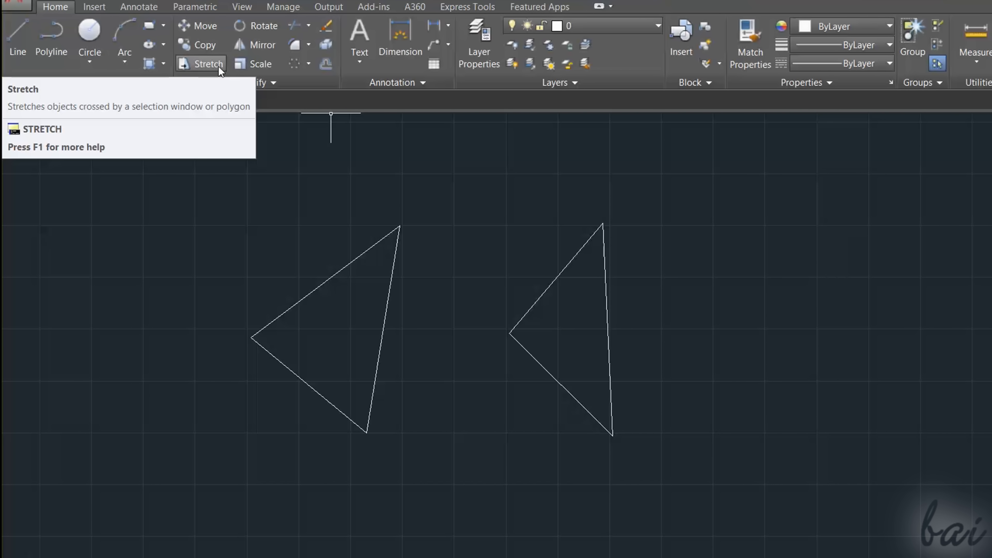
Stretch the right-hand triangle's upper and left vertices upward freehand, keeping its lower vertex in place
{"action": "left_click", "coordinate": [219, 67]}
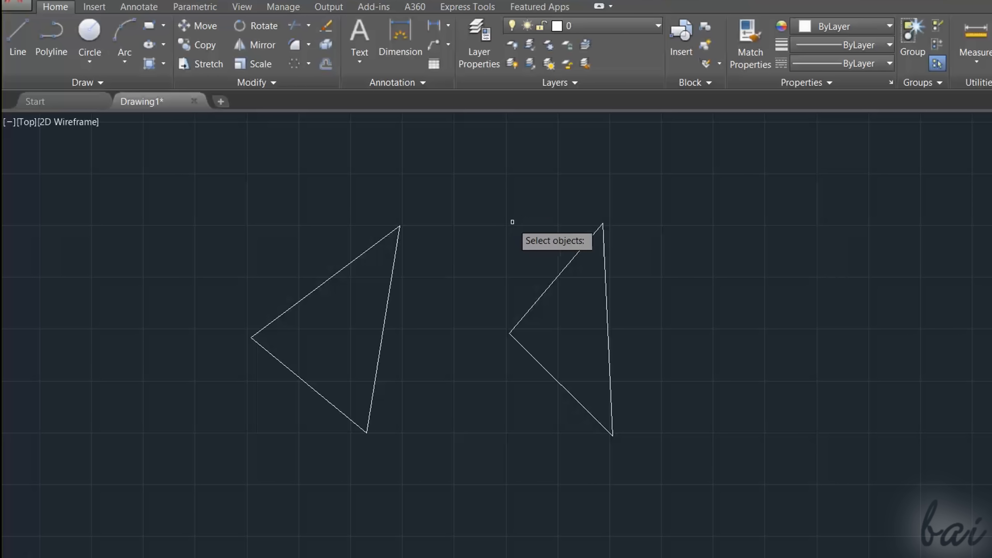
{"action": "mouse_move", "coordinate": [496, 204]}
{"action": "left_mouse_down"}
{"action": "mouse_move", "coordinate": [470, 264]}
{"action": "mouse_move", "coordinate": [476, 328]}
{"action": "mouse_move", "coordinate": [505, 343]}
{"action": "mouse_move", "coordinate": [571, 289]}
{"action": "mouse_move", "coordinate": [623, 205]}
{"action": "mouse_move", "coordinate": [623, 183]}
{"action": "mouse_move", "coordinate": [587, 167]}
{"action": "mouse_move", "coordinate": [549, 184]}
{"action": "left_mouse_up"}
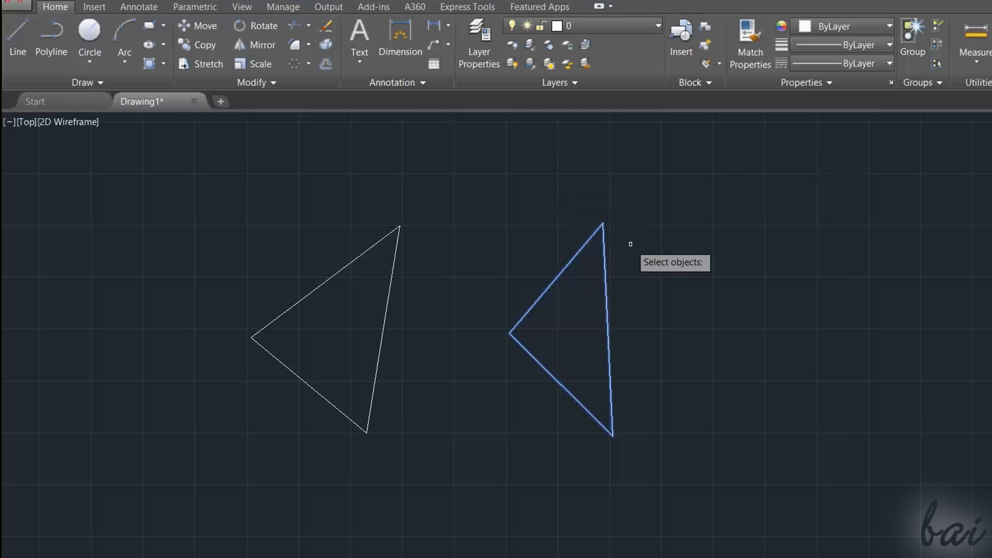
{"action": "key", "text": "Return"}
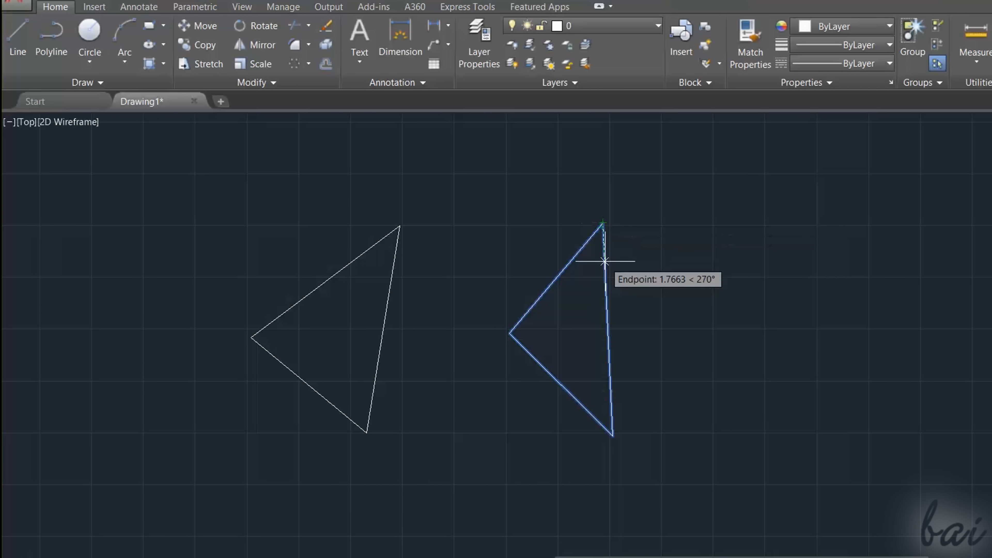
{"action": "left_click", "coordinate": [647, 315]}
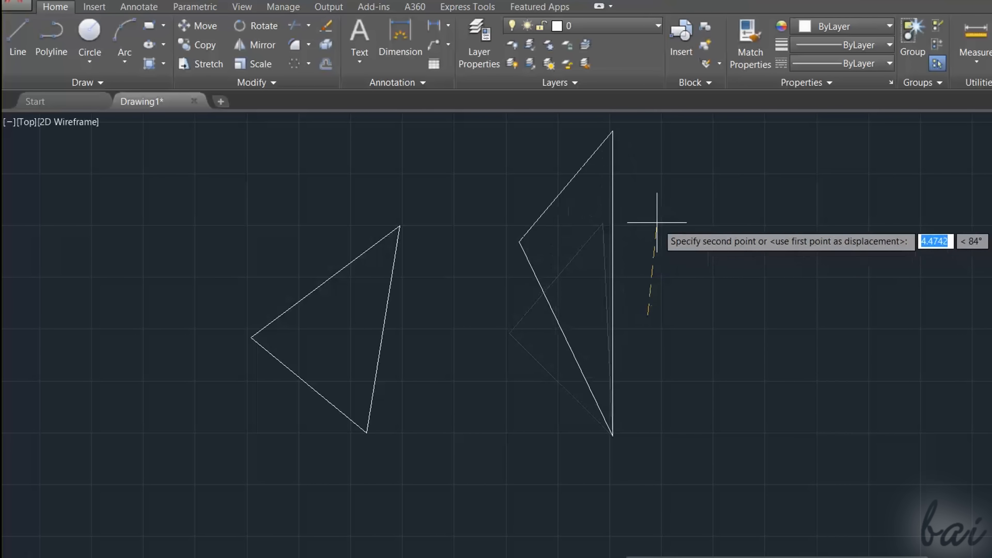
{"action": "left_click", "coordinate": [663, 209]}
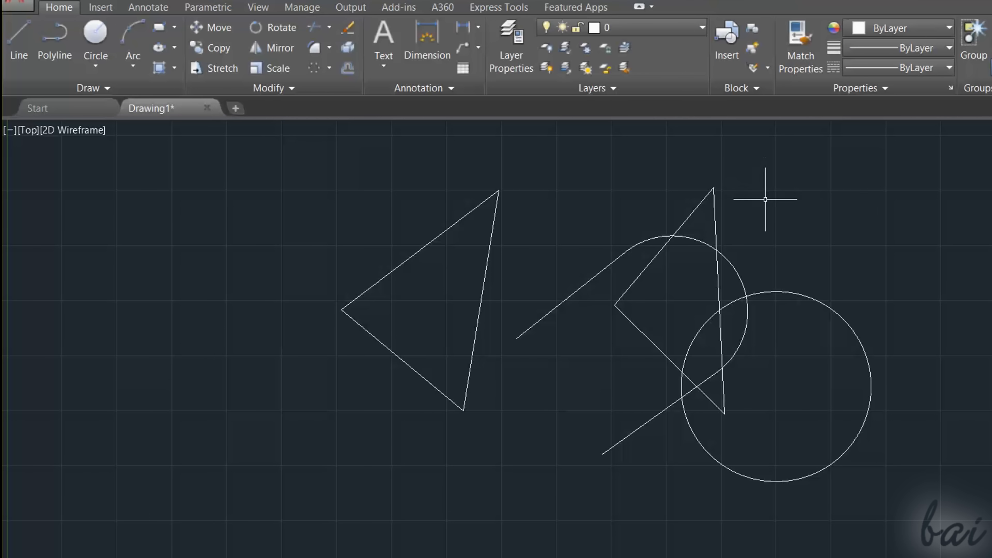
Trim the arc inside the right-hand triangle, the triangle's lower tip and its upper left side below the arc, using triangle and polyline as cutting edges
{"action": "left_click", "coordinate": [664, 246]}
{"action": "left_click", "coordinate": [732, 265]}
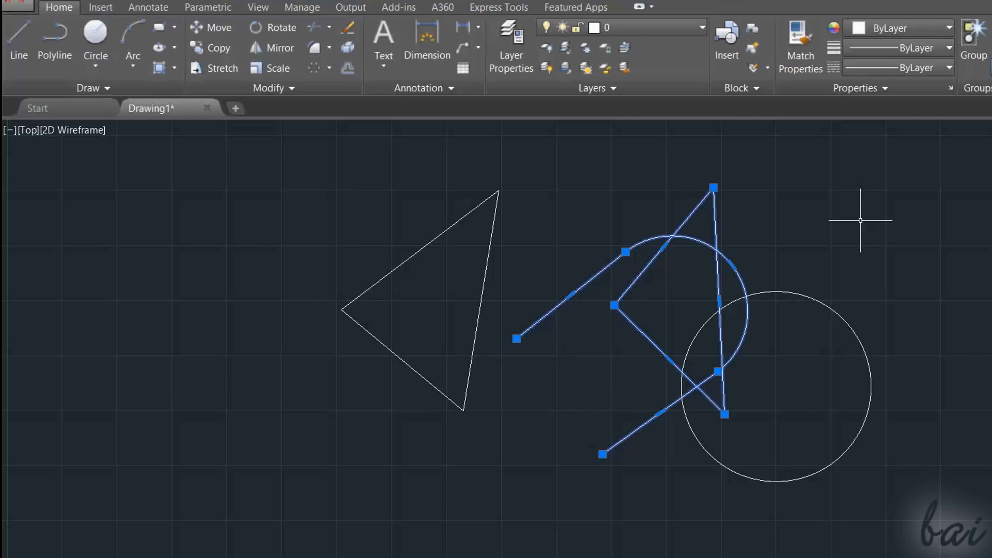
{"action": "left_click", "coordinate": [329, 26]}
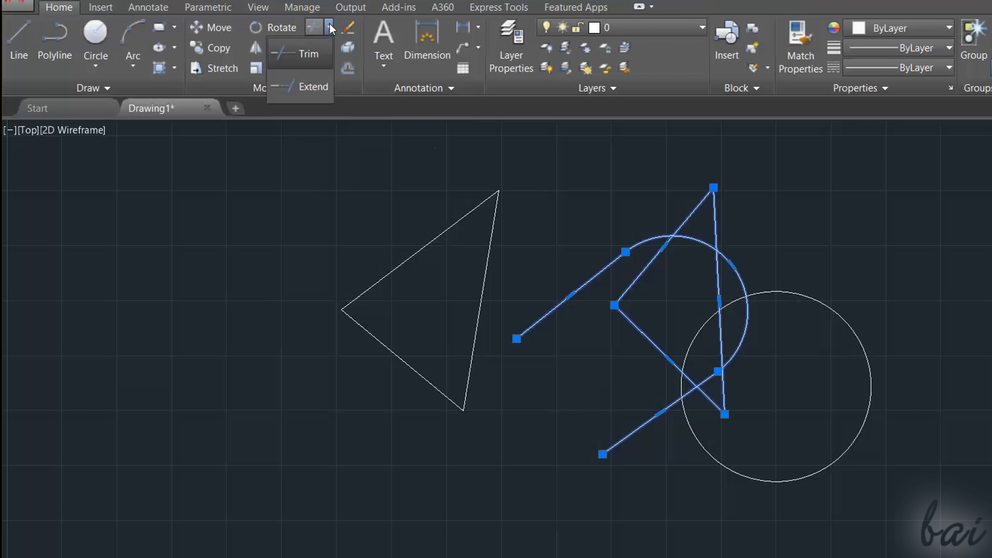
{"action": "left_click", "coordinate": [324, 59]}
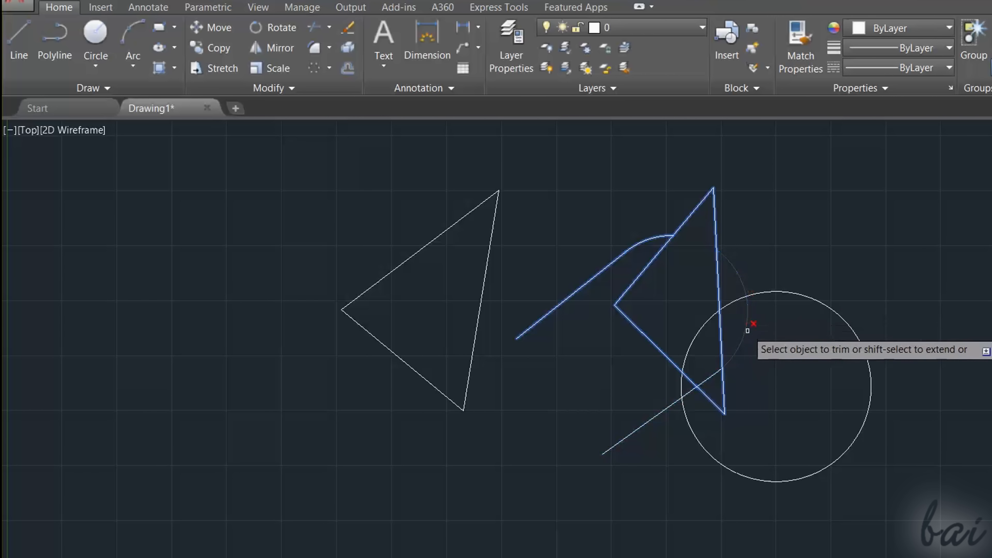
{"action": "left_click", "coordinate": [698, 384]}
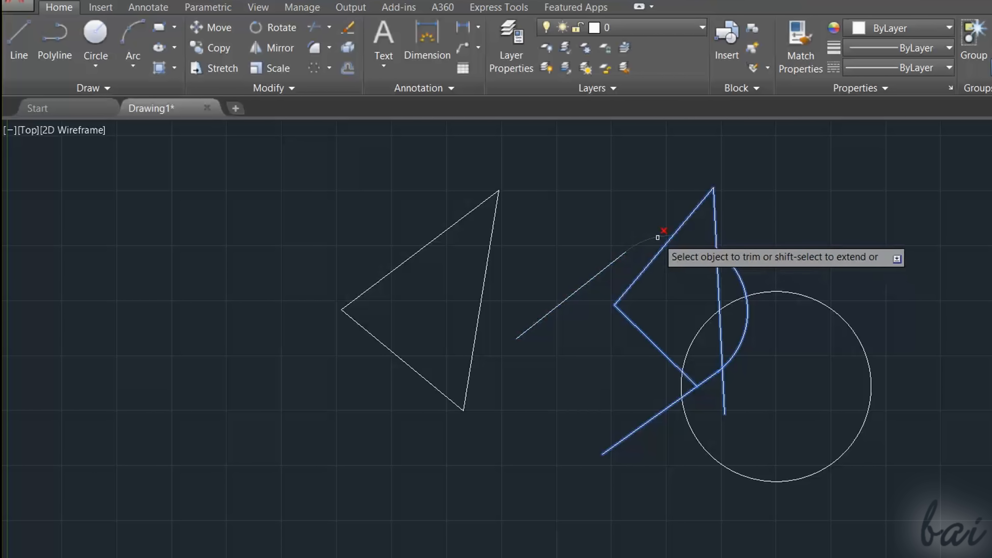
{"action": "left_click", "coordinate": [659, 255]}
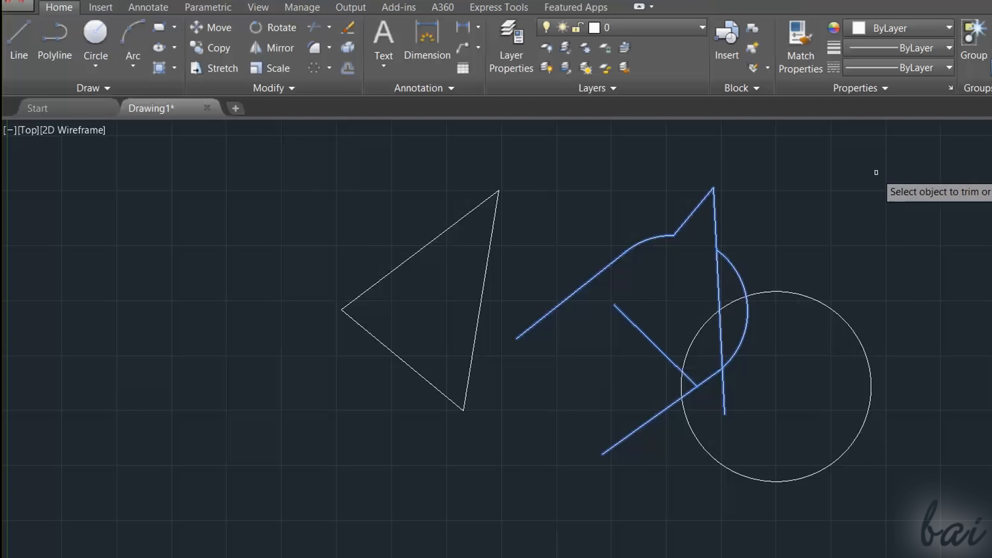
{"action": "key", "text": "Return"}
Try to extend the right-hand triangle at its left corner, using the triangle and the U-shaped polyline as boundary edges
{"action": "left_click", "coordinate": [329, 27]}
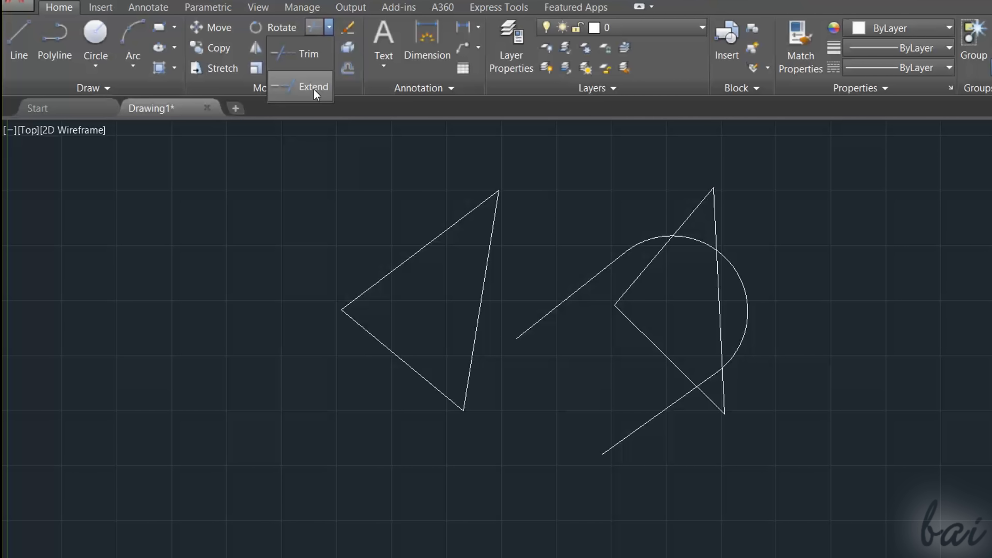
{"action": "left_click", "coordinate": [313, 88]}
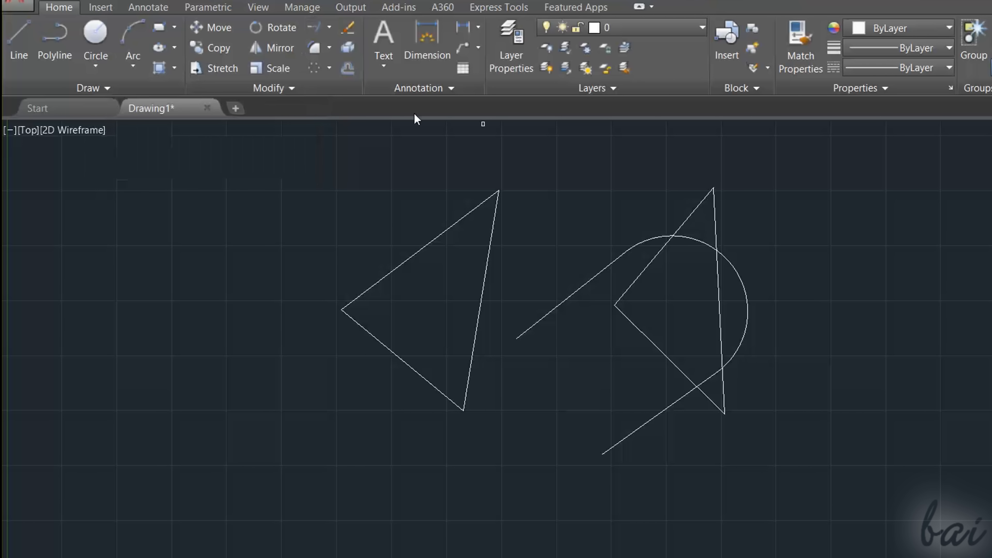
{"action": "left_click", "coordinate": [671, 235]}
{"action": "left_click", "coordinate": [716, 224]}
{"action": "key", "text": "Return"}
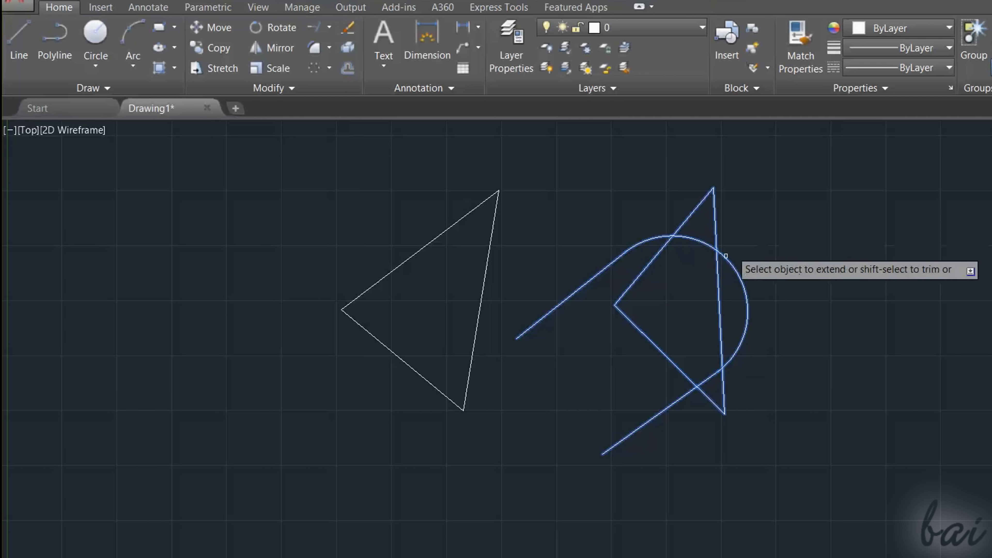
{"action": "left_click", "coordinate": [624, 315]}
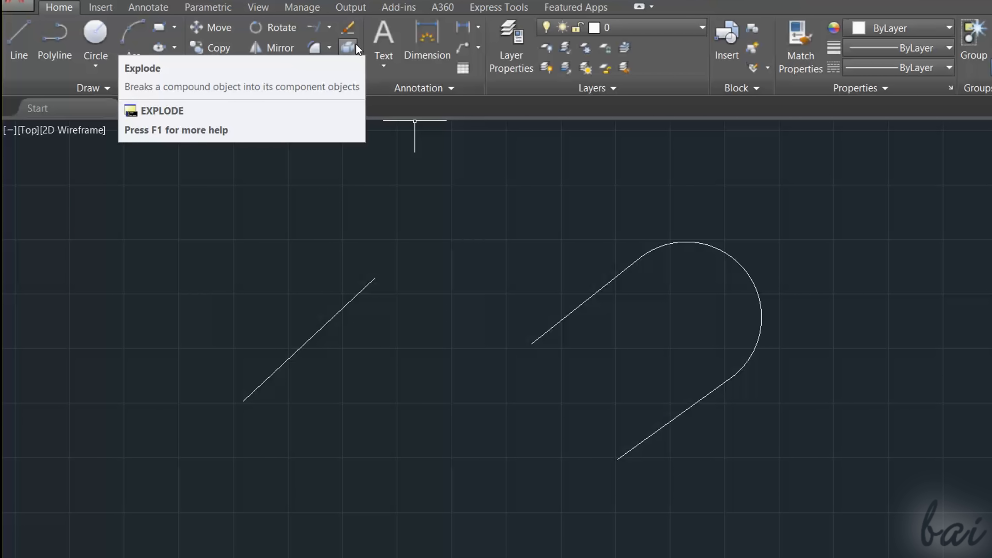
Explode the U-shaped polyline into separate lines and an arc
{"action": "left_click", "coordinate": [354, 45]}
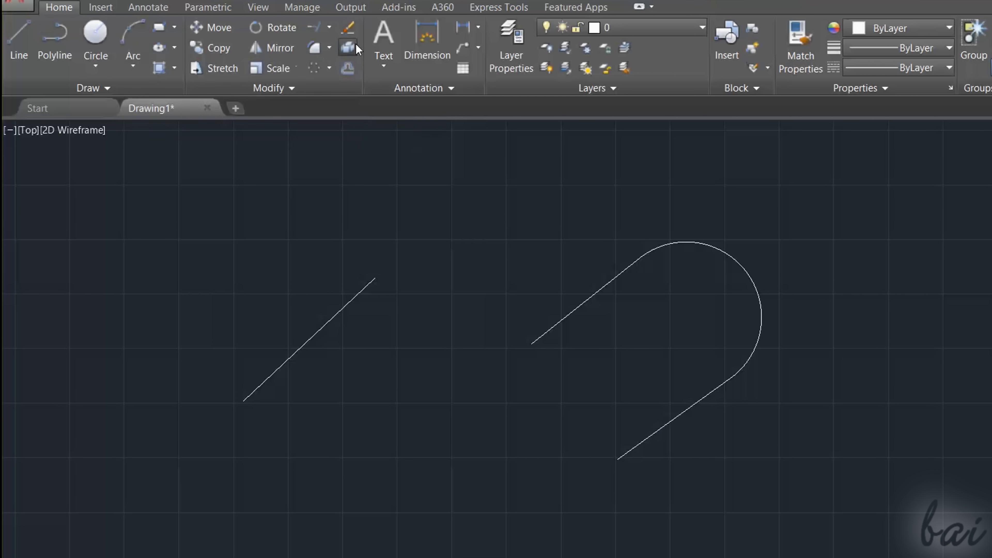
{"action": "left_click", "coordinate": [673, 244]}
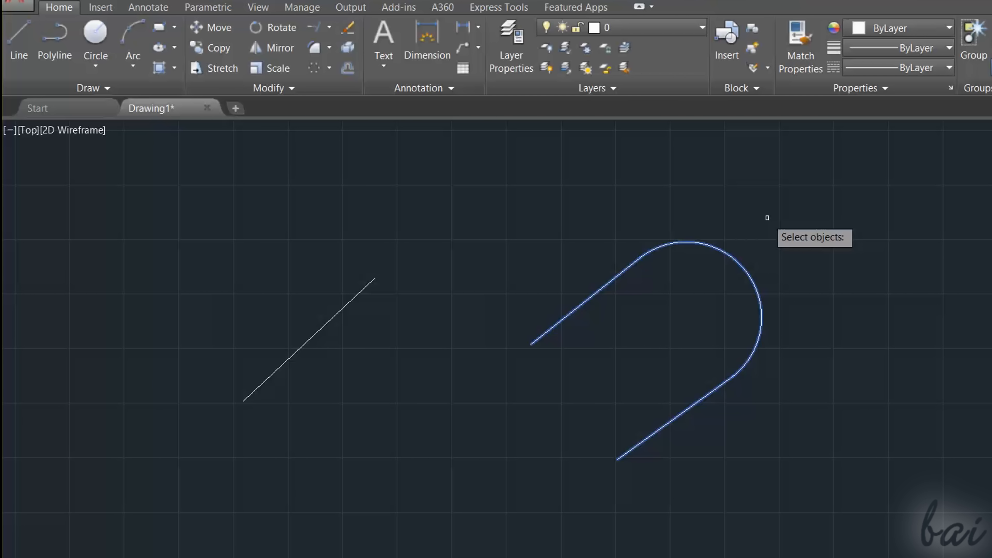
{"action": "key", "text": "Return"}
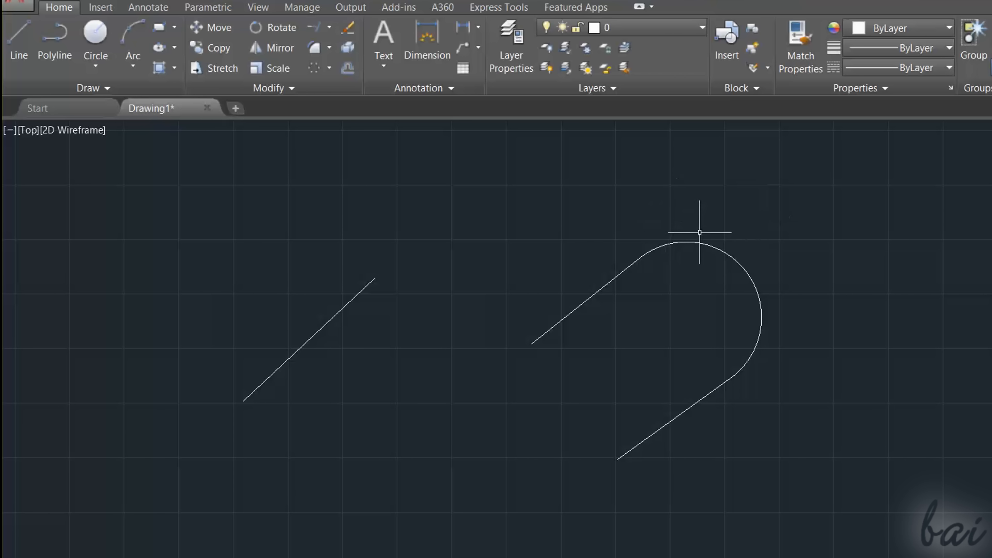
Move the arc to the right by its centre grip and the upper line up and to the left by its midpoint grip
{"action": "left_click", "coordinate": [718, 249]}
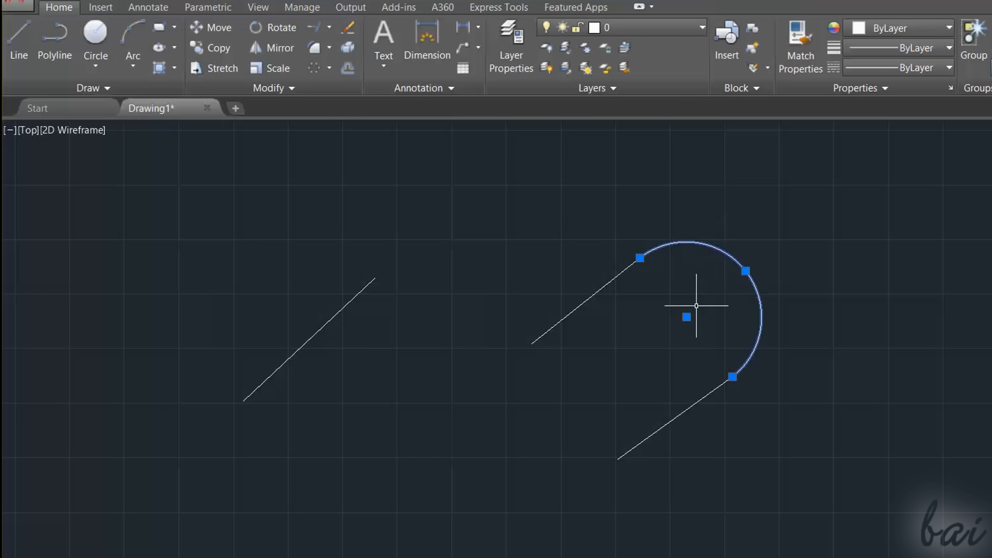
{"action": "left_click", "coordinate": [687, 317]}
{"action": "left_click", "coordinate": [798, 291]}
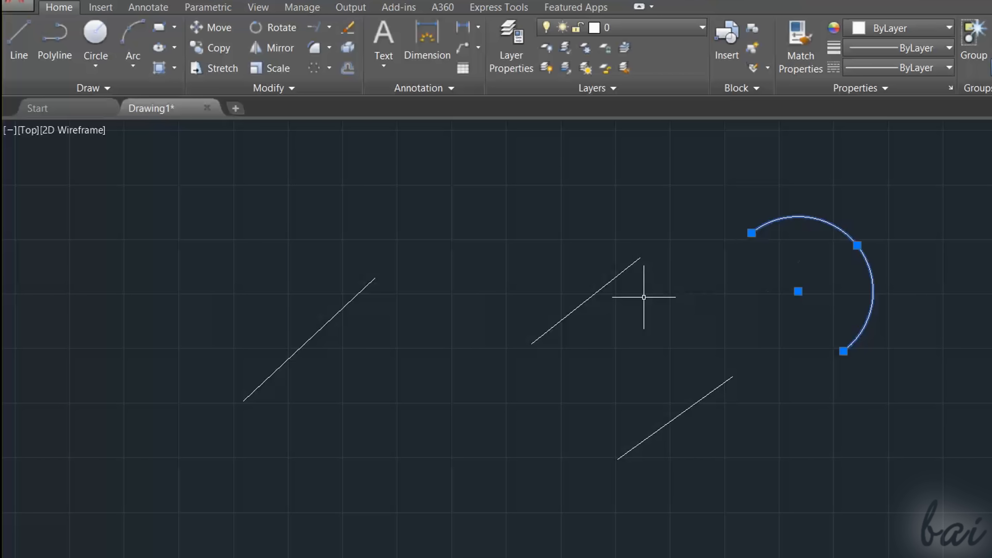
{"action": "left_click", "coordinate": [596, 295]}
{"action": "left_click", "coordinate": [585, 301]}
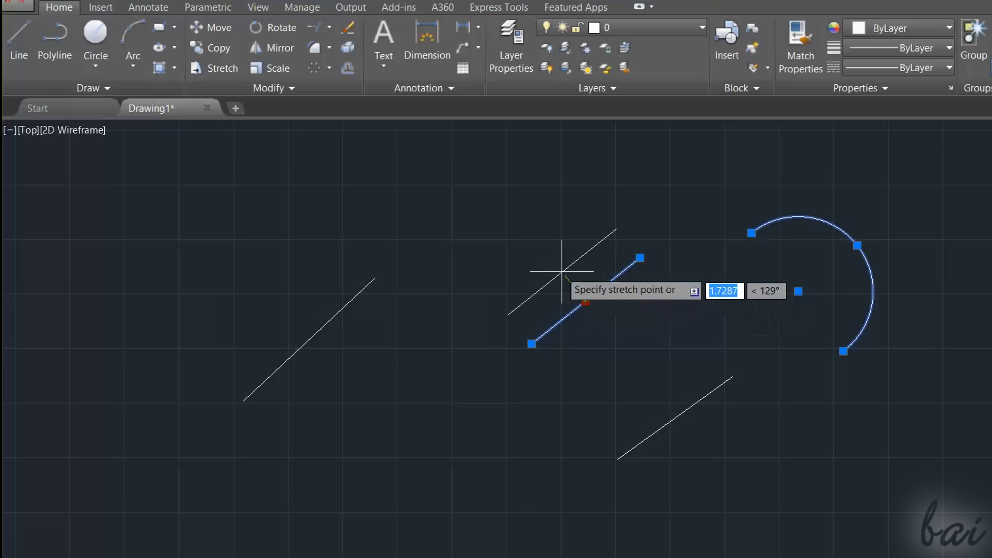
{"action": "left_click", "coordinate": [552, 265]}
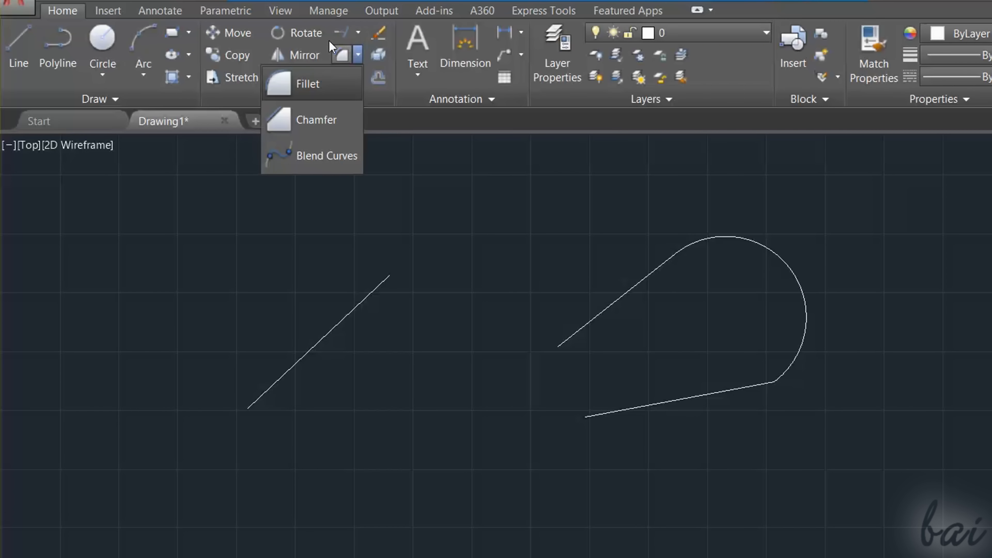
Chamfer the open corner between the upper and lower straight lines of the exploded polyline
{"action": "left_click", "coordinate": [324, 120]}
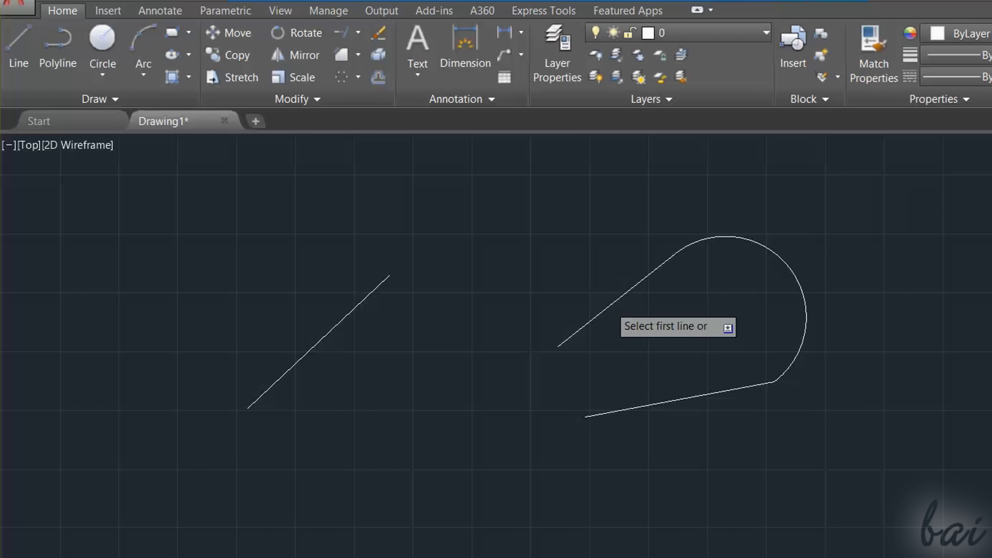
{"action": "left_click", "coordinate": [608, 307]}
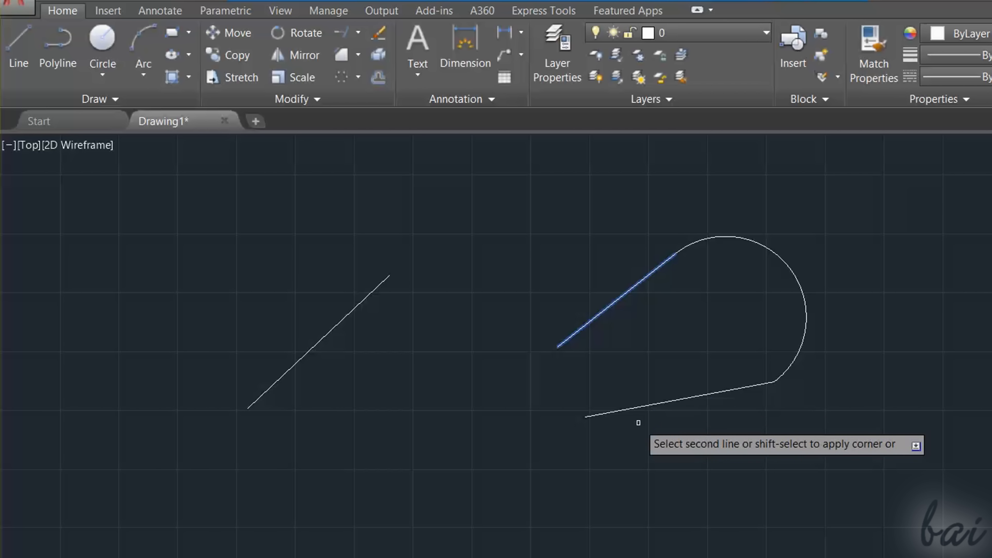
{"action": "left_click", "coordinate": [637, 408]}
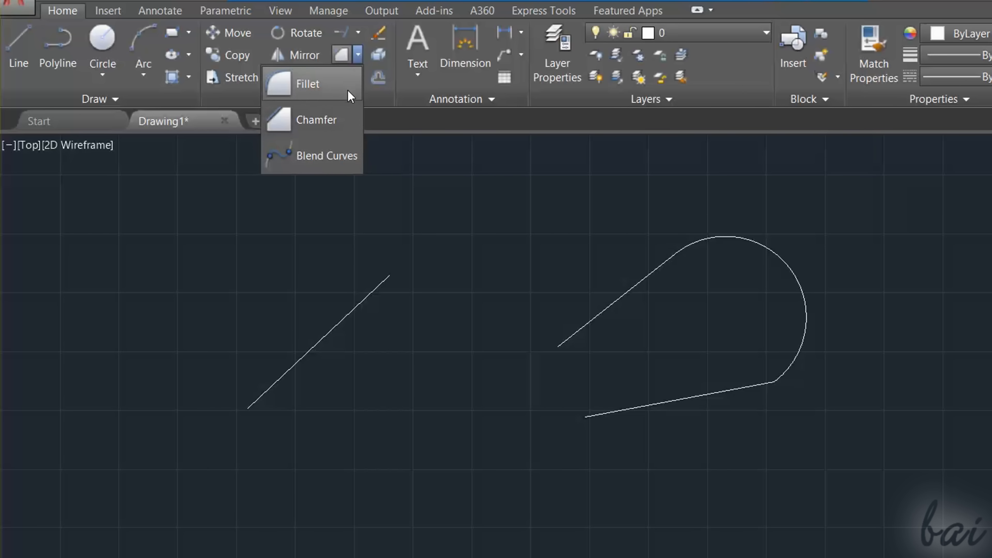
Fillet the open corner between the exploded polyline's upper and lower straight lines, setting a new small fillet radius
{"action": "left_click", "coordinate": [348, 90]}
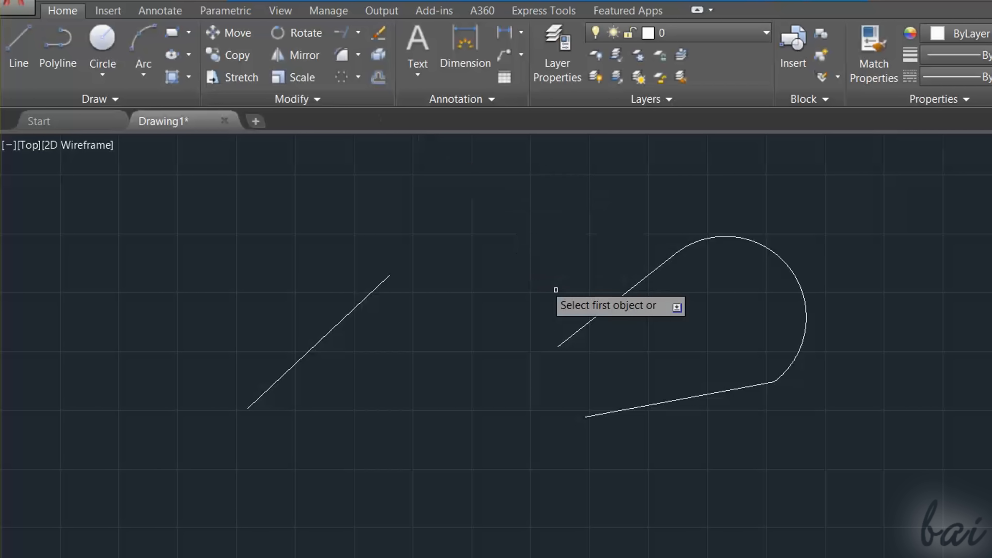
{"action": "left_click", "coordinate": [590, 321]}
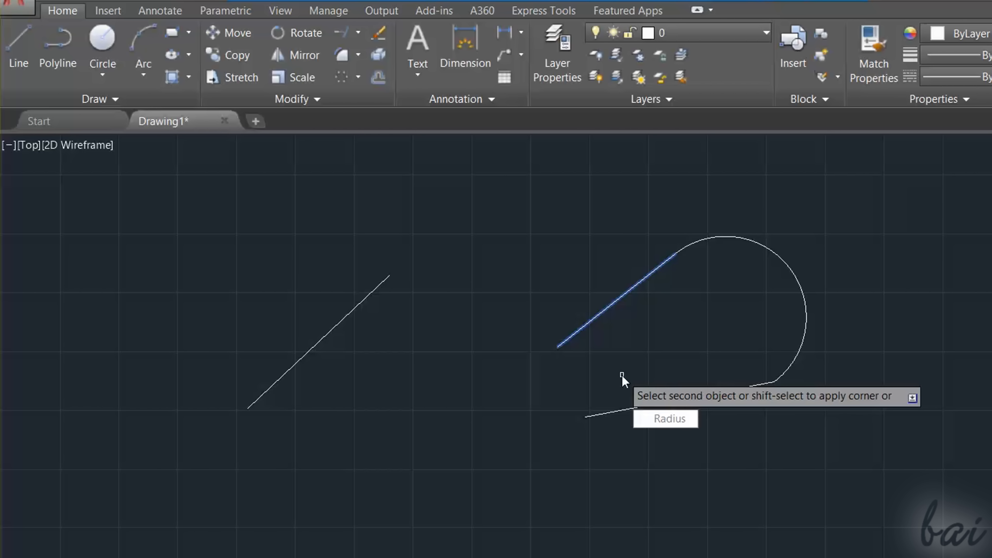
{"action": "type", "text": "r"}
{"action": "key", "text": "Return"}
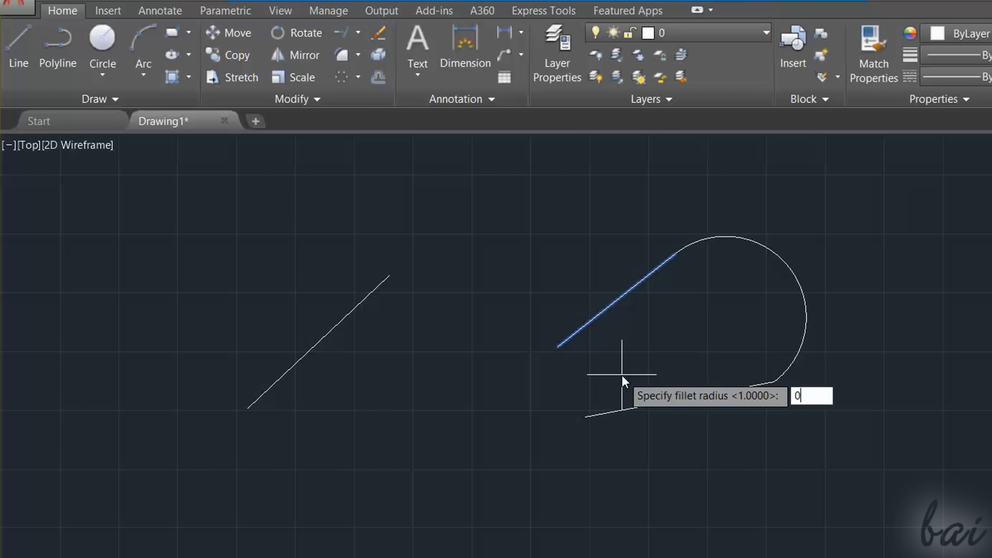
{"action": "key", "text": "Return"}
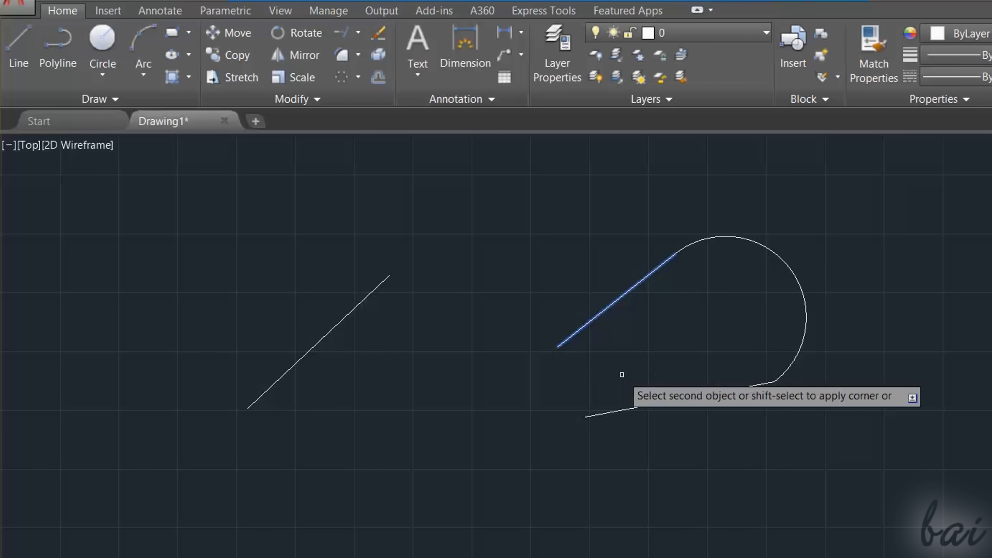
{"action": "left_click", "coordinate": [627, 408]}
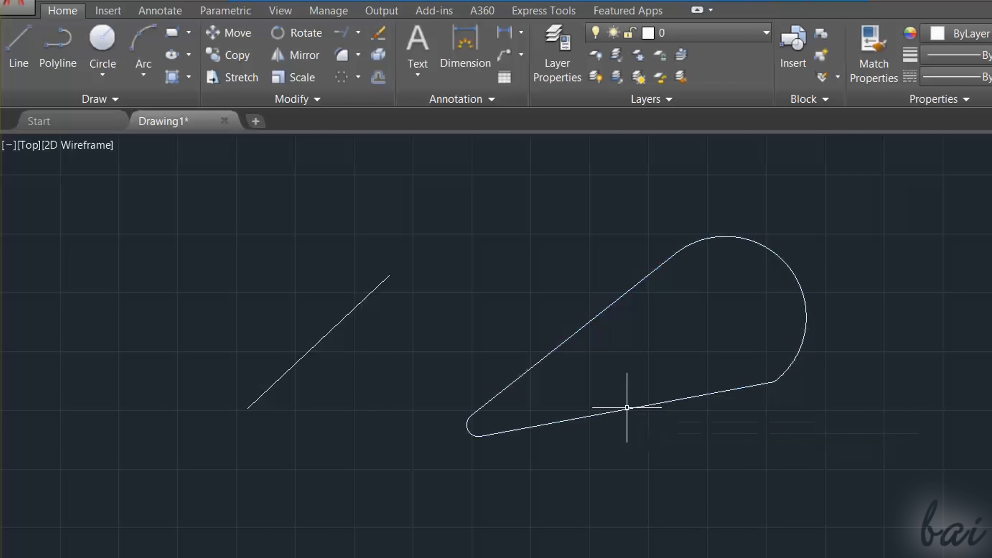
{"action": "left_click", "coordinate": [527, 373]}
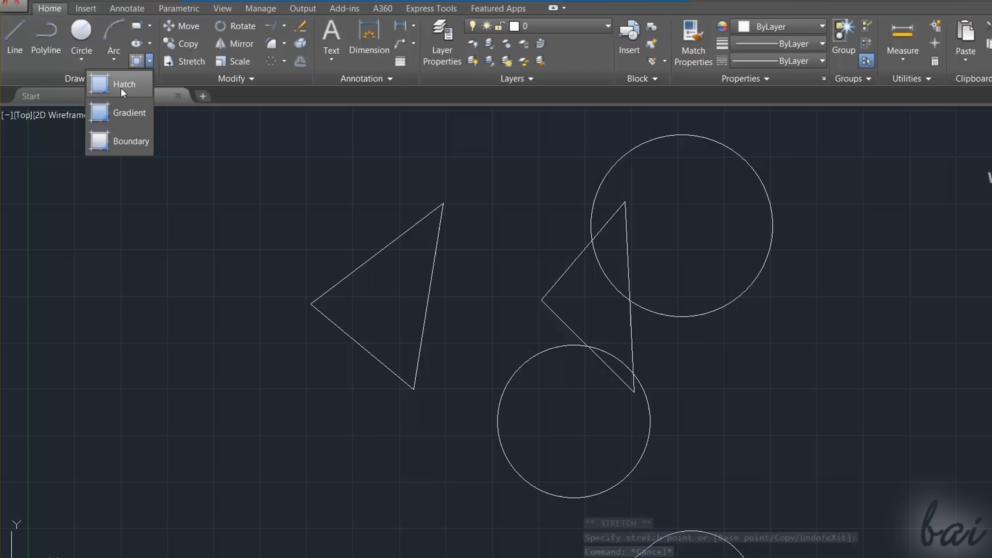
Hatch the areas inside the right-hand triangle with the ANSI31 pattern, undoing the most recent area picks along the way
{"action": "left_click", "coordinate": [121, 86]}
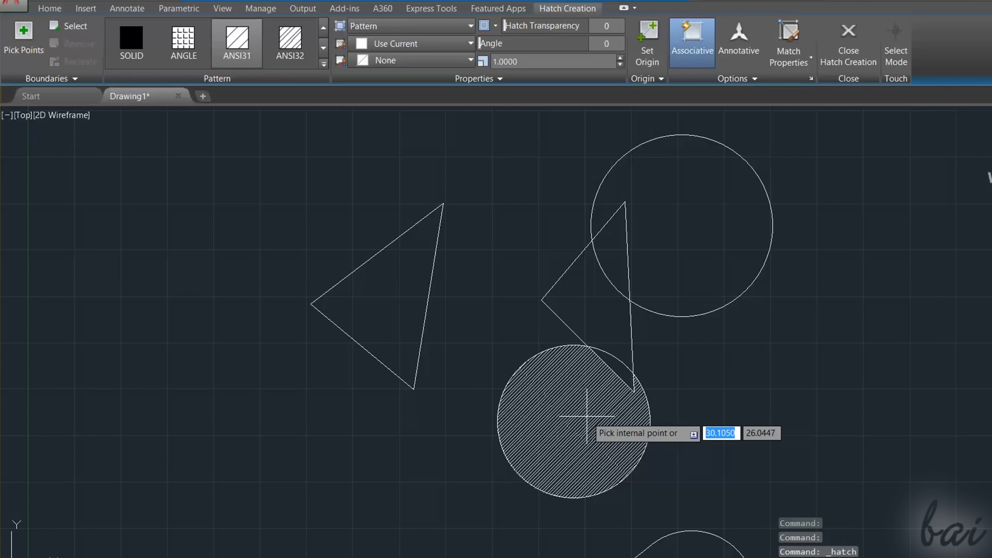
{"action": "left_click", "coordinate": [599, 304]}
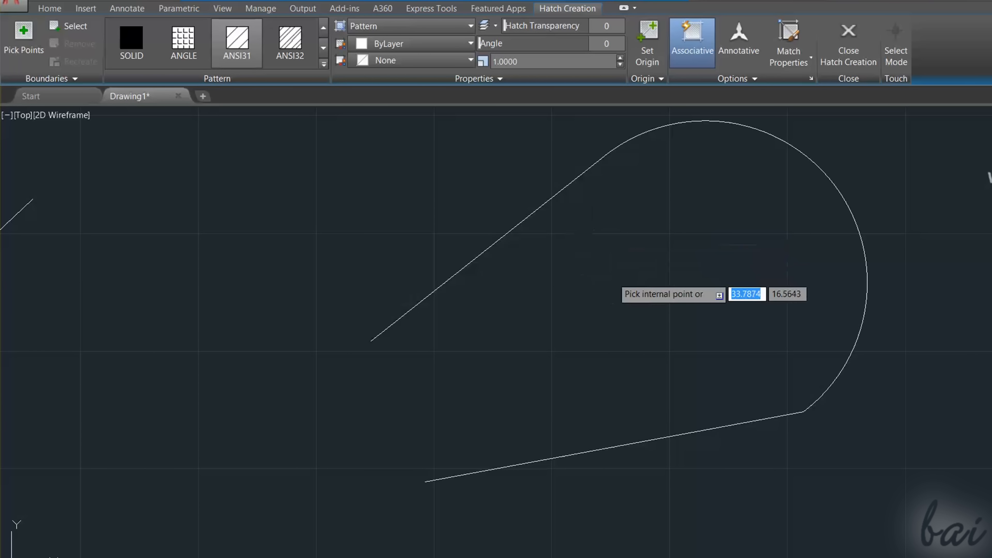
{"action": "left_click", "coordinate": [613, 280]}
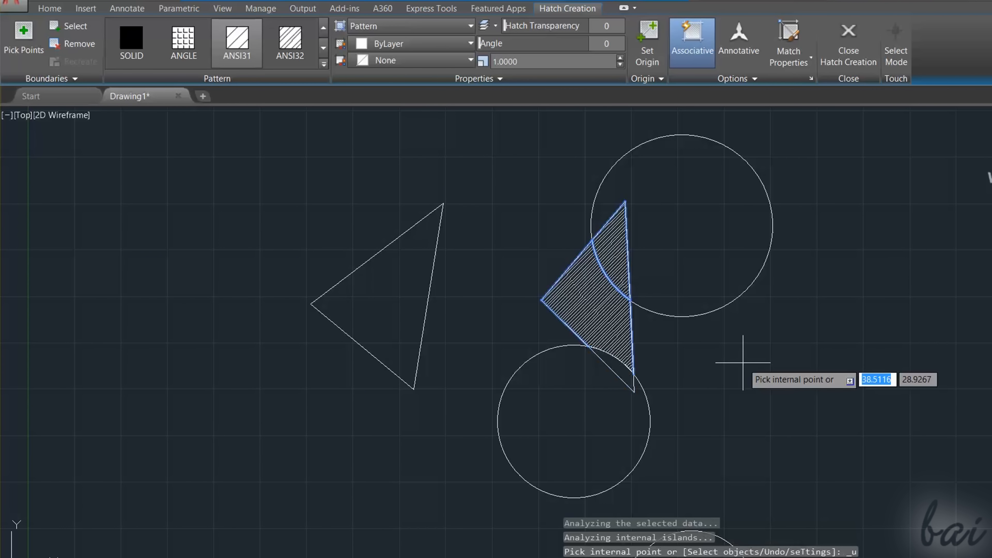
{"action": "key", "text": "ctrl+z"}
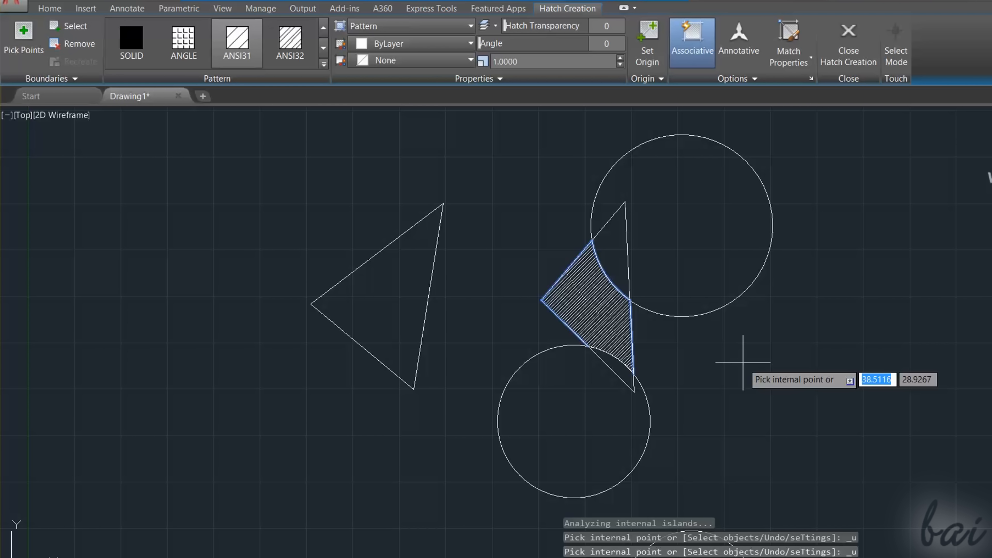
{"action": "key", "text": "ctrl+z"}
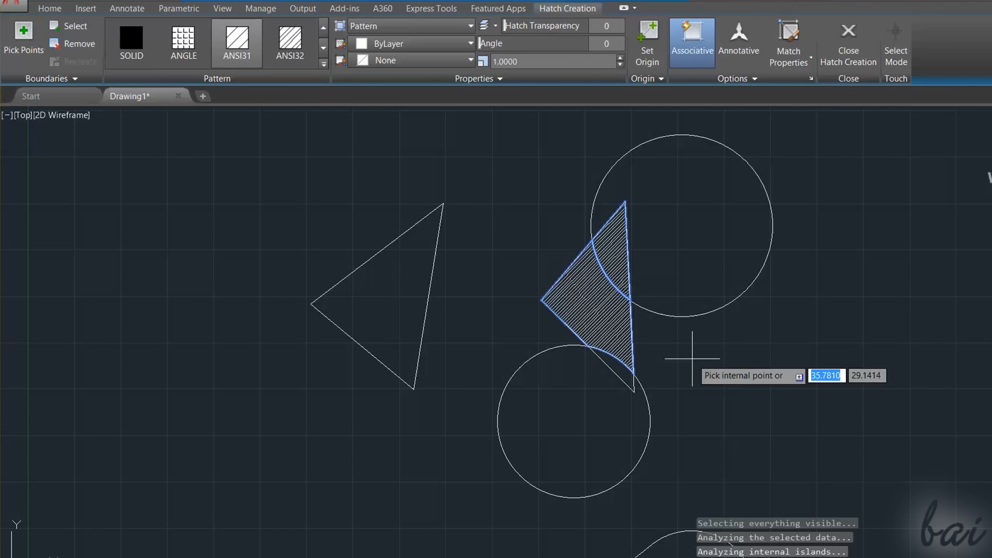
{"action": "key", "text": "Return"}
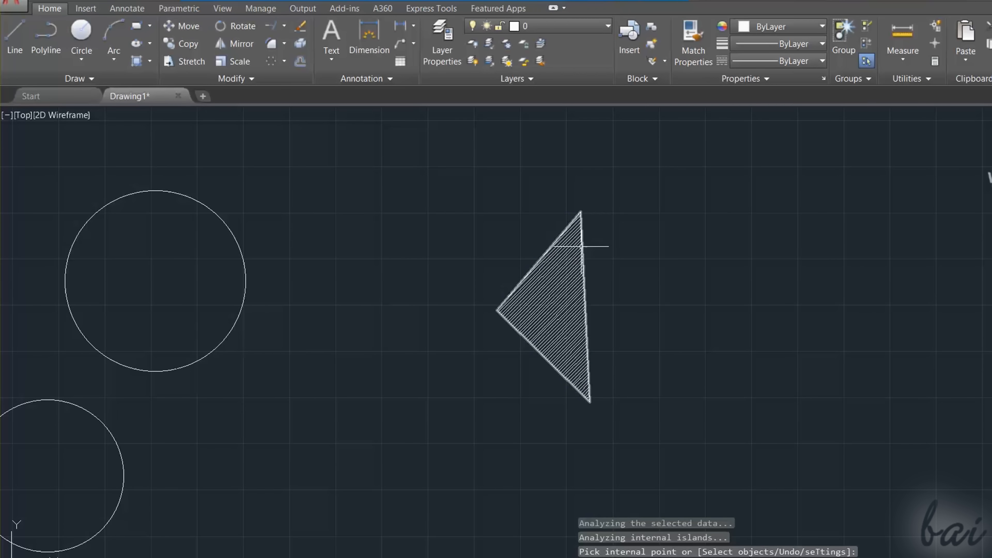
Stretch the hatched triangle's top vertex up and to the right by its grip, and move it back to slightly above its original place
{"action": "left_click", "coordinate": [583, 246]}
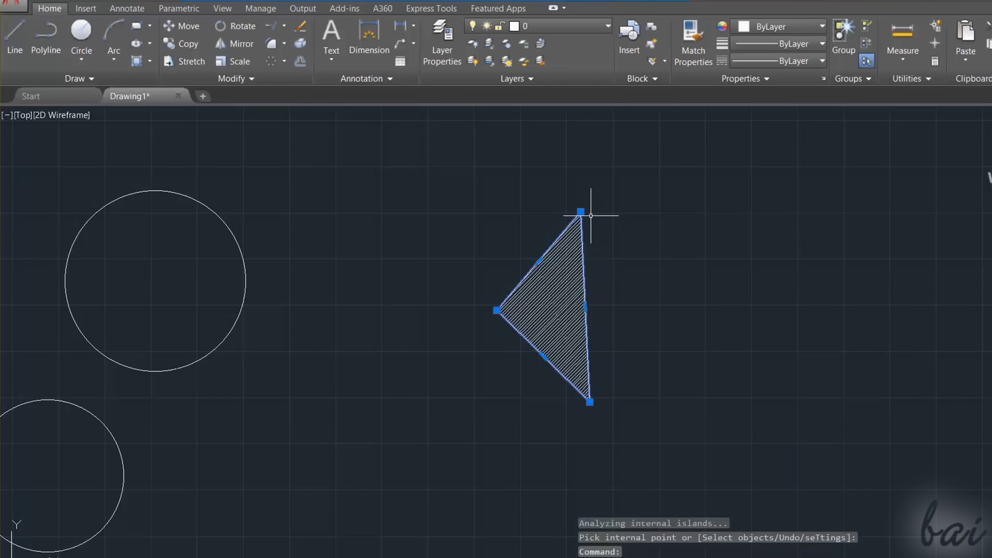
{"action": "left_click", "coordinate": [580, 212]}
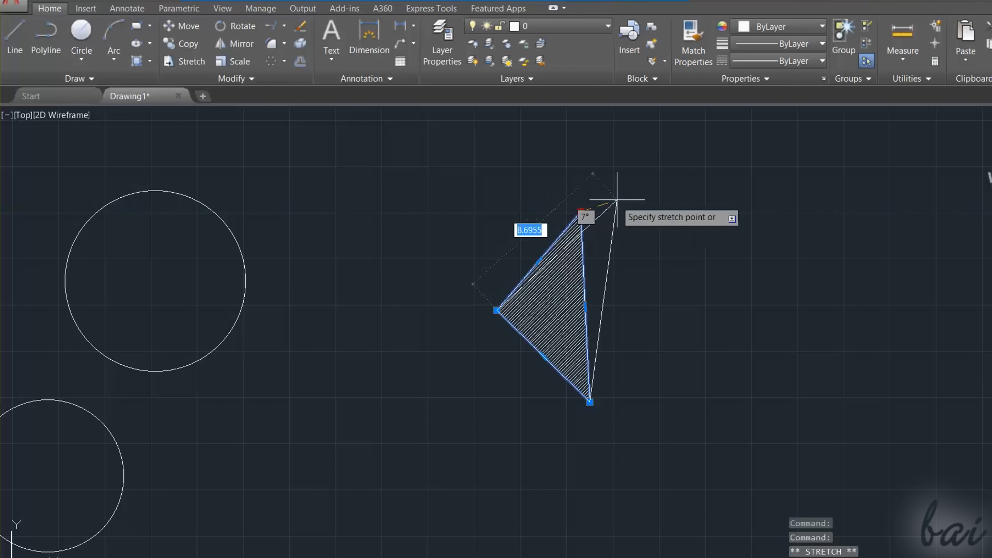
{"action": "left_click", "coordinate": [639, 182]}
{"action": "left_click", "coordinate": [639, 183]}
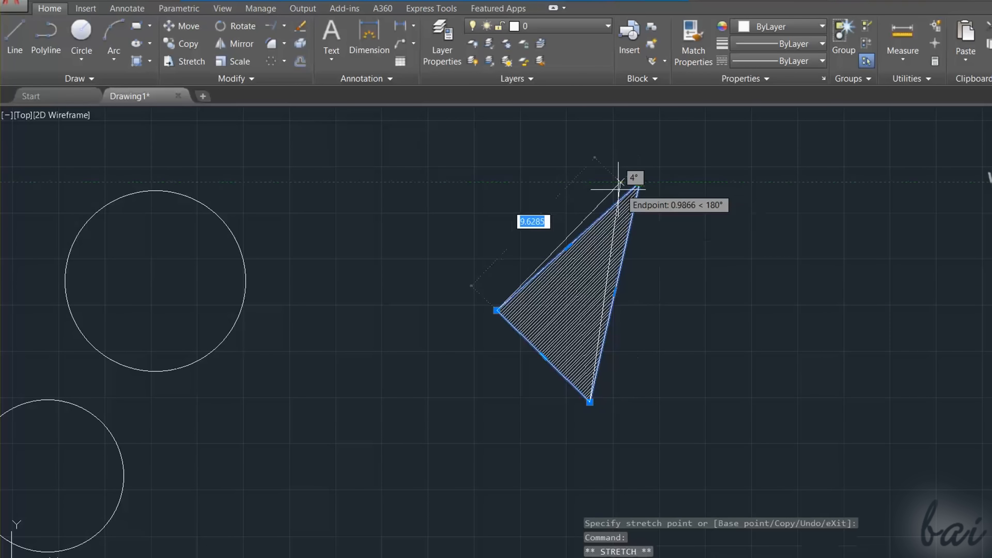
{"action": "left_click", "coordinate": [580, 199]}
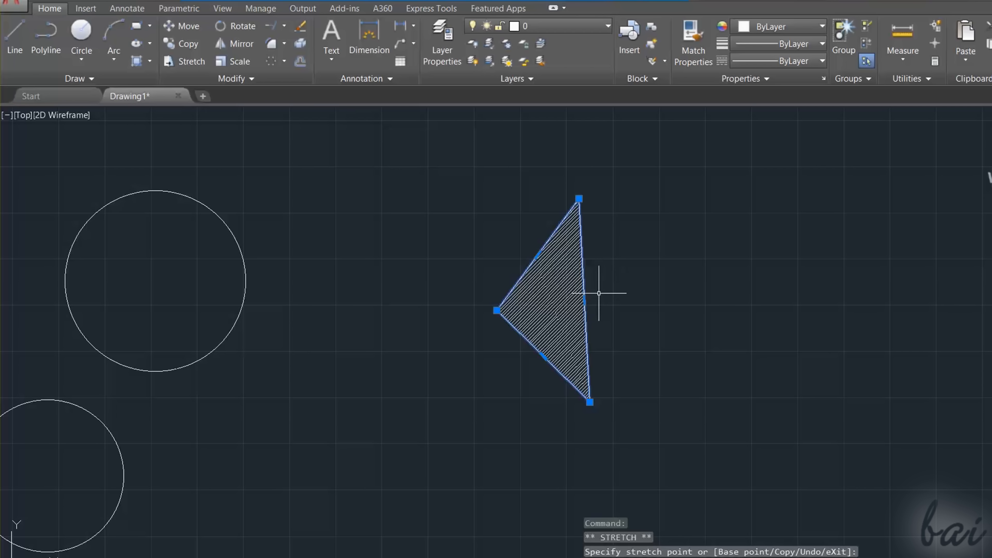
Convert the hatched triangle's right side to an arc bulging outwards and undo the conversion
{"action": "mouse_move", "coordinate": [584, 300]}
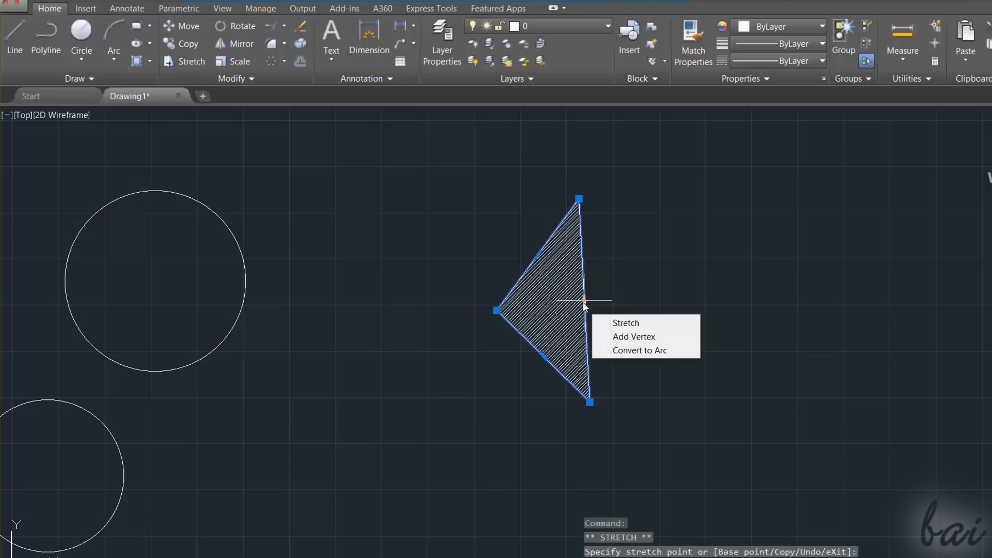
{"action": "left_click", "coordinate": [638, 350]}
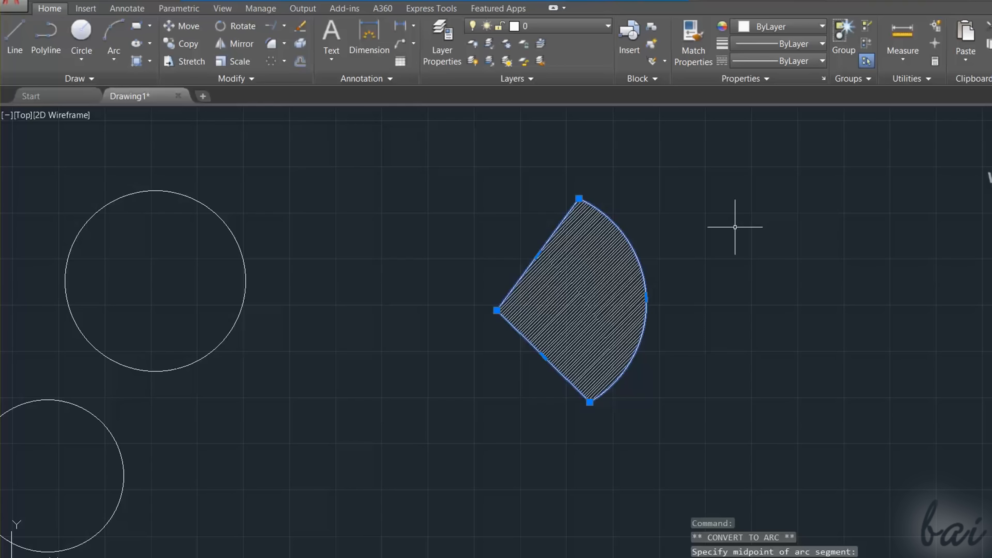
{"action": "key", "text": "ctrl+z"}
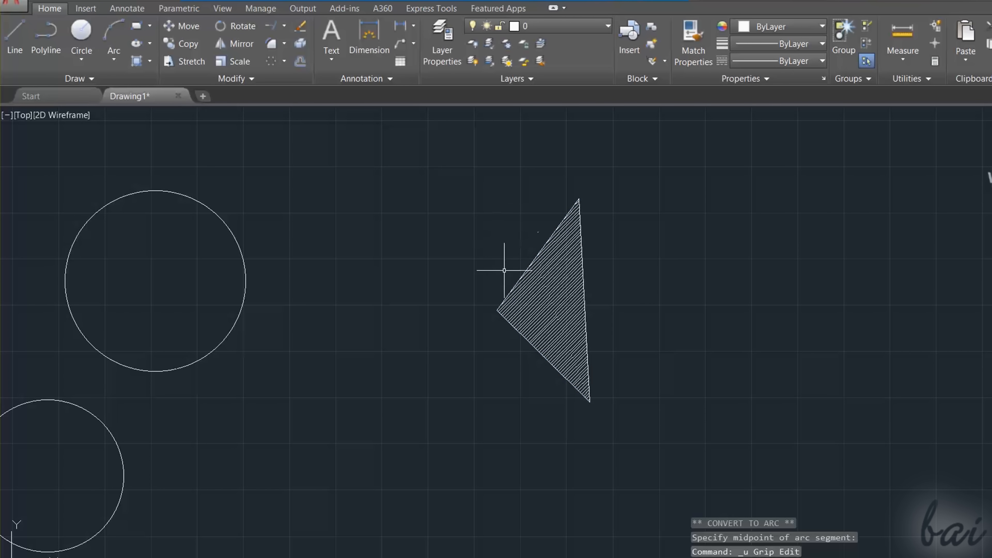
Move the hatch up and to the right off its triangle by its centre grip, and stretch the hatch's top vertex further right
{"action": "left_click", "coordinate": [544, 285]}
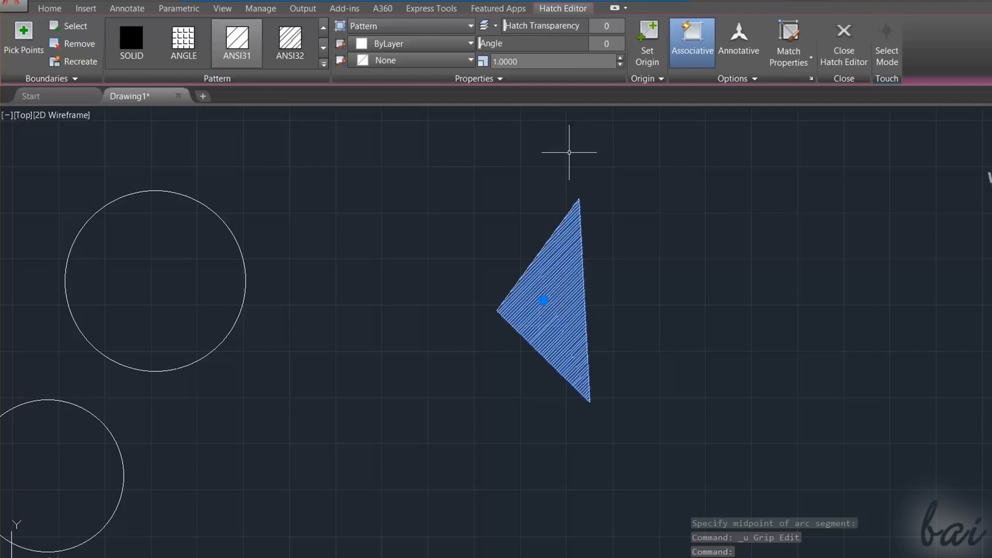
{"action": "mouse_move", "coordinate": [543, 301]}
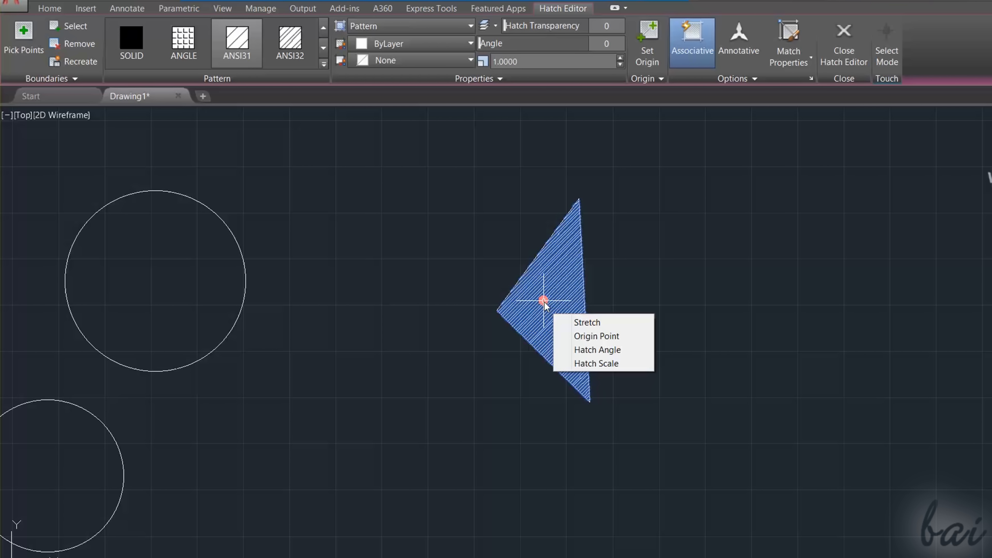
{"action": "left_click", "coordinate": [543, 301]}
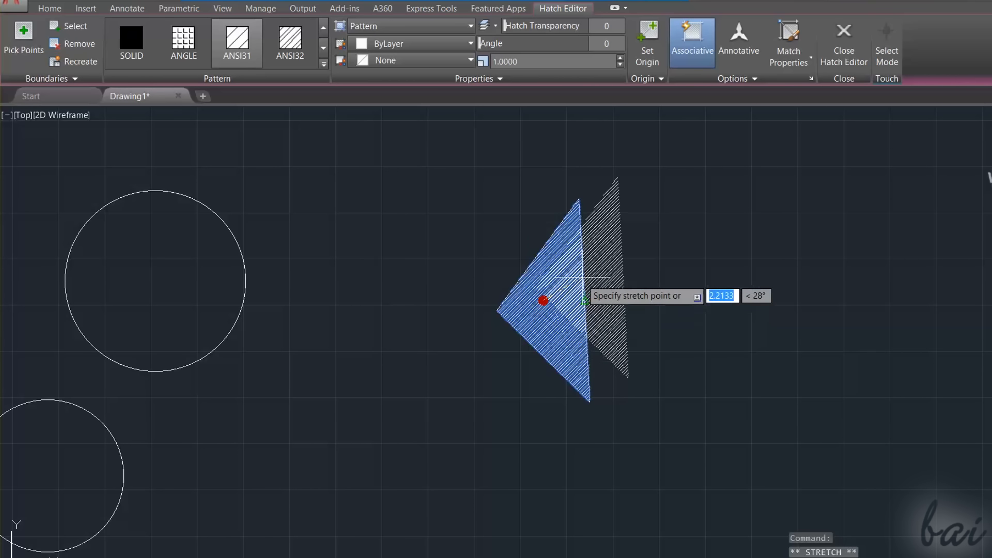
{"action": "left_click", "coordinate": [650, 260]}
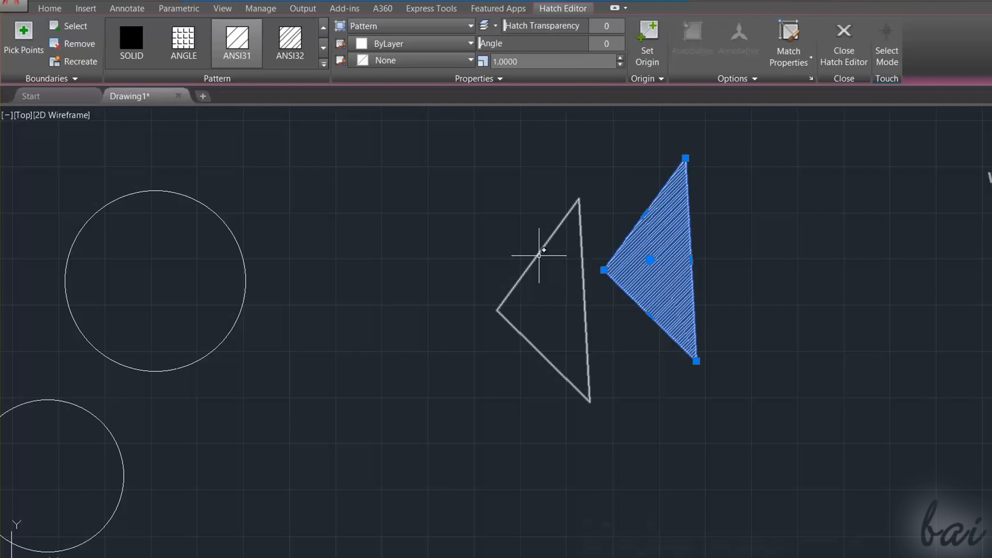
{"action": "left_click", "coordinate": [686, 158]}
{"action": "left_click", "coordinate": [747, 172]}
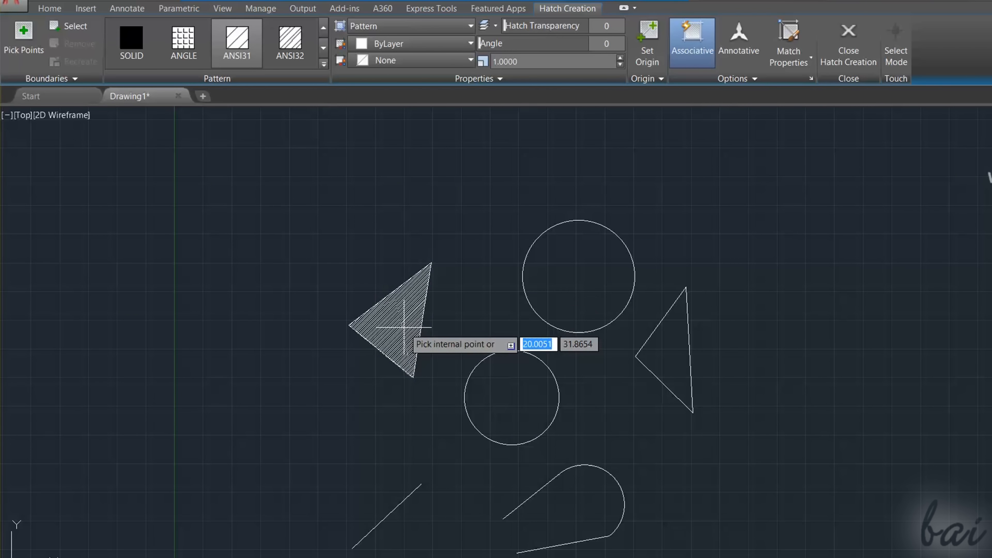
Hatch both triangles and both circles together with the ANSI31 pattern as one hatch object
{"action": "left_click", "coordinate": [404, 328]}
{"action": "left_click", "coordinate": [594, 281]}
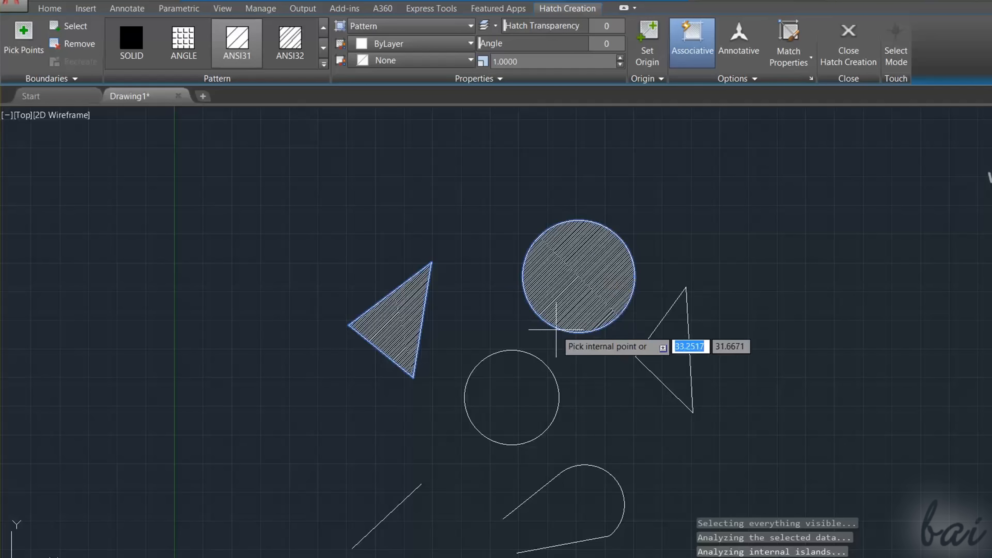
{"action": "left_click", "coordinate": [513, 413]}
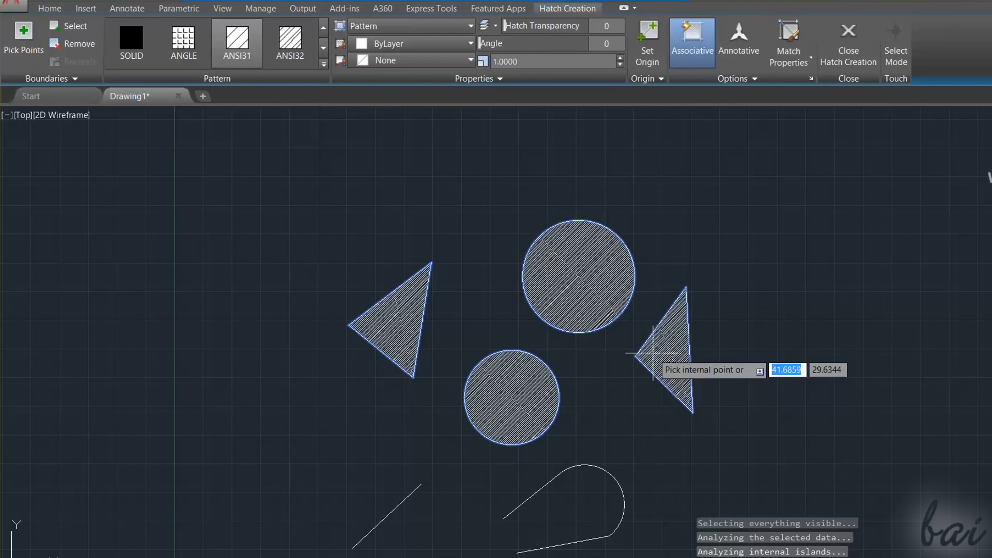
{"action": "left_click", "coordinate": [653, 353]}
{"action": "key", "text": "Return"}
Move the combined hatch up and to the right by its centre grip, and pick the upper circle's separate hatch by its own grip
{"action": "left_click", "coordinate": [569, 271]}
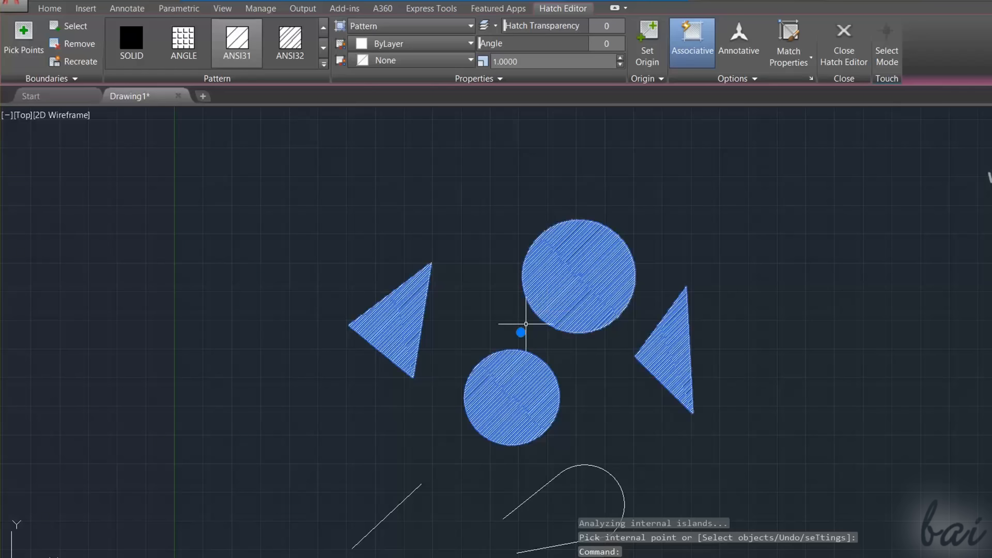
{"action": "left_click", "coordinate": [521, 332]}
{"action": "left_click", "coordinate": [782, 252]}
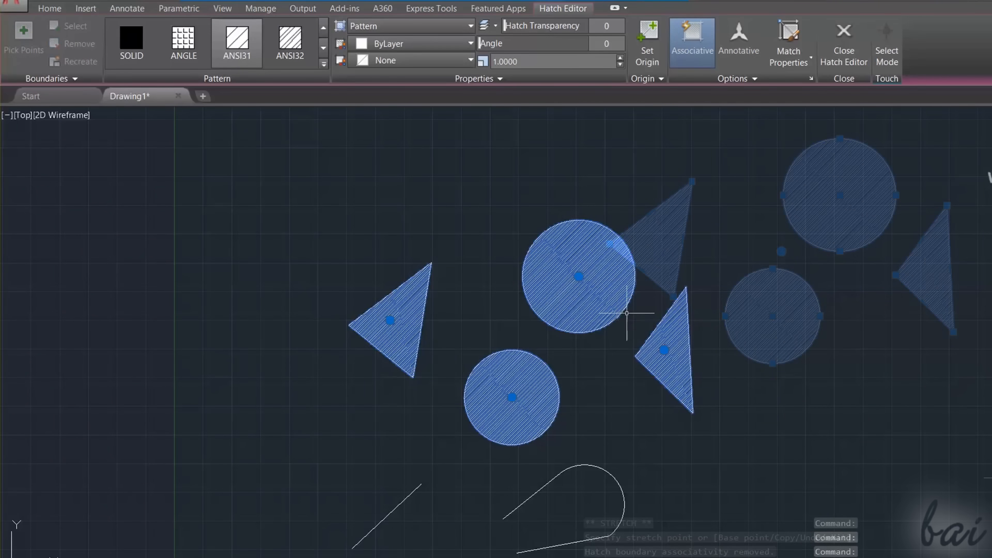
{"action": "key", "text": "Escape"}
{"action": "left_click", "coordinate": [578, 277]}
{"action": "left_click", "coordinate": [578, 276]}
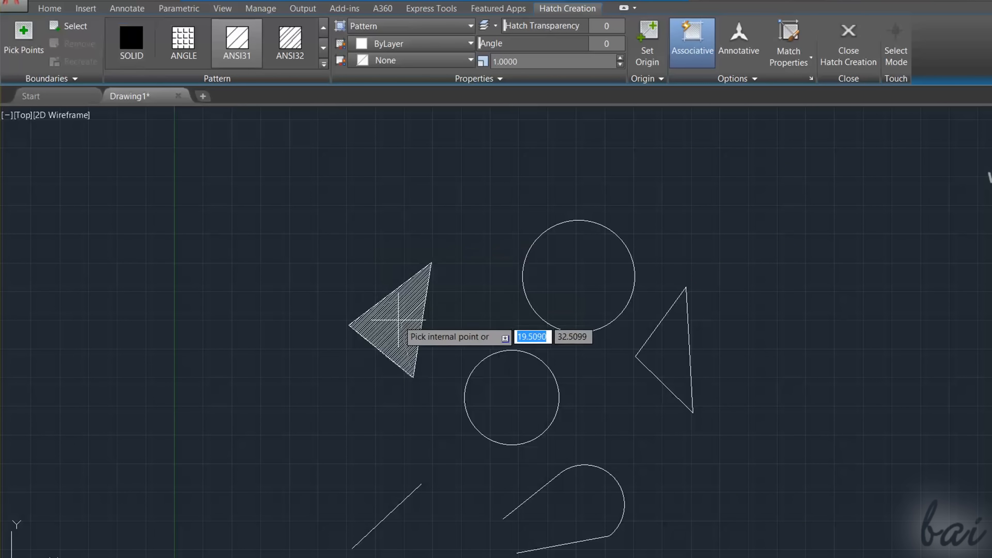
Hatch the left-hand triangle and the upper circle with the ANSI31 pattern in two separate Hatch commands
{"action": "left_click", "coordinate": [383, 313]}
{"action": "key", "text": "Return"}
{"action": "key", "text": "Return"}
{"action": "left_click", "coordinate": [574, 261]}
{"action": "key", "text": "Return"}
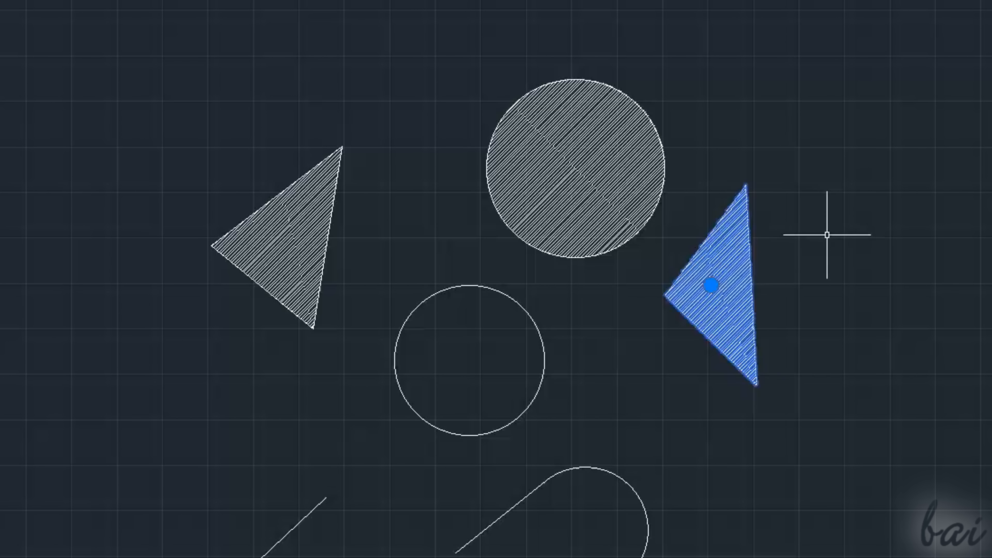
Delete the hatches of the right-hand triangle and the upper circle
{"action": "key", "text": "Delete"}
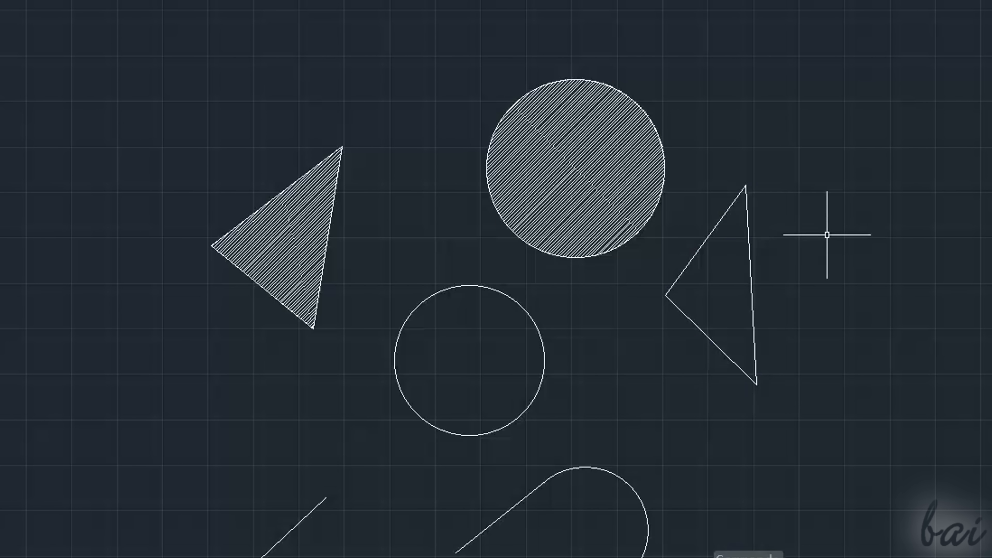
{"action": "left_click", "coordinate": [583, 144]}
{"action": "key", "text": "Delete"}
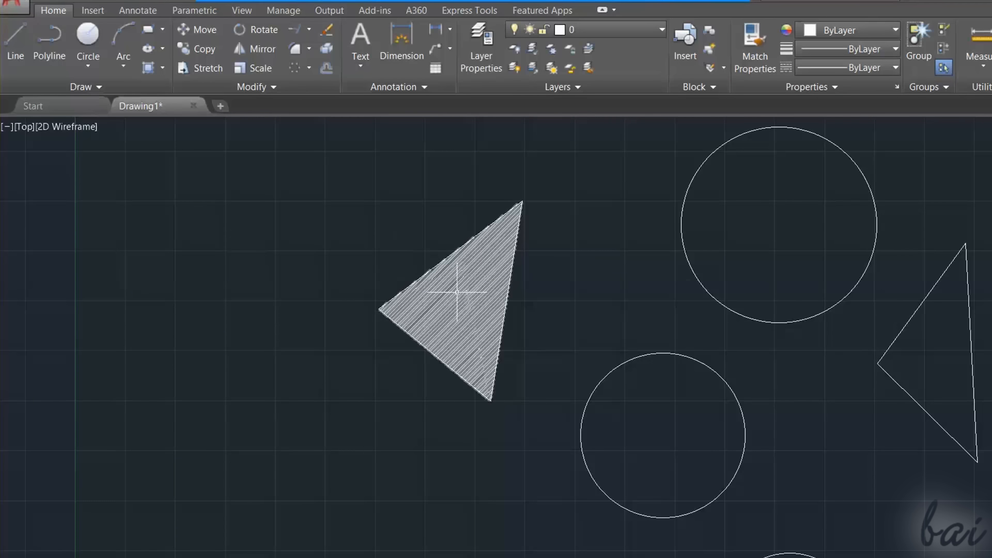
Change the left-hand triangle's hatch to a Solid fill with the yellow colour 244,238,81
{"action": "left_click", "coordinate": [454, 295]}
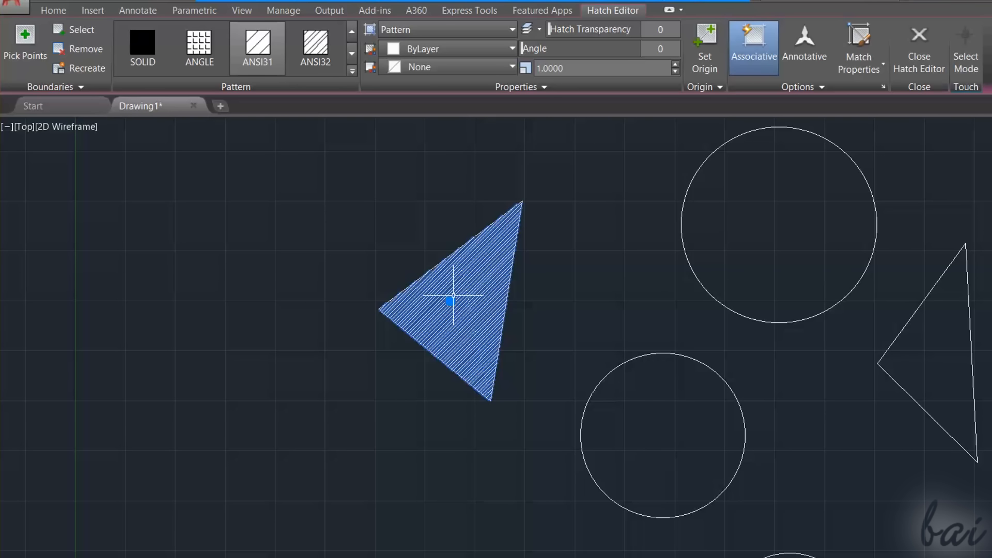
{"action": "scroll", "coordinate": [479, 178], "scroll_direction": "up", "scroll_amount": 2}
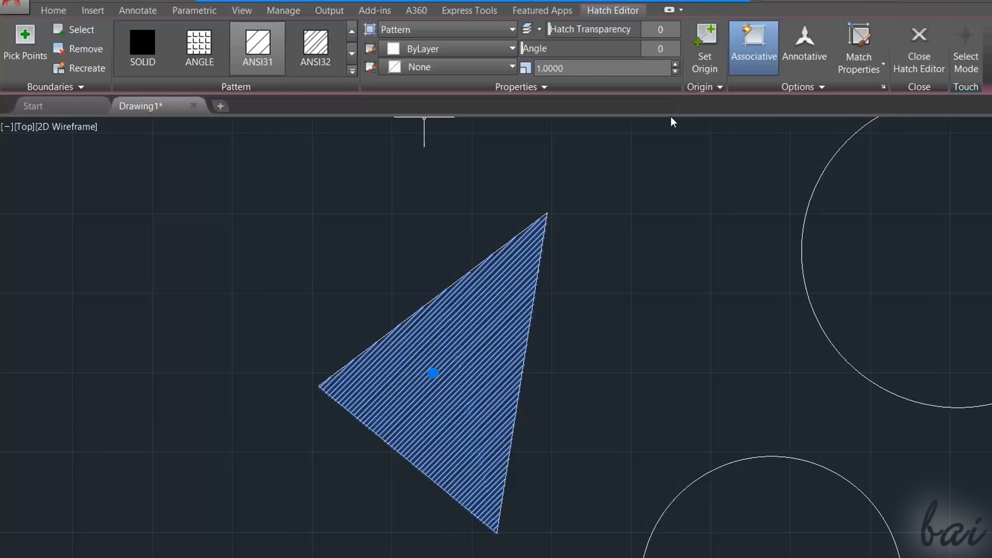
{"action": "left_click", "coordinate": [483, 29]}
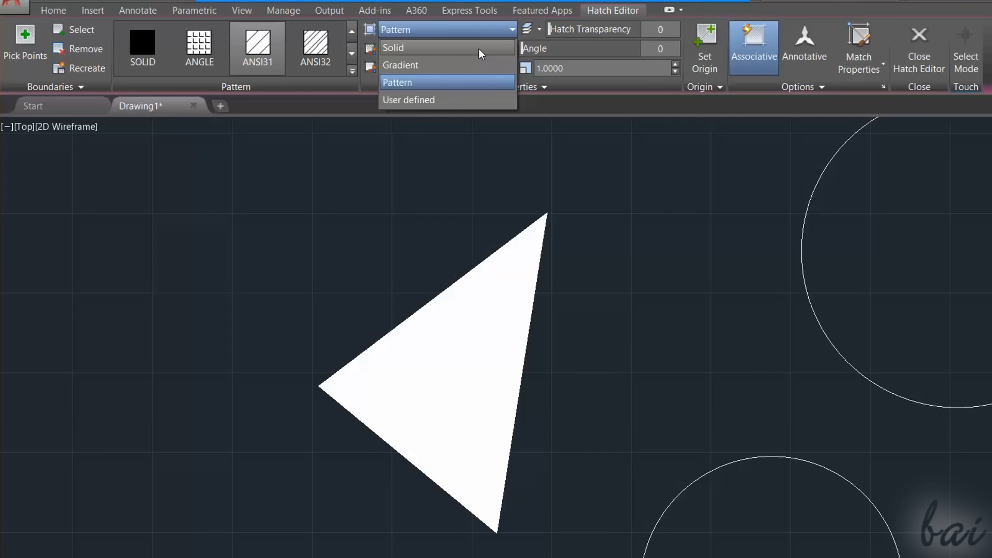
{"action": "left_click", "coordinate": [478, 47]}
{"action": "left_click", "coordinate": [483, 49]}
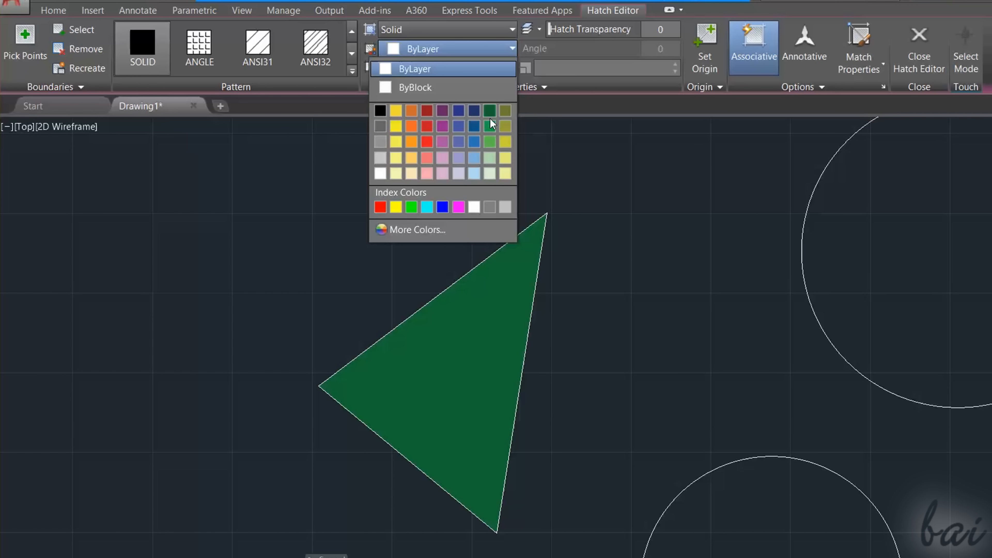
{"action": "left_click", "coordinate": [396, 143]}
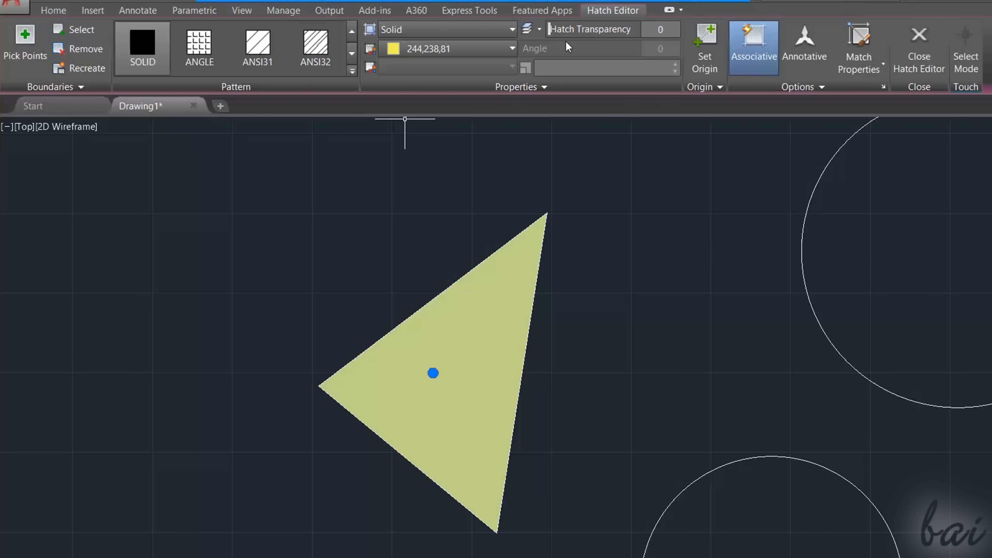
{"action": "mouse_move", "coordinate": [550, 28]}
{"action": "left_mouse_down"}
{"action": "mouse_move", "coordinate": [640, 29]}
{"action": "mouse_move", "coordinate": [549, 29]}
{"action": "left_mouse_up"}
Change the triangle's fill to a GR_LINEAR gradient from Blue to Magenta, and try out its transparency
{"action": "left_click", "coordinate": [468, 30]}
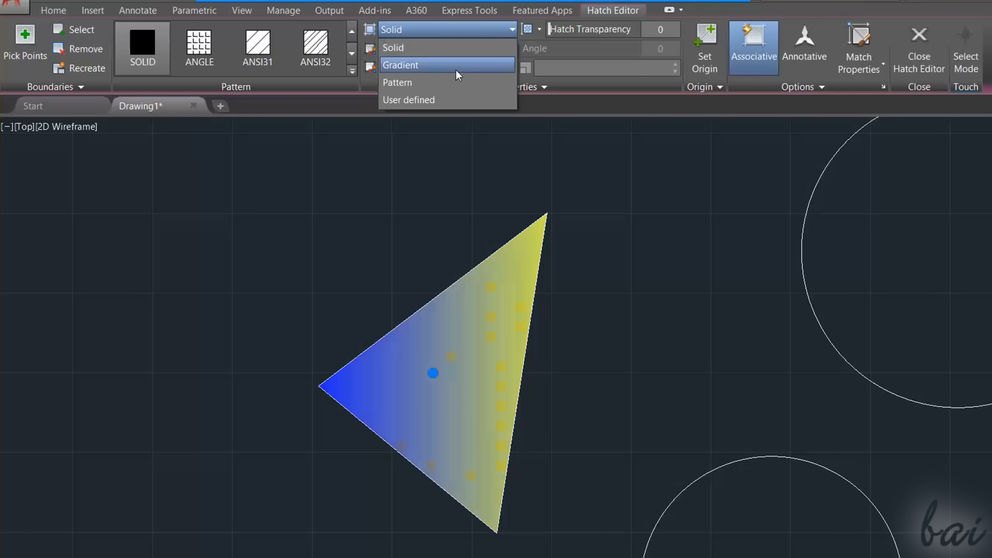
{"action": "left_click", "coordinate": [458, 73]}
{"action": "left_click", "coordinate": [483, 50]}
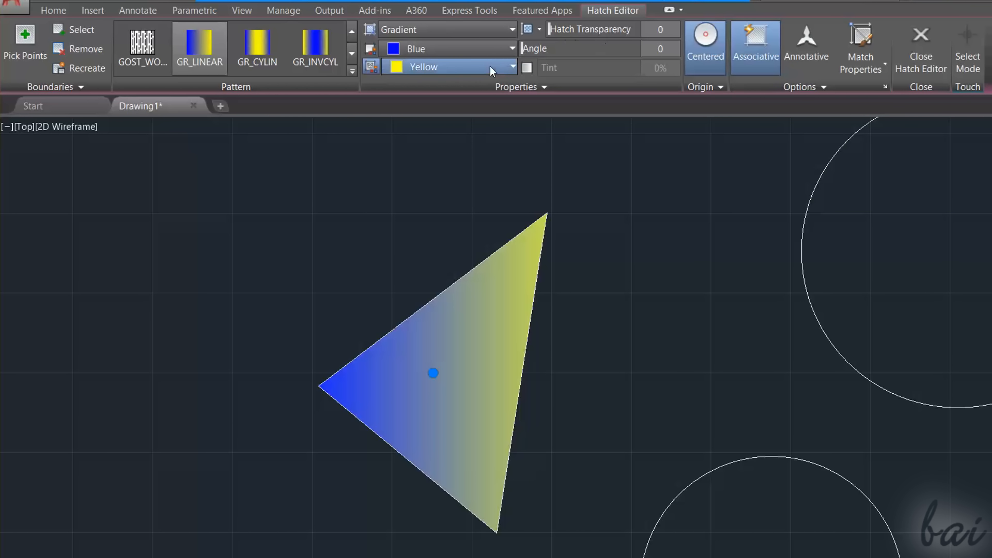
{"action": "left_click", "coordinate": [468, 67]}
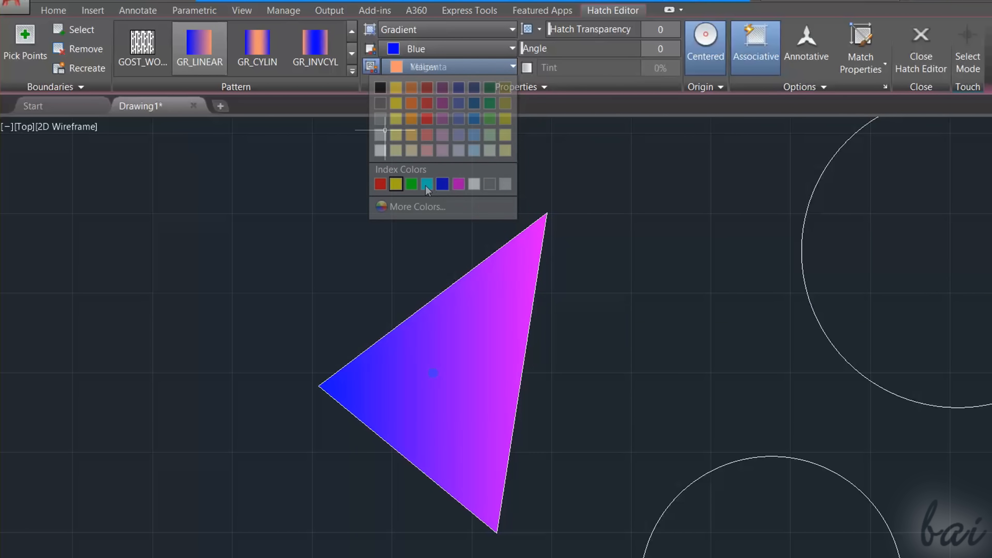
{"action": "left_click", "coordinate": [459, 184]}
{"action": "left_click", "coordinate": [257, 45]}
{"action": "left_click", "coordinate": [352, 54]}
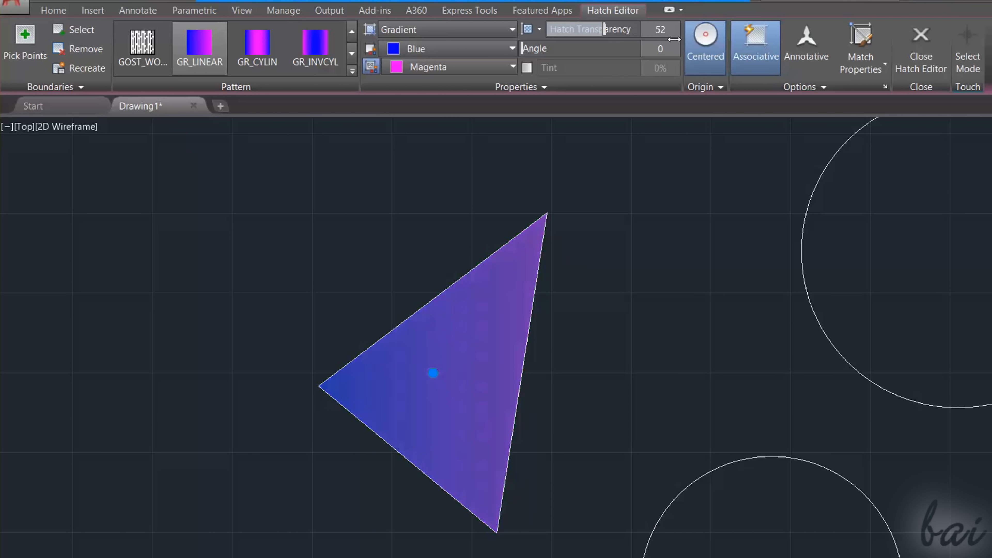
{"action": "mouse_move", "coordinate": [597, 30]}
{"action": "left_mouse_down"}
{"action": "mouse_move", "coordinate": [548, 43]}
{"action": "mouse_move", "coordinate": [657, 55]}
{"action": "mouse_move", "coordinate": [577, 49]}
{"action": "left_mouse_up"}
Turn the triangle's fill back into an ANSI31 pattern with hatch colour 229,232,120 and a Blue background
{"action": "left_click", "coordinate": [469, 29]}
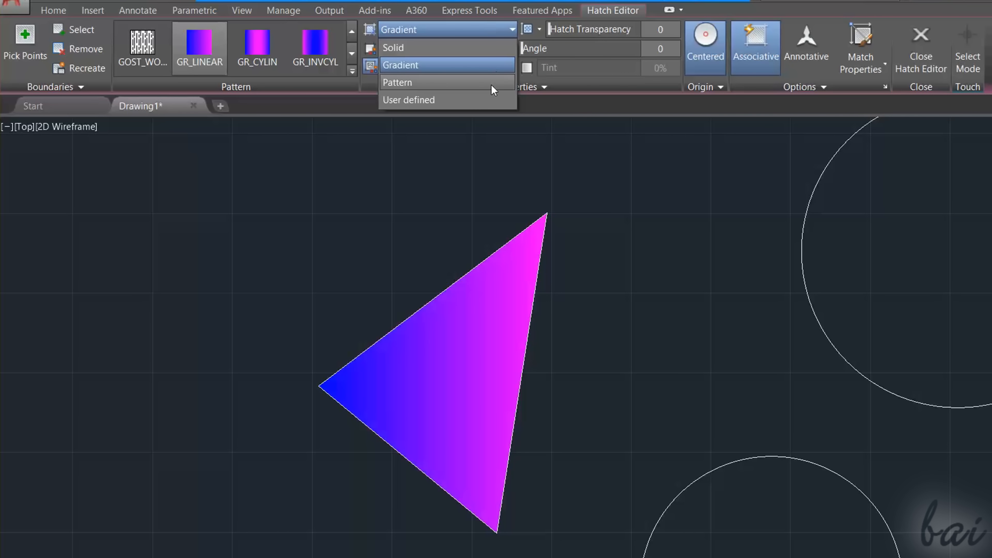
{"action": "left_click", "coordinate": [493, 87]}
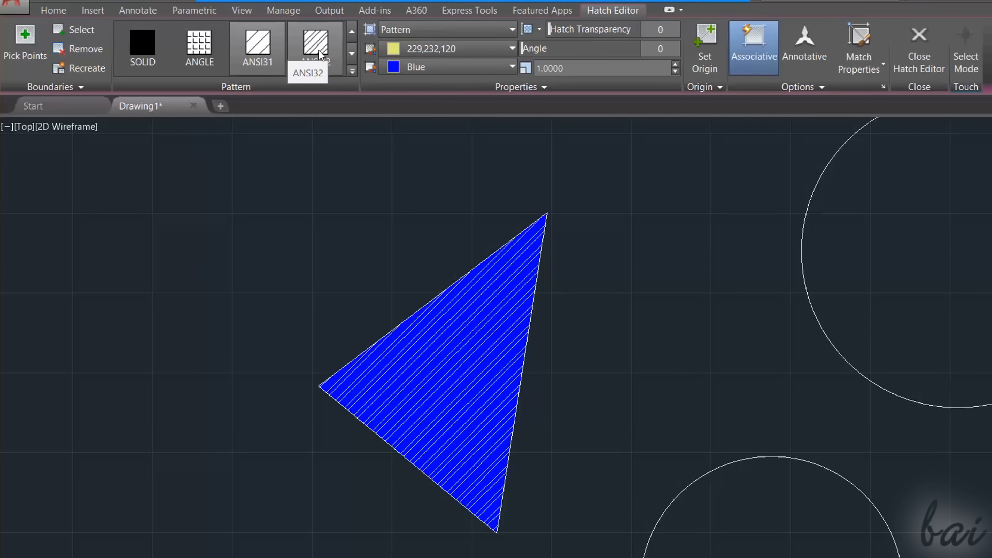
{"action": "left_click", "coordinate": [352, 53]}
{"action": "left_click", "coordinate": [316, 45]}
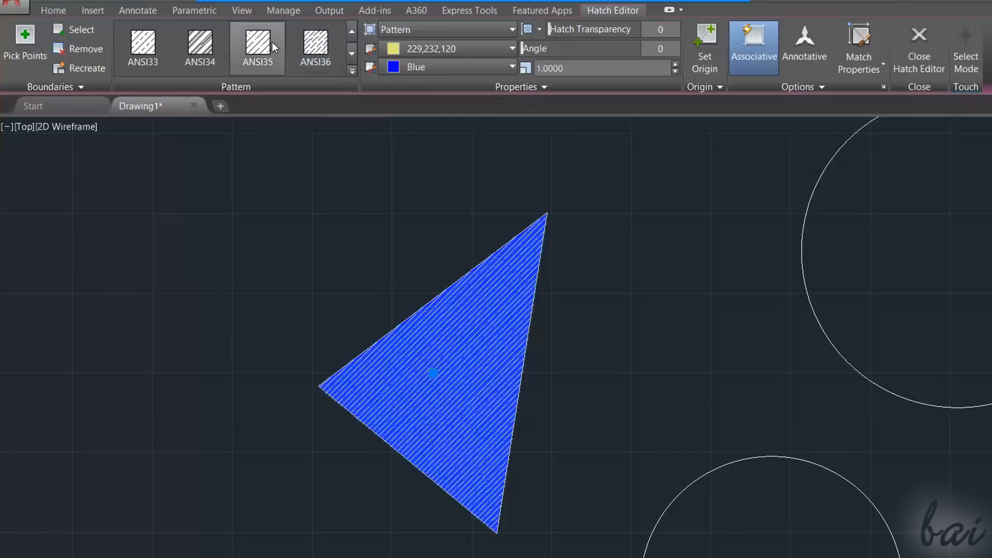
{"action": "left_click", "coordinate": [459, 49]}
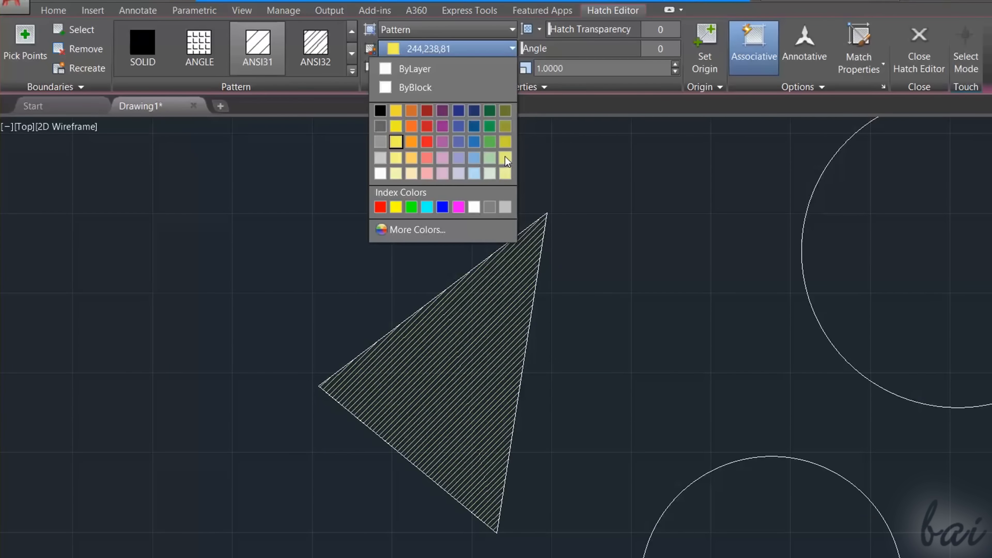
{"action": "left_click", "coordinate": [505, 158]}
{"action": "left_click", "coordinate": [468, 67]}
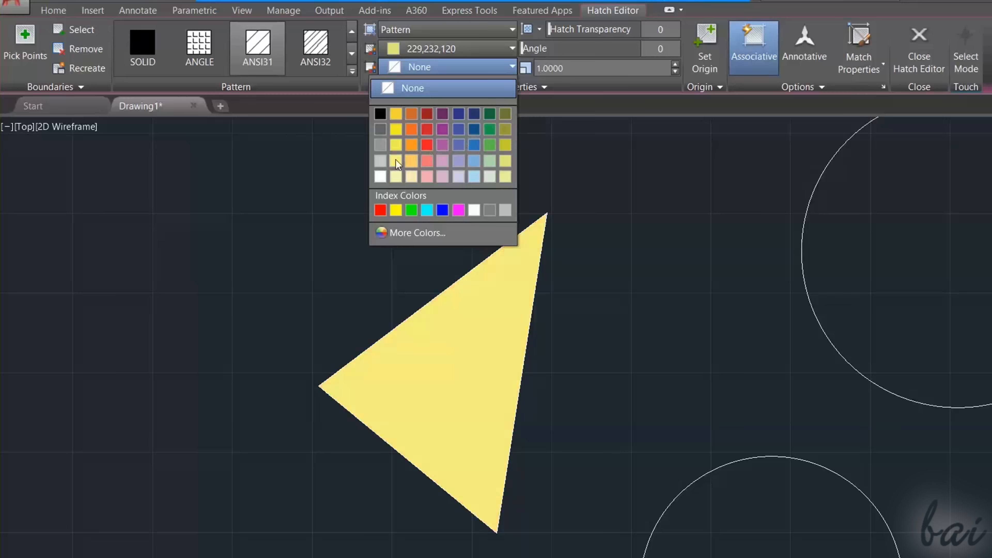
{"action": "left_click", "coordinate": [442, 210]}
Try out transparency and angle values on the triangle's pattern hatch, returning both to 0
{"action": "left_click_drag", "start_coordinate": [549, 30], "coordinate": [659, 42]}
{"action": "mouse_move", "coordinate": [725, 50]}
{"action": "left_mouse_down"}
{"action": "mouse_move", "coordinate": [579, 30]}
{"action": "mouse_move", "coordinate": [589, 41]}
{"action": "mouse_move", "coordinate": [629, 41]}
{"action": "mouse_move", "coordinate": [522, 43]}
{"action": "left_mouse_up"}
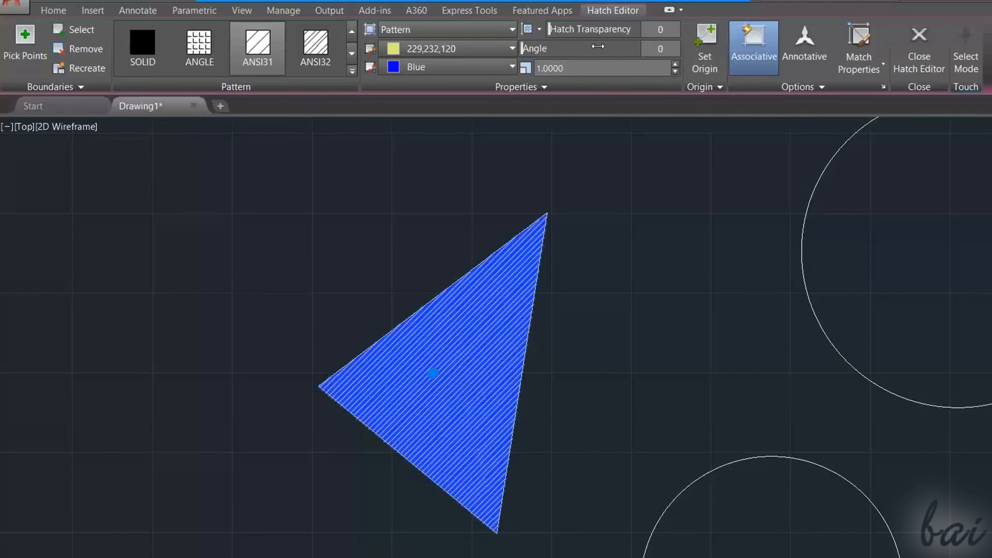
Try larger and smaller pattern scales on the triangle's hatch, and return the scale to 1.0000
{"action": "left_click", "coordinate": [675, 64]}
{"action": "left_click", "coordinate": [675, 65]}
{"action": "left_click", "coordinate": [675, 64]}
{"action": "left_click", "coordinate": [675, 64]}
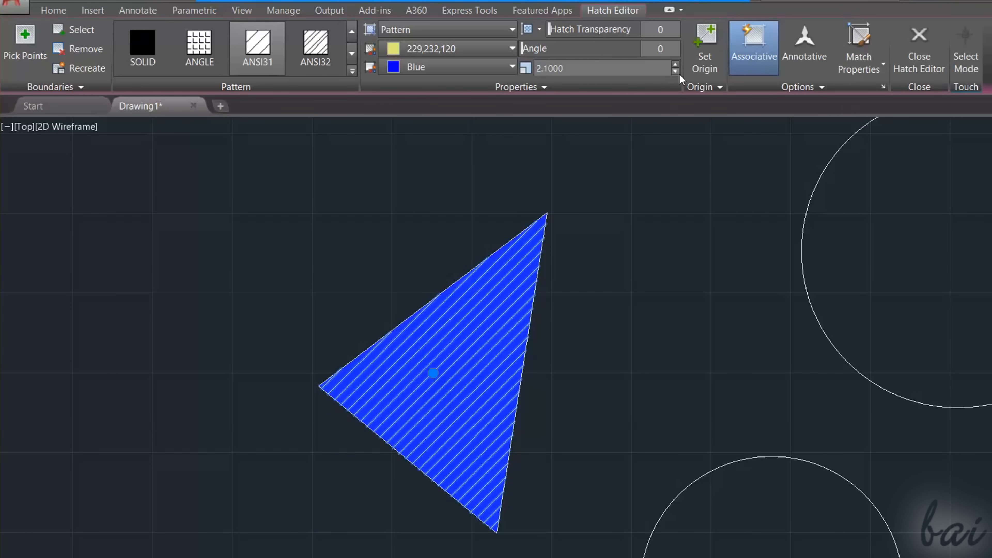
{"action": "left_click", "coordinate": [678, 72]}
{"action": "left_click", "coordinate": [678, 72]}
{"action": "left_click", "coordinate": [677, 72]}
{"action": "left_click", "coordinate": [678, 72]}
{"action": "left_click", "coordinate": [675, 64]}
{"action": "left_click", "coordinate": [675, 65]}
{"action": "left_click", "coordinate": [674, 64]}
{"action": "left_click", "coordinate": [675, 66]}
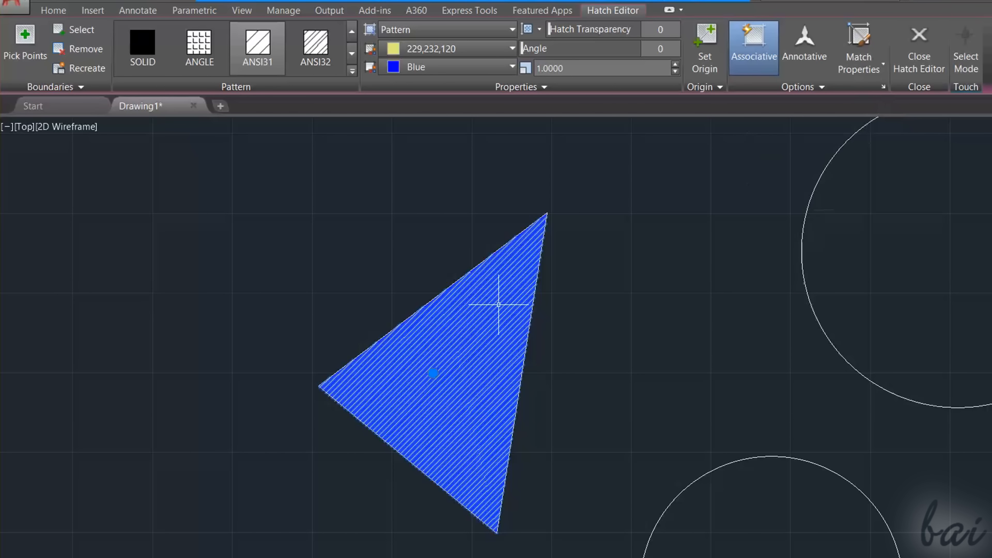
Recreate the boundary of the triangle's hatch as a polyline and associate the hatch with it
{"action": "left_click", "coordinate": [883, 87]}
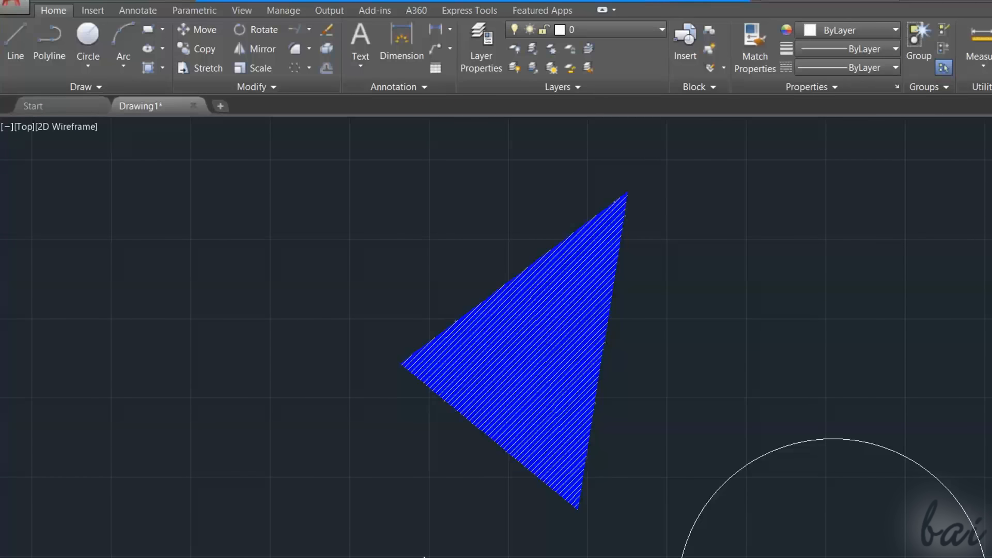
{"action": "left_click", "coordinate": [516, 346]}
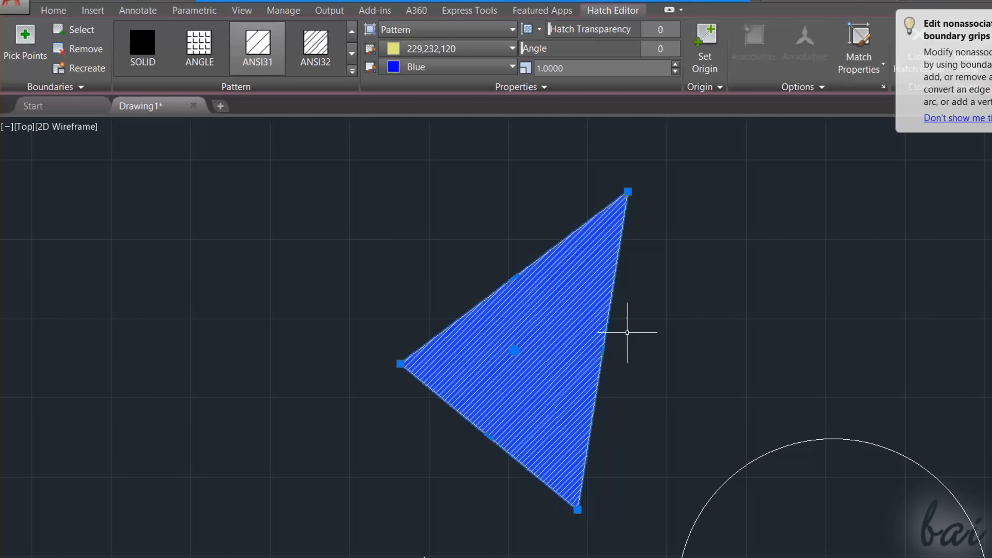
{"action": "left_click", "coordinate": [96, 71]}
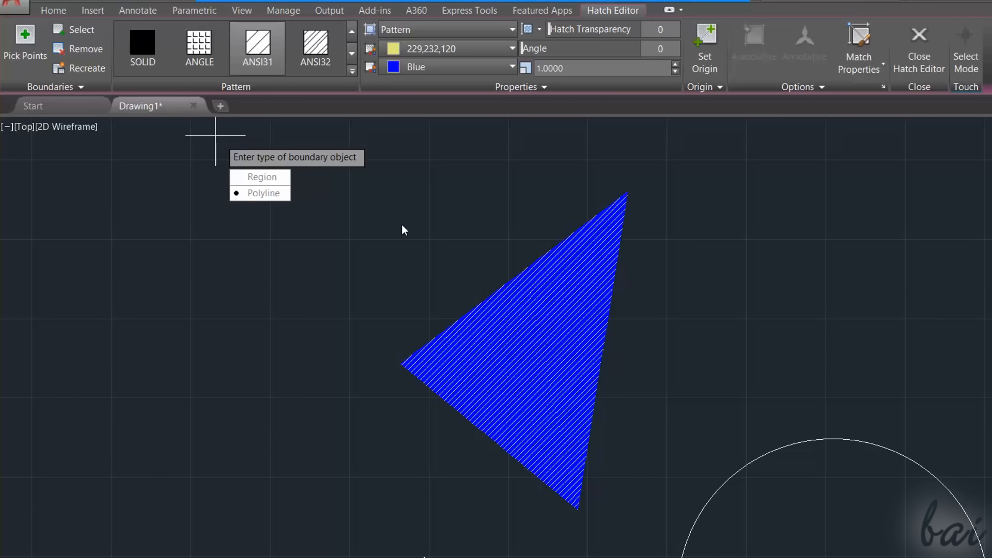
{"action": "key", "text": "Return"}
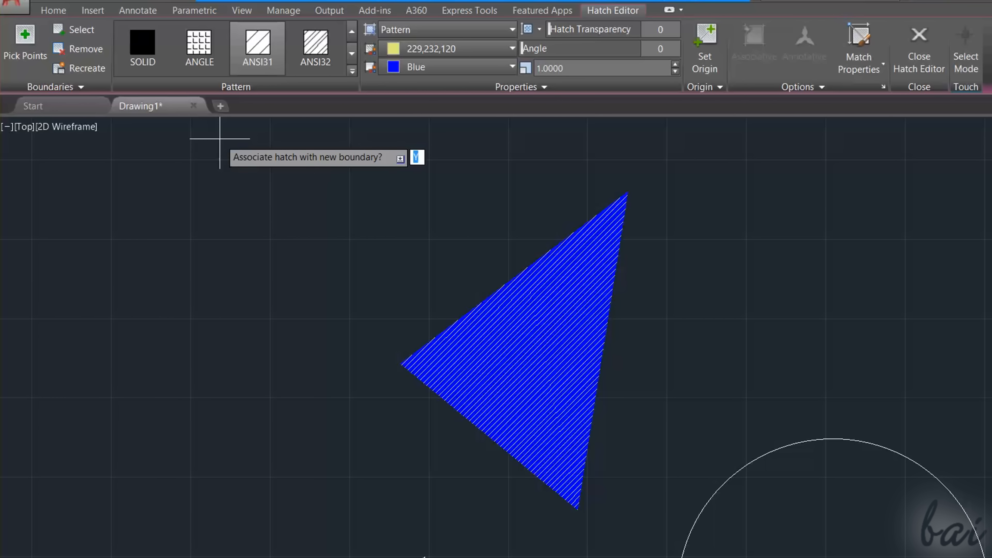
{"action": "key", "text": "Return"}
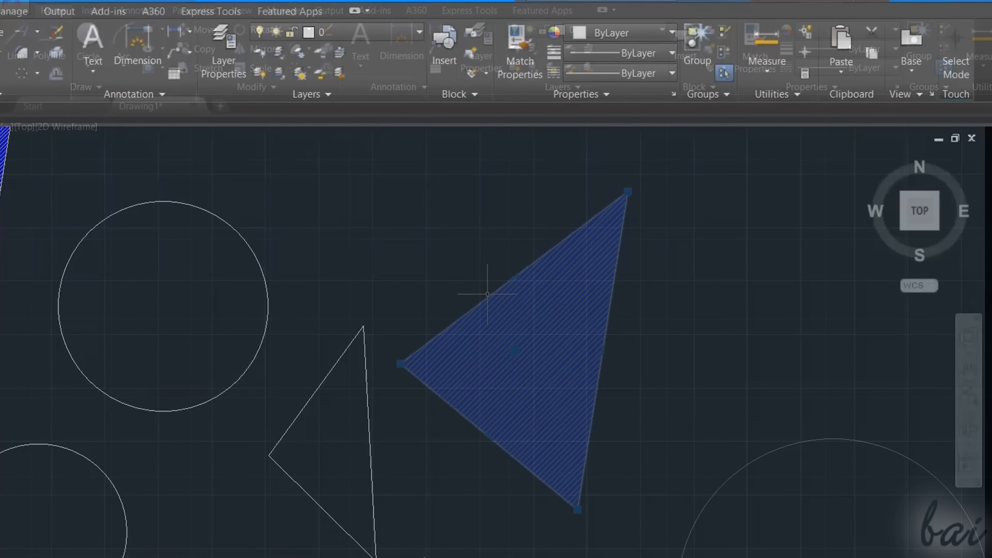
Place multiline text in the empty area right of the shapes, with the lines "Hello there", "This is an AutoCAD 2018 project" and "Multiline Text"
{"action": "scroll", "coordinate": [233, 340], "scroll_direction": "down", "scroll_amount": 3}
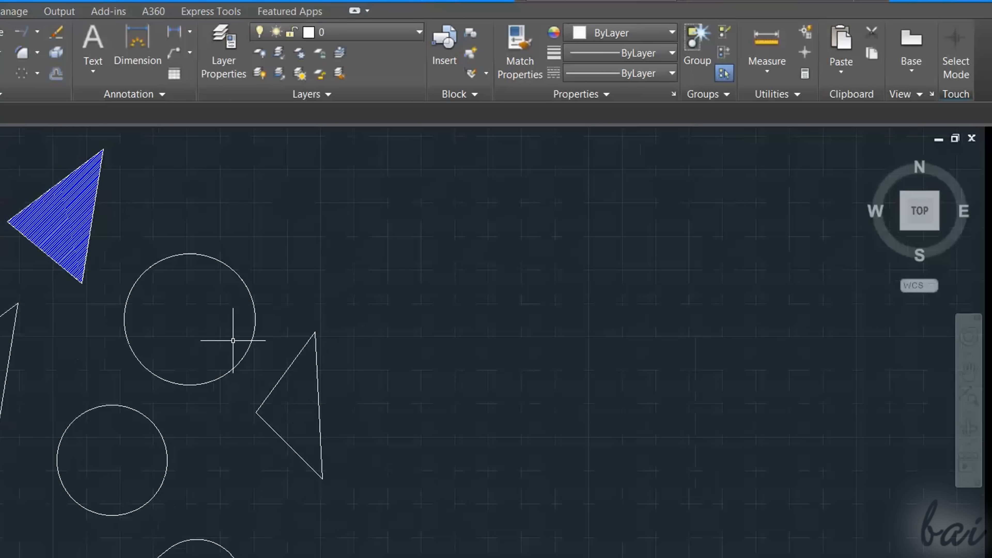
{"action": "scroll", "coordinate": [488, 261], "scroll_direction": "up", "scroll_amount": 3}
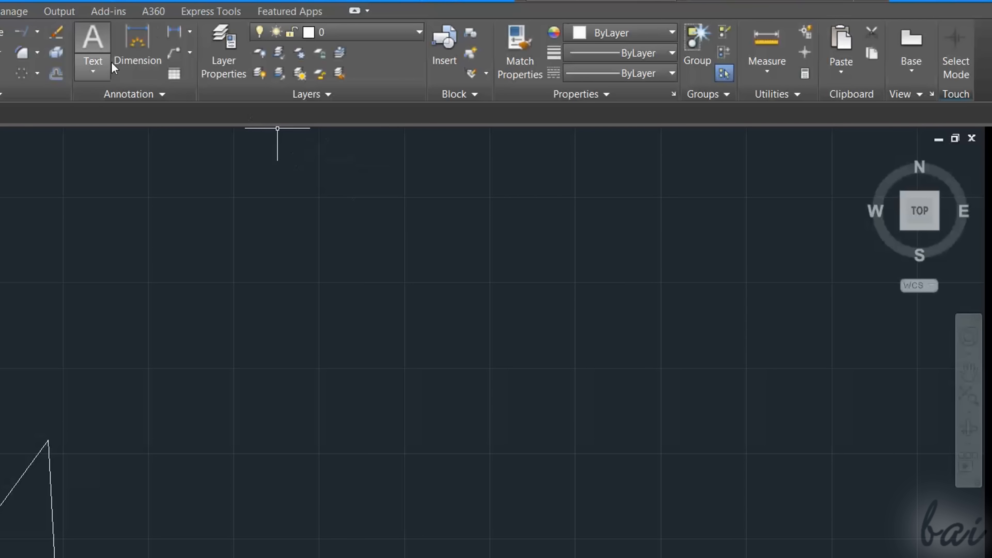
{"action": "left_click", "coordinate": [104, 73]}
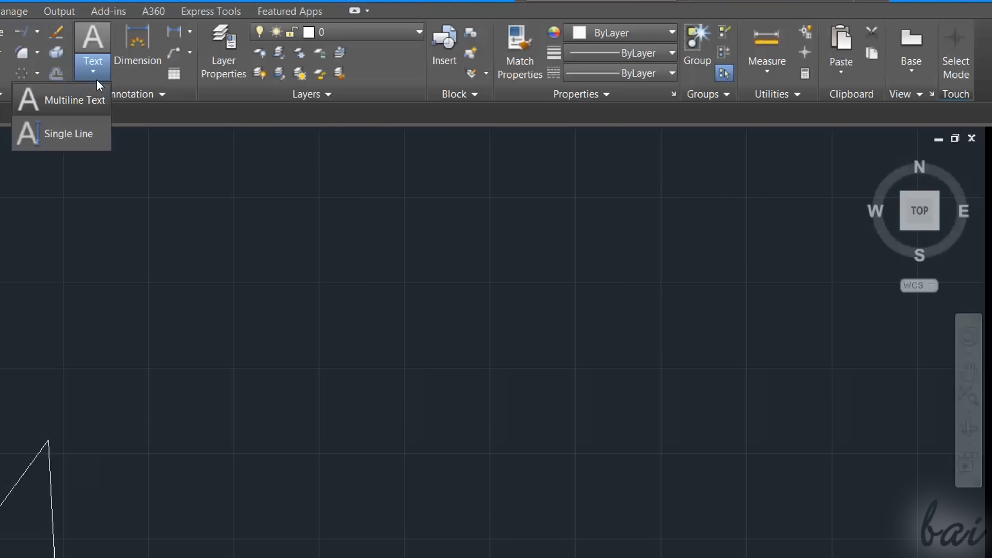
{"action": "left_click", "coordinate": [87, 96]}
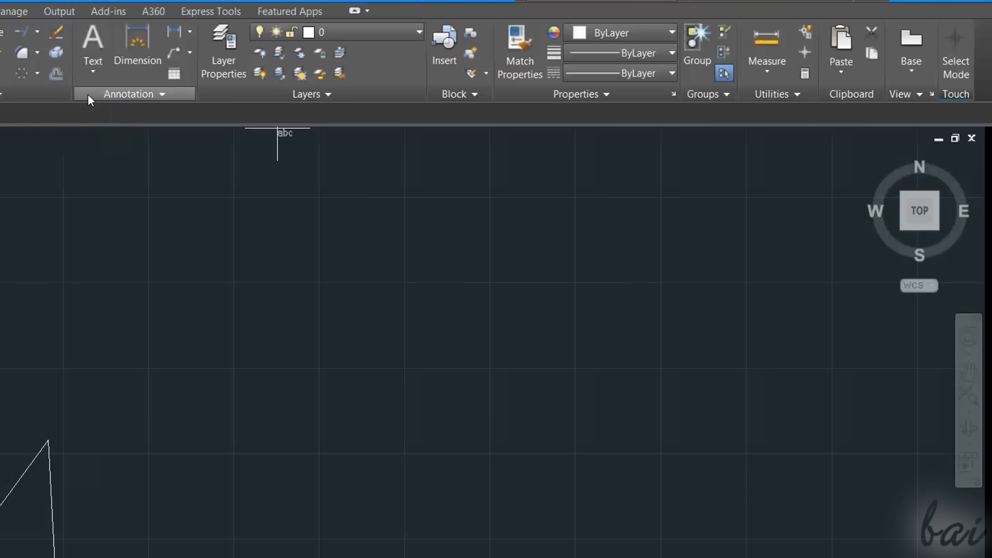
{"action": "left_click", "coordinate": [413, 204]}
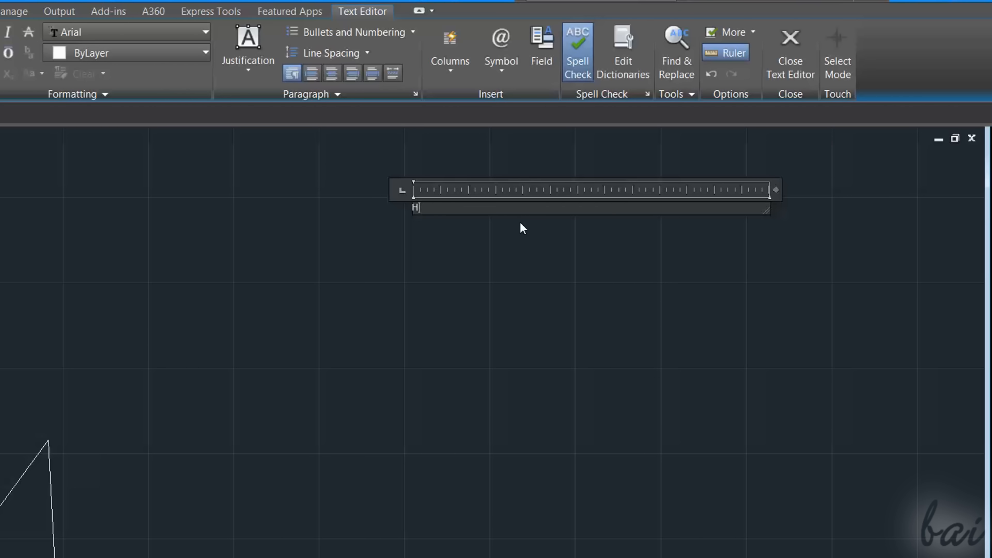
{"action": "type", "text": "ello there"}
{"action": "key", "text": "Return"}
{"action": "type", "text": "This is an AutoCAD 2018 project"}
{"action": "key", "text": "Return"}
{"action": "type", "text": "Multiline Text"}
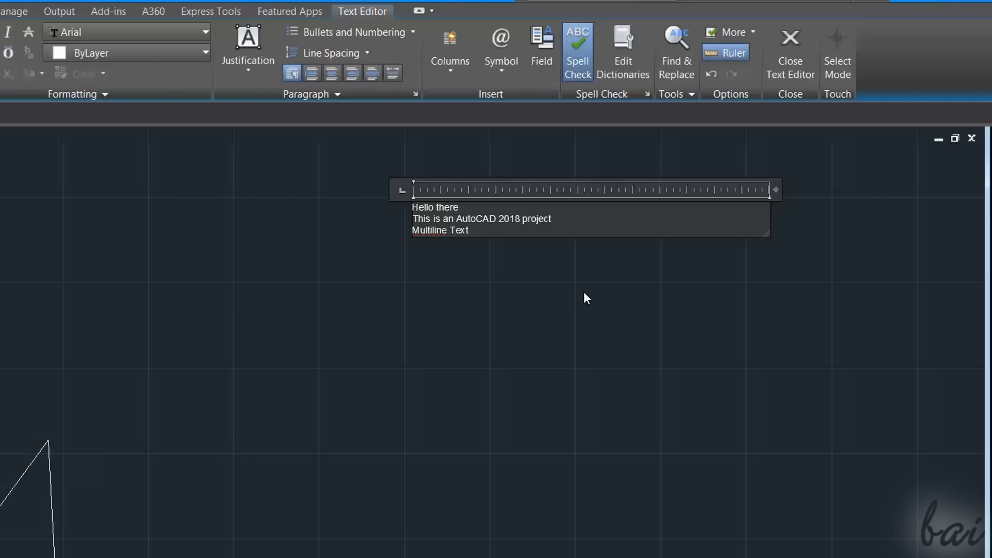
{"action": "left_click", "coordinate": [584, 292]}
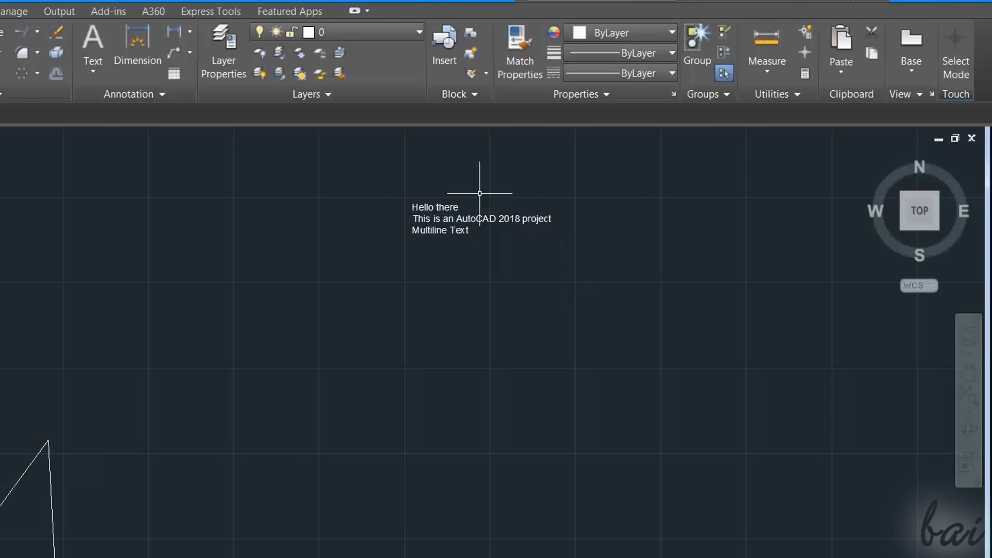
Try to rotate the multiline text clockwise about a point at its left edge, and undo the rotation
{"action": "left_click", "coordinate": [478, 219]}
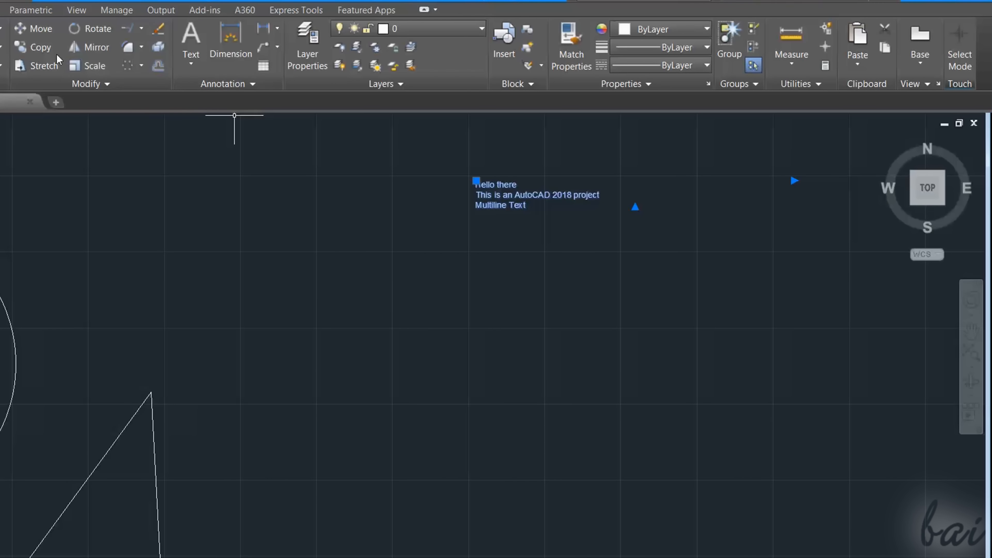
{"action": "left_click", "coordinate": [93, 28]}
{"action": "left_click", "coordinate": [477, 194]}
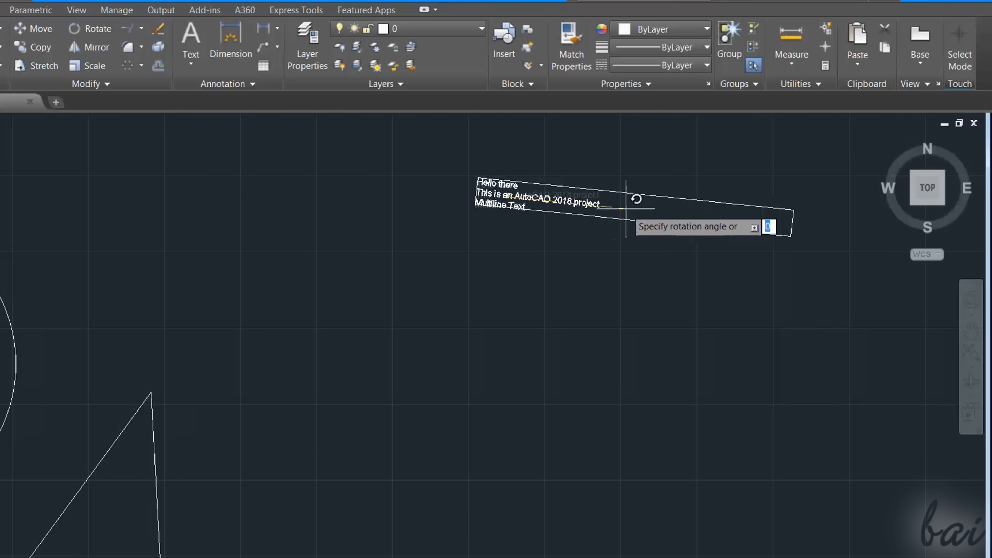
{"action": "left_click", "coordinate": [665, 302]}
{"action": "key", "text": "ctrl+z"}
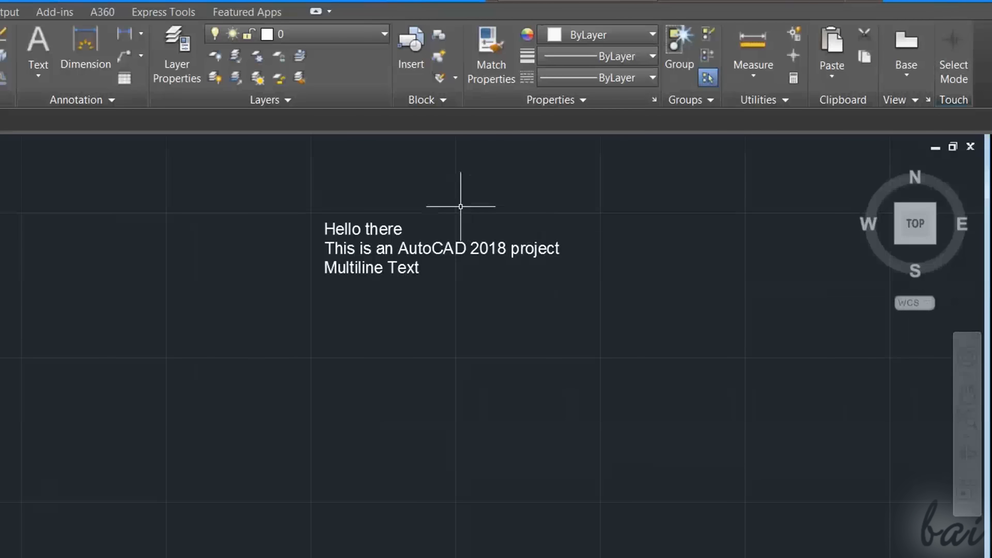
Move the multiline text up and to the left by its grip, and stretch its frame narrower and then wide again
{"action": "left_click", "coordinate": [436, 244]}
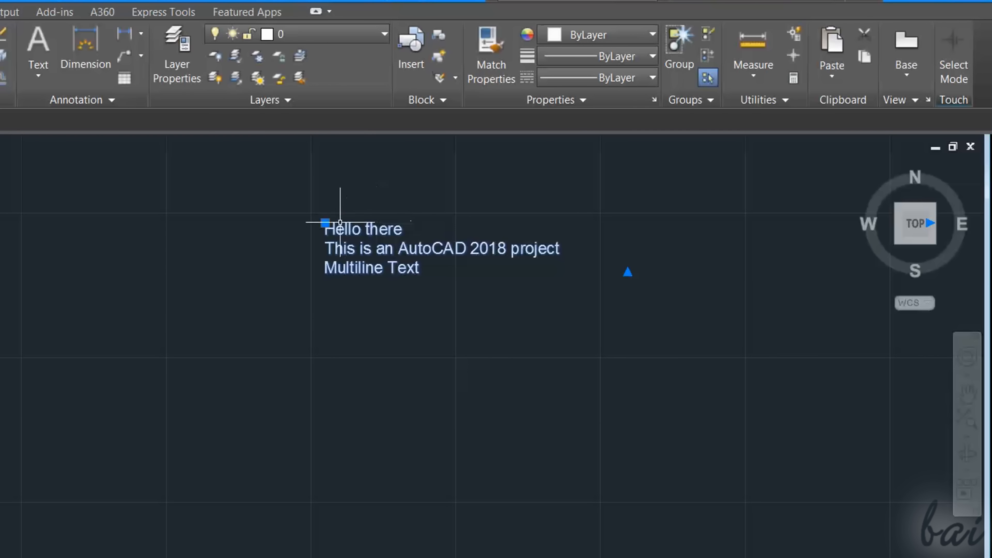
{"action": "left_click_drag", "start_coordinate": [325, 223], "coordinate": [203, 187]}
{"action": "left_click", "coordinate": [806, 187]}
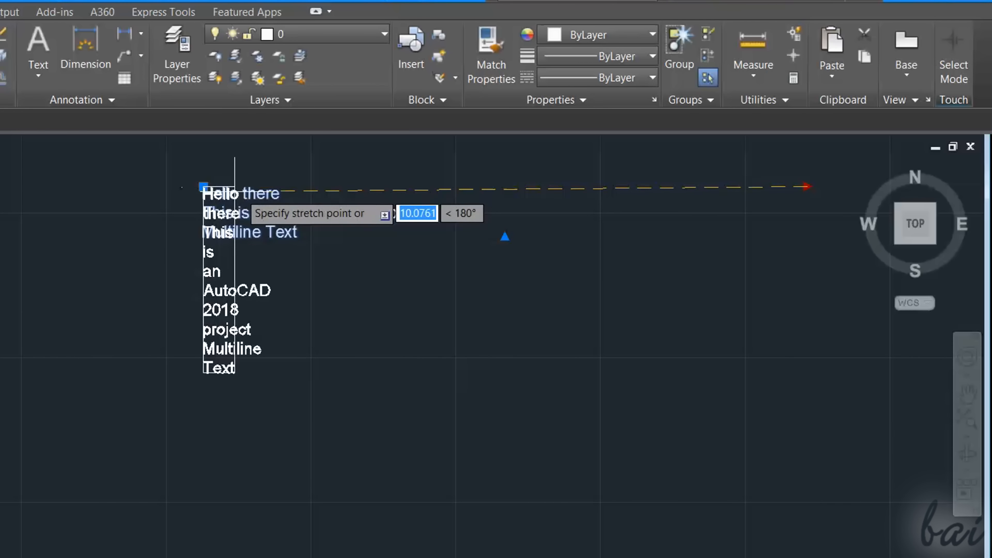
{"action": "left_click", "coordinate": [325, 186]}
{"action": "left_click", "coordinate": [326, 186]}
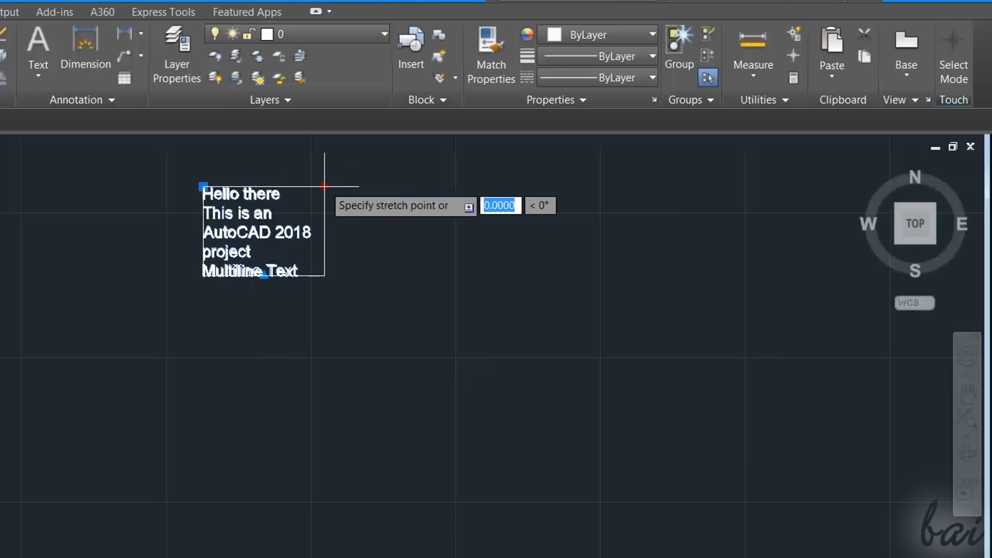
{"action": "left_click", "coordinate": [750, 187]}
{"action": "left_click", "coordinate": [476, 236]}
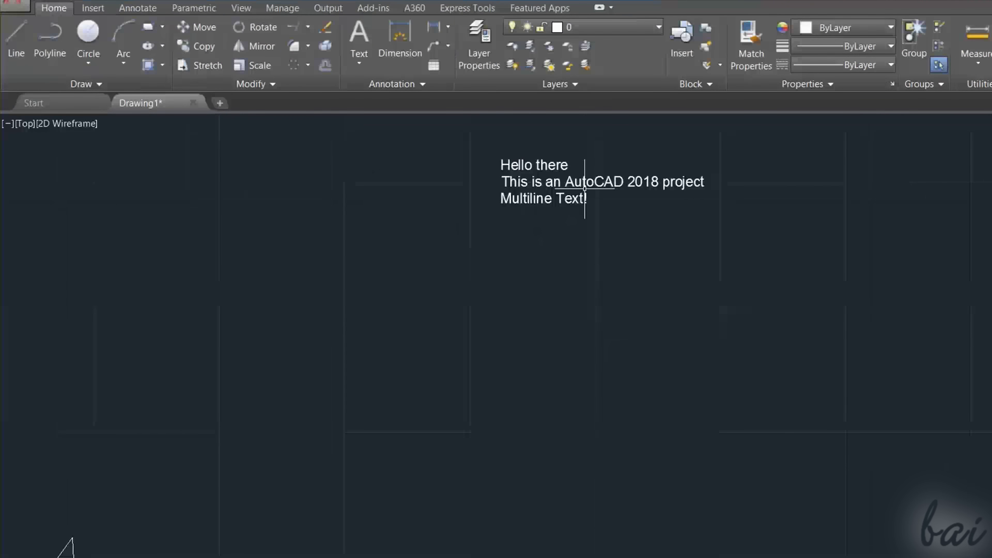
Open the multiline text for editing, select all of its content, and look through the available fonts and text colors
{"action": "left_click", "coordinate": [592, 180]}
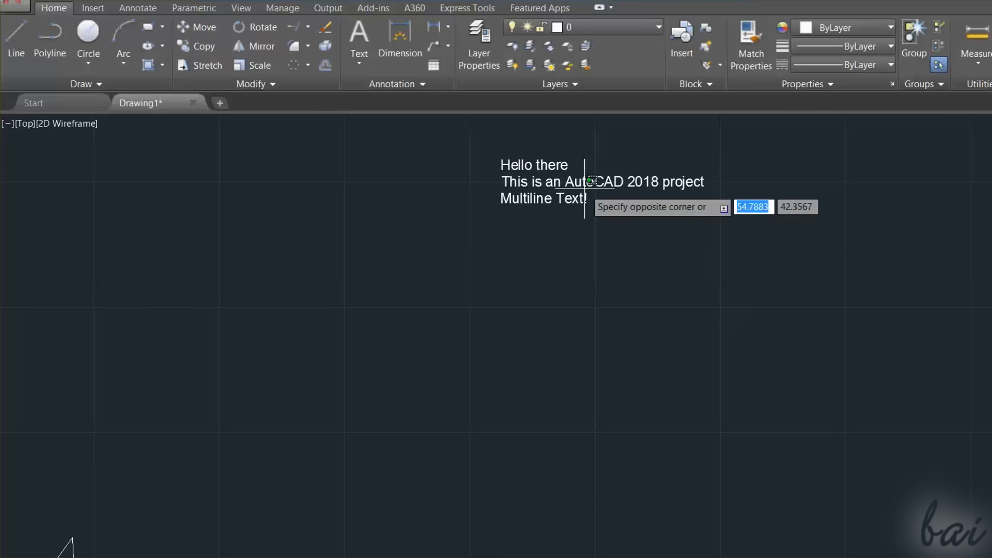
{"action": "double_click", "coordinate": [549, 186]}
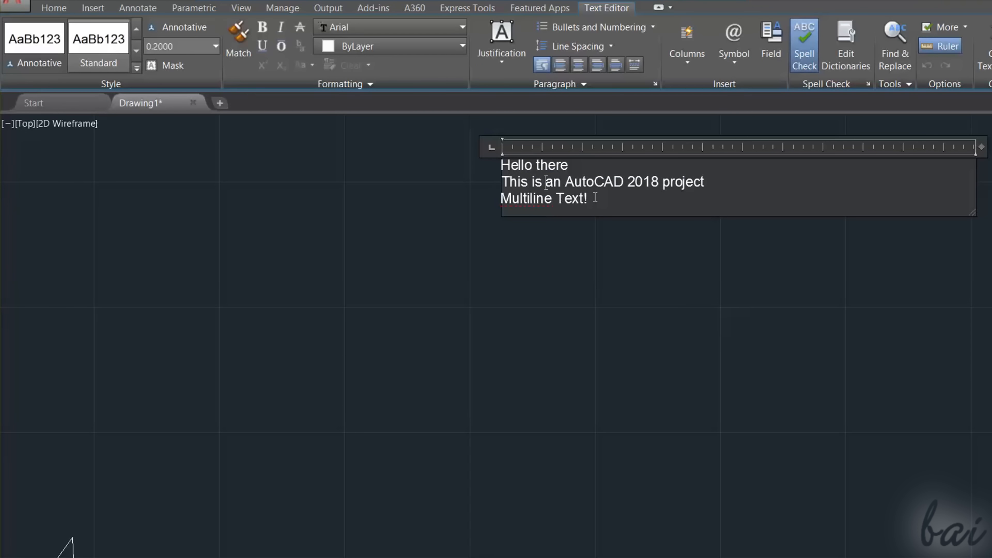
{"action": "key", "text": "ctrl+a"}
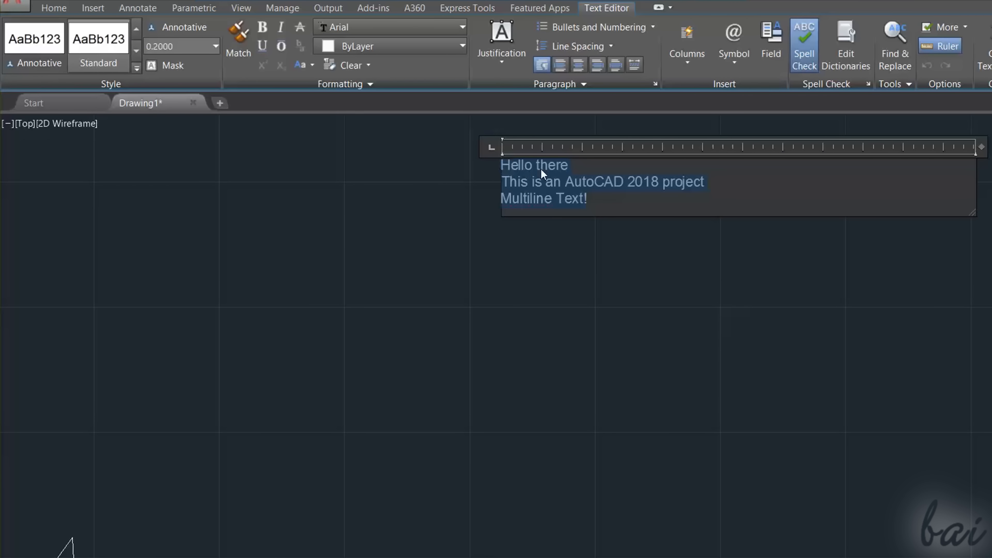
{"action": "left_click", "coordinate": [402, 32]}
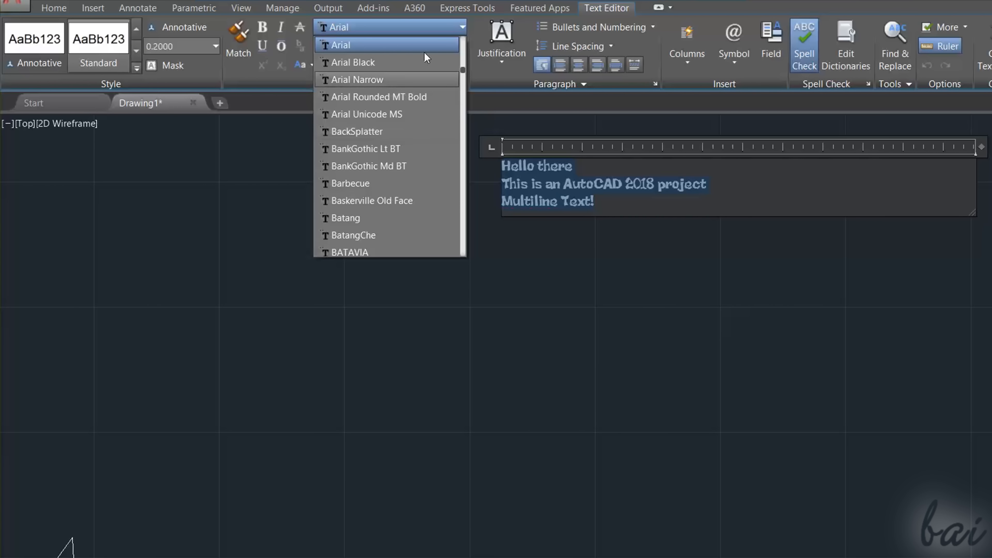
{"action": "left_click", "coordinate": [437, 22]}
{"action": "left_click", "coordinate": [440, 47]}
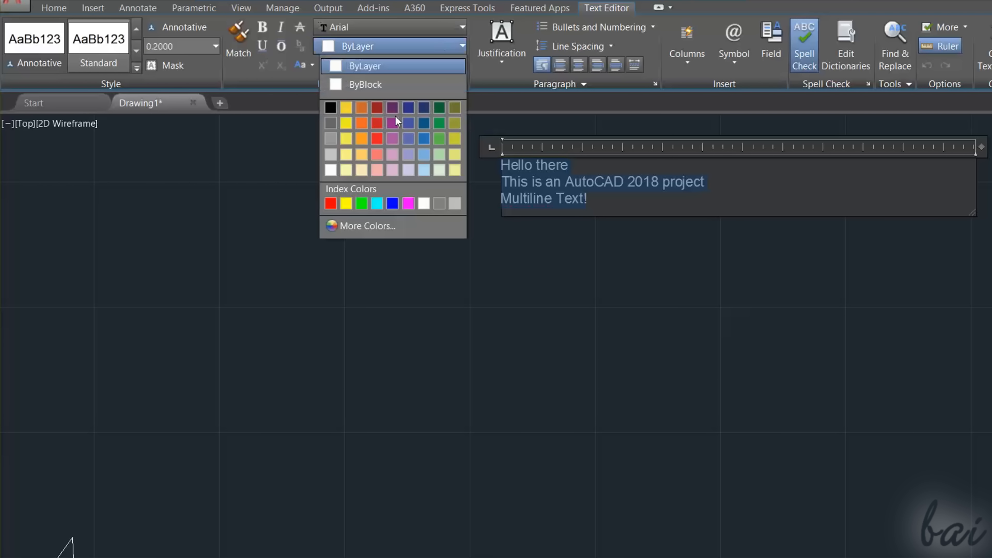
Try a text height of 0.1000 on the whole multiline text, and undo the height change
{"action": "left_click", "coordinate": [591, 195]}
{"action": "left_click_drag", "start_coordinate": [591, 195], "coordinate": [501, 162]}
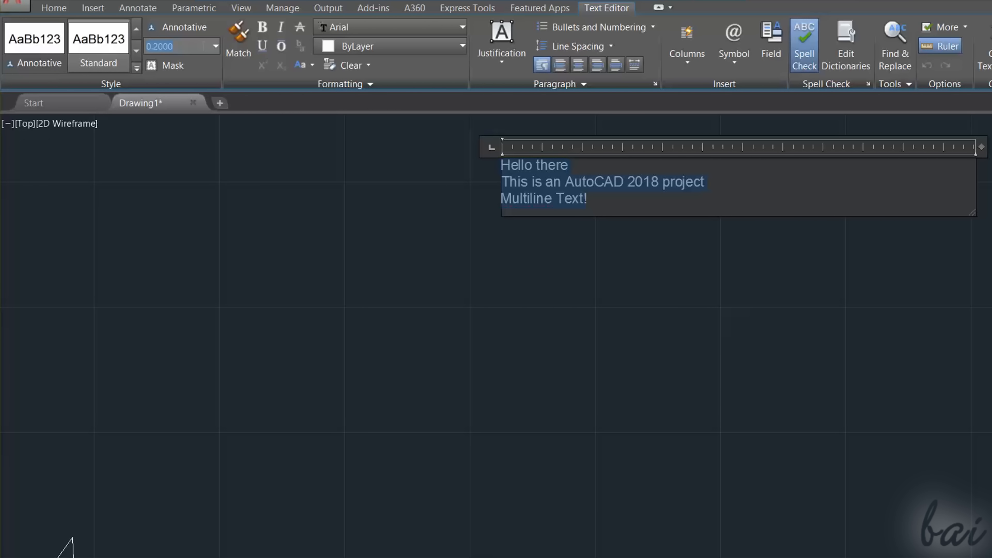
{"action": "key", "text": "Return"}
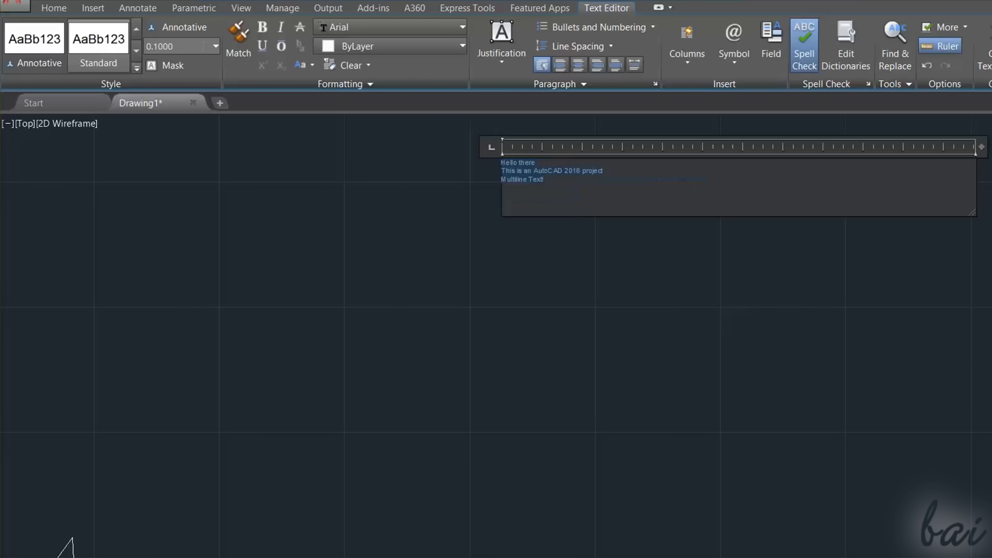
{"action": "key", "text": "ctrl+z"}
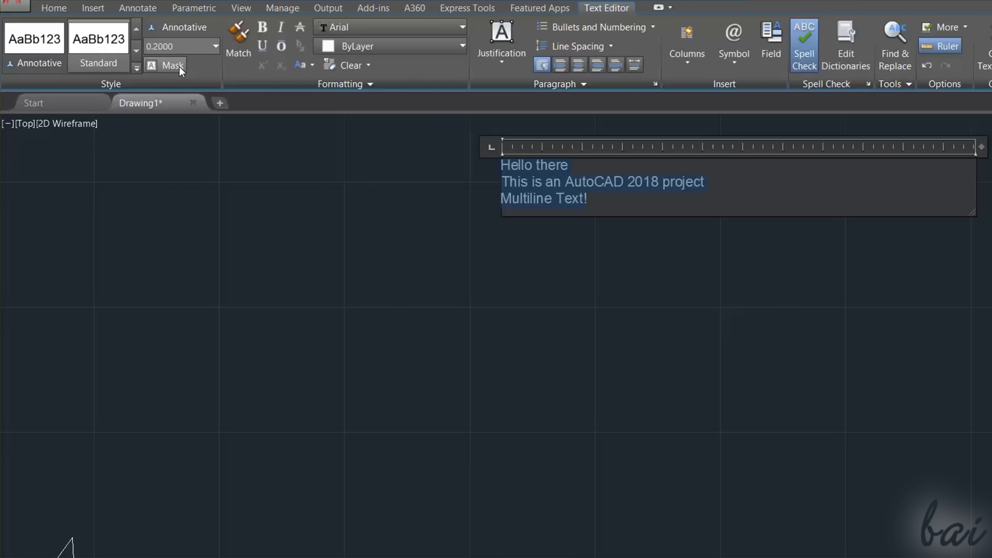
Apply a background mask to the multiline text with a yellow fill color and a border offset factor of 1.5000
{"action": "left_click", "coordinate": [179, 66]}
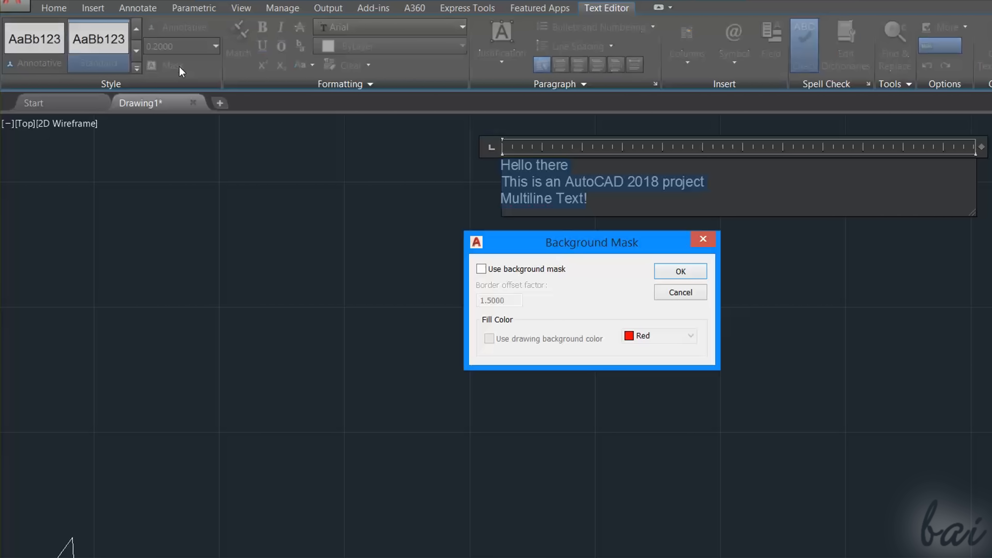
{"action": "left_click", "coordinate": [509, 270]}
{"action": "left_click", "coordinate": [660, 336]}
{"action": "left_click", "coordinate": [647, 369]}
{"action": "left_click", "coordinate": [588, 340]}
{"action": "left_click", "coordinate": [598, 343]}
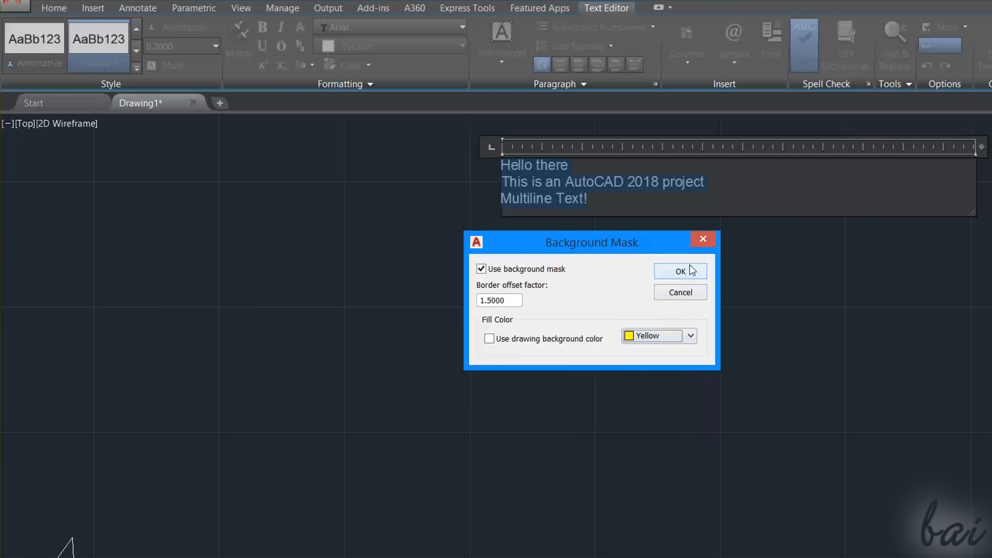
{"action": "left_click", "coordinate": [690, 267]}
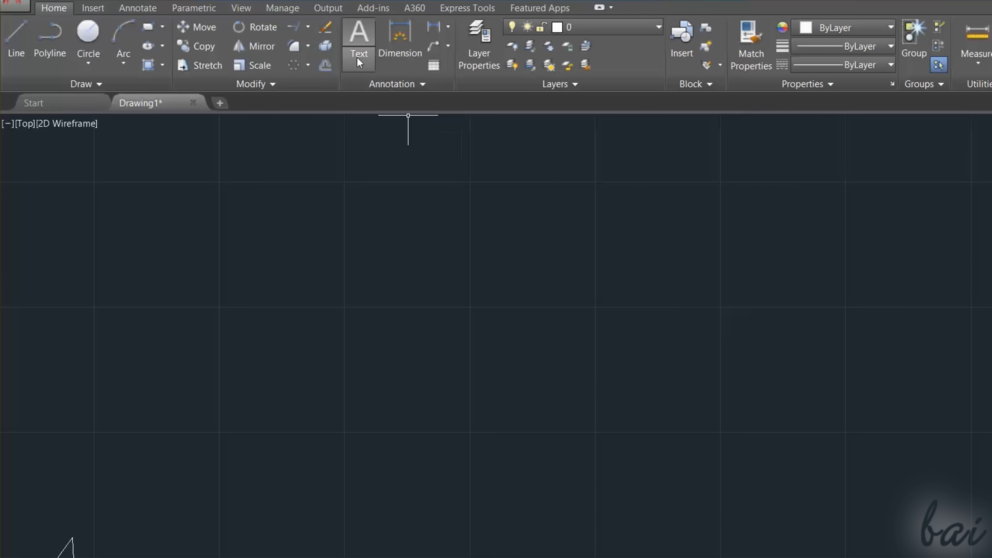
Place single-line text "Vertex A" at the triangle's top vertex with height 0.4 and a rotation angle of 30°
{"action": "left_click", "coordinate": [357, 57]}
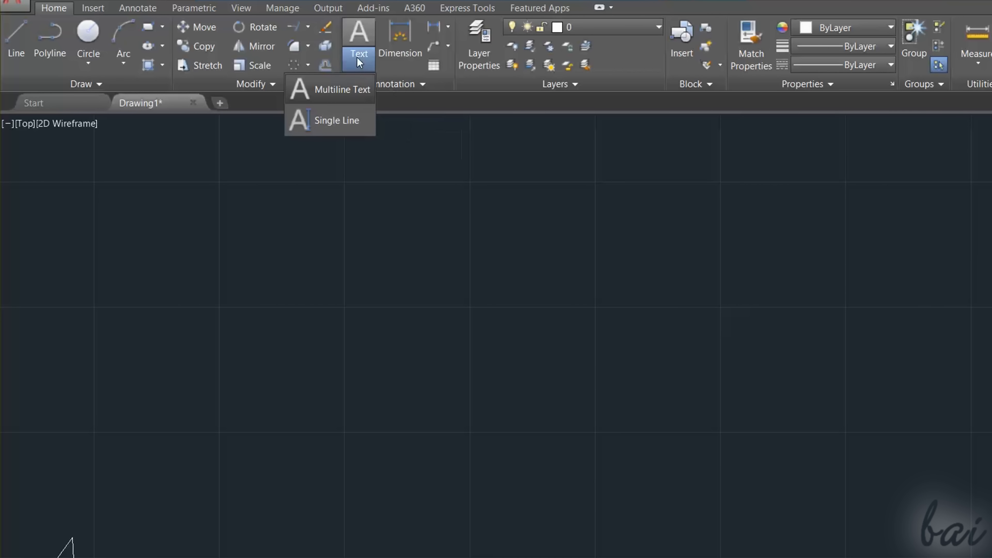
{"action": "left_click", "coordinate": [331, 114]}
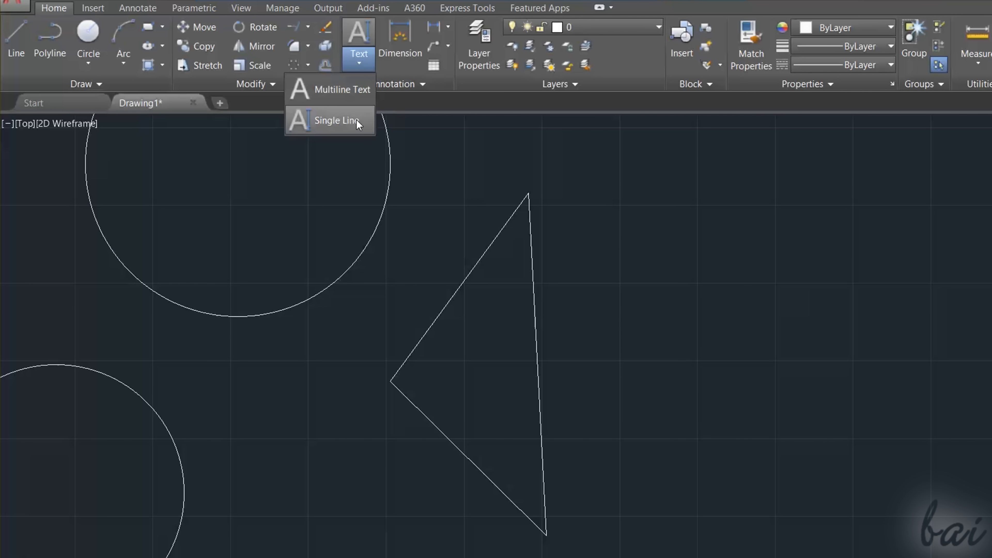
{"action": "left_click", "coordinate": [332, 117]}
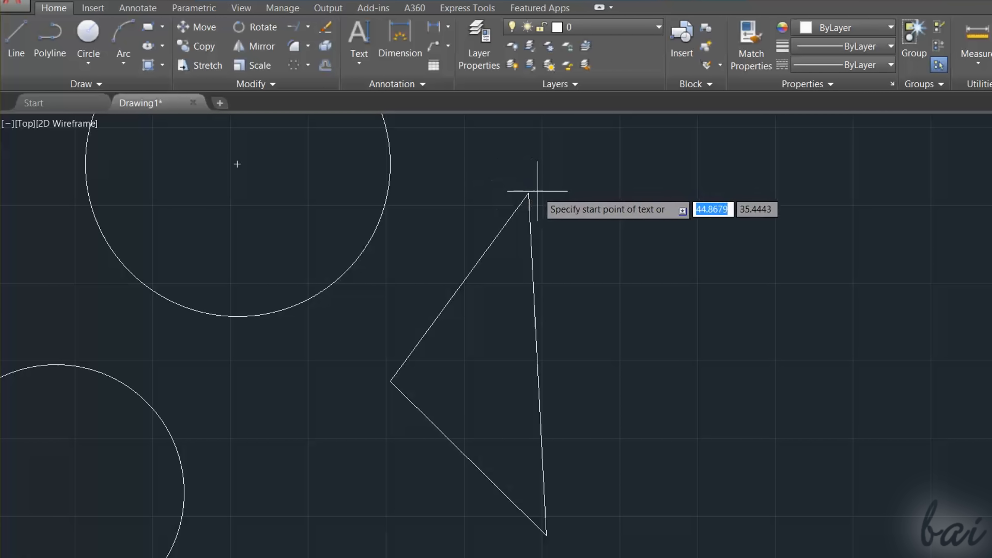
{"action": "left_click", "coordinate": [528, 192]}
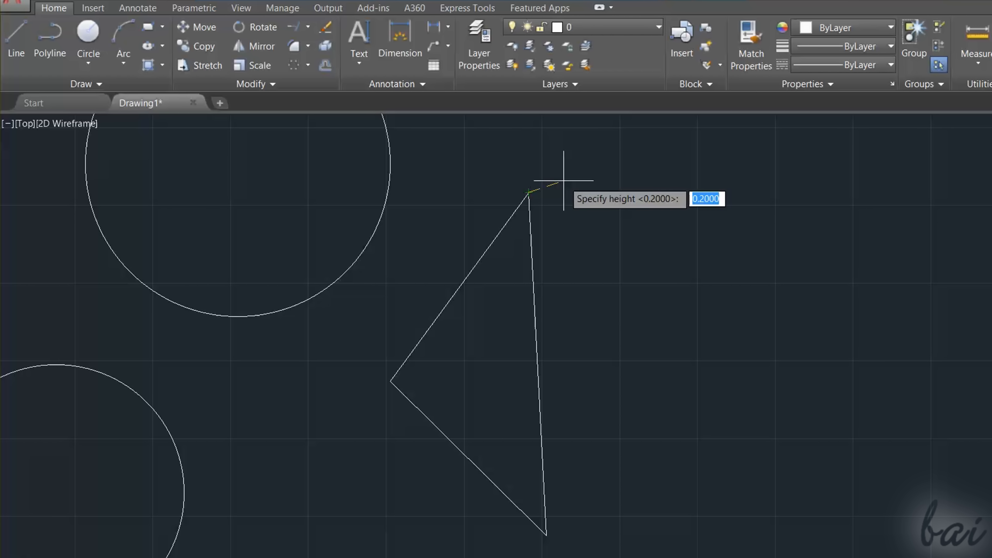
{"action": "type", "text": "0.4"}
{"action": "key", "text": "Return"}
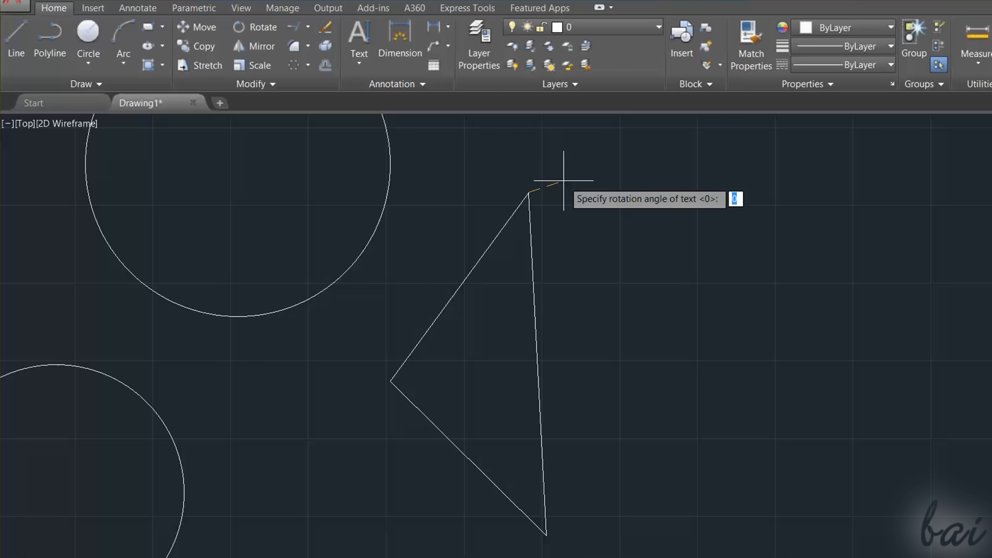
{"action": "type", "text": "30"}
{"action": "key", "text": "Return"}
{"action": "type", "text": "Vertex A"}
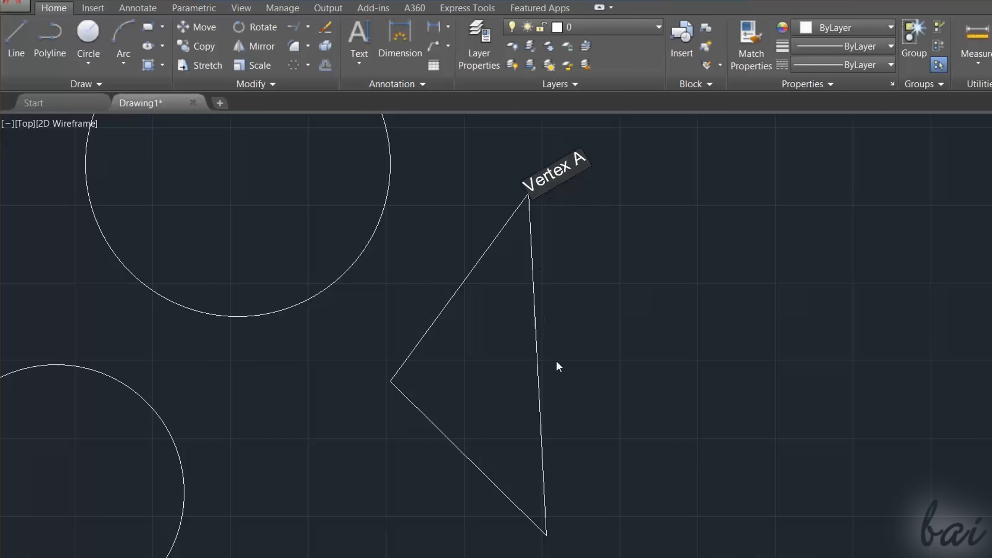
Add the single-line labels "Vertex B" at the triangle's bottom vertex and "Vertex C" at its left vertex, and finish the text command
{"action": "left_click", "coordinate": [552, 543]}
{"action": "type", "text": "Vertex"}
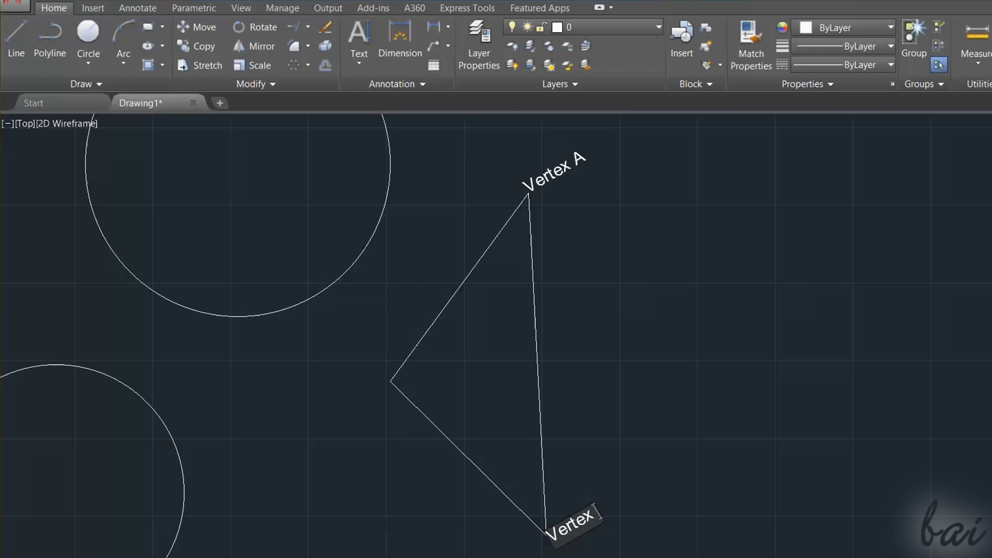
{"action": "type", "text": " B"}
{"action": "left_click", "coordinate": [384, 386]}
{"action": "type", "text": "Vertex C"}
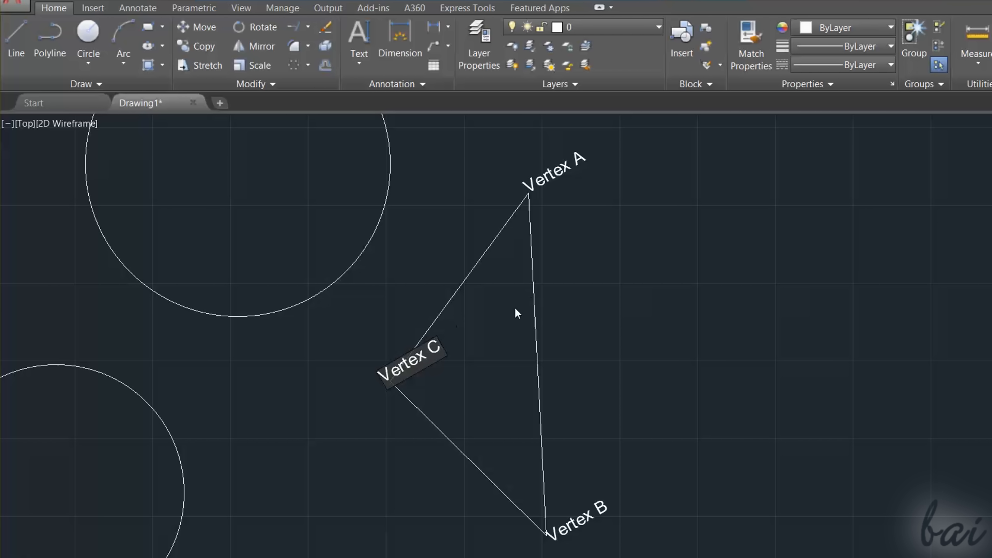
{"action": "key", "text": "Return"}
{"action": "key", "text": "Return"}
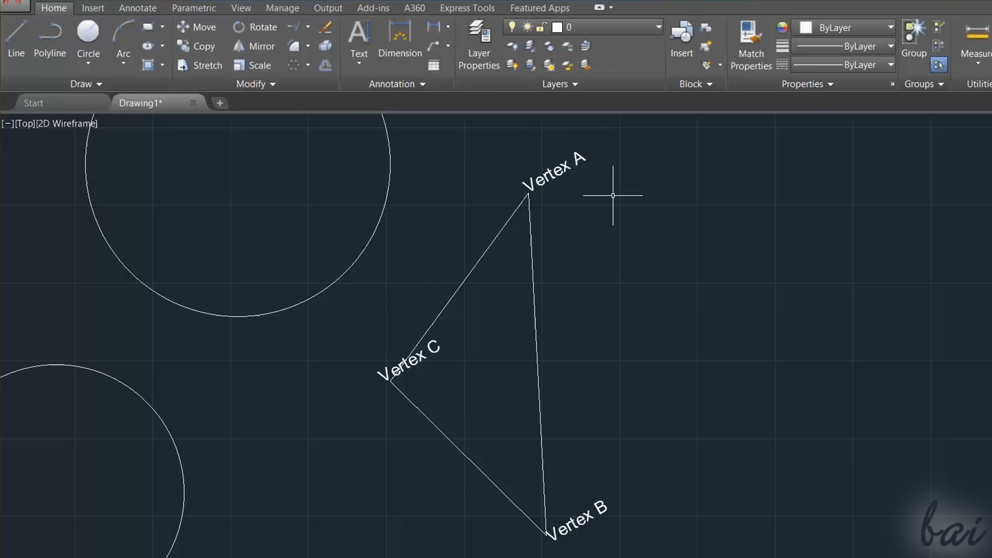
Move the "Vertex A" label away to the right by its grip, and return it to the triangle's top vertex
{"action": "left_click", "coordinate": [528, 194]}
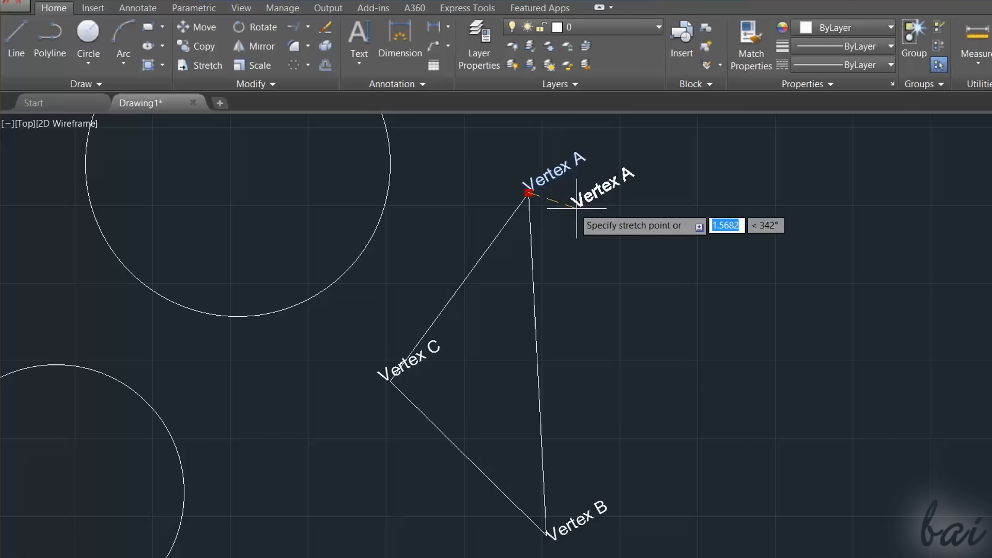
{"action": "left_click", "coordinate": [593, 205]}
{"action": "left_click", "coordinate": [593, 206]}
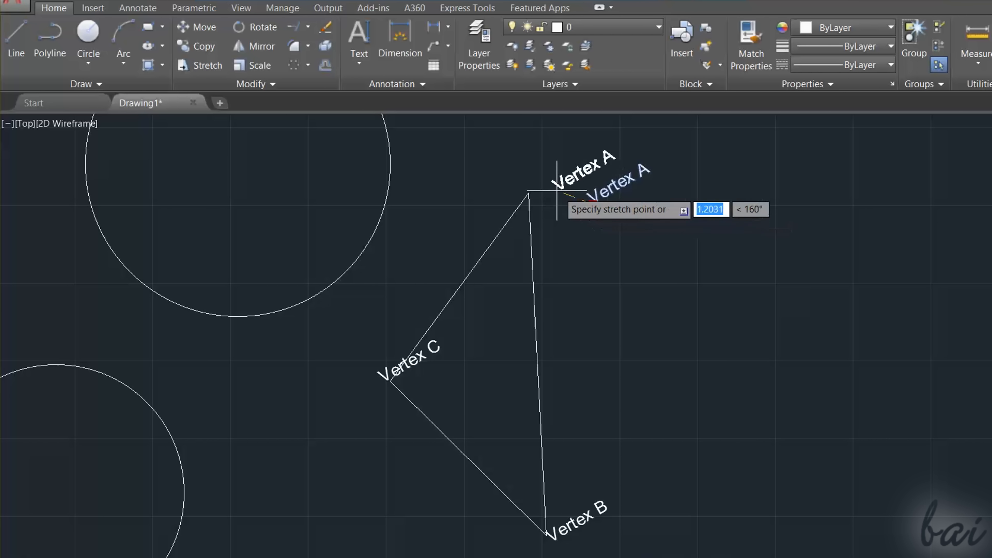
{"action": "left_click", "coordinate": [528, 189]}
{"action": "key", "text": "Escape"}
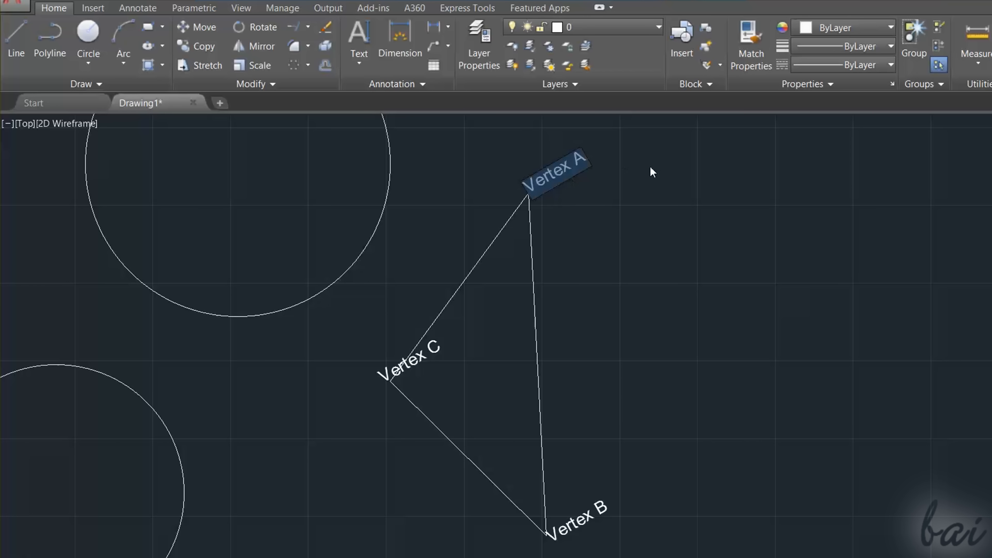